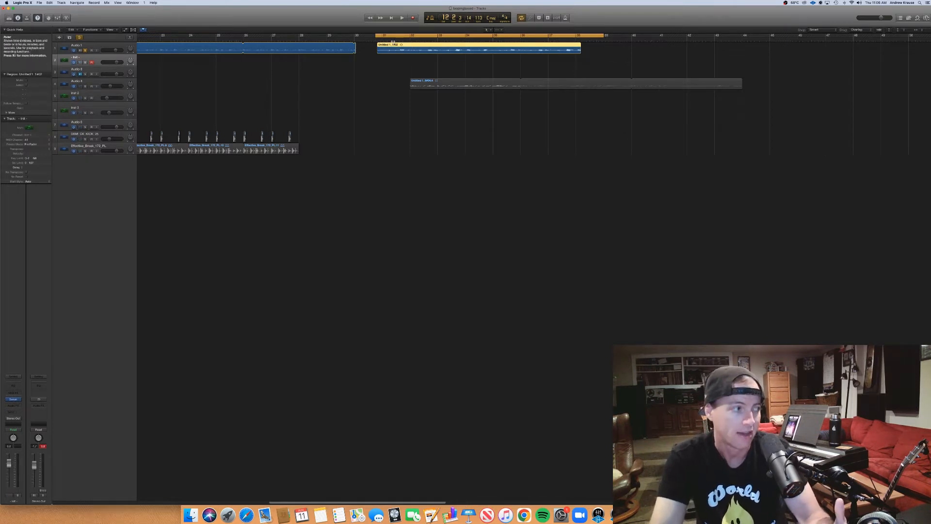
Play the isolated Audio 1 region at bar 31 and raise the Stereo Out volume during playback.
key("space")
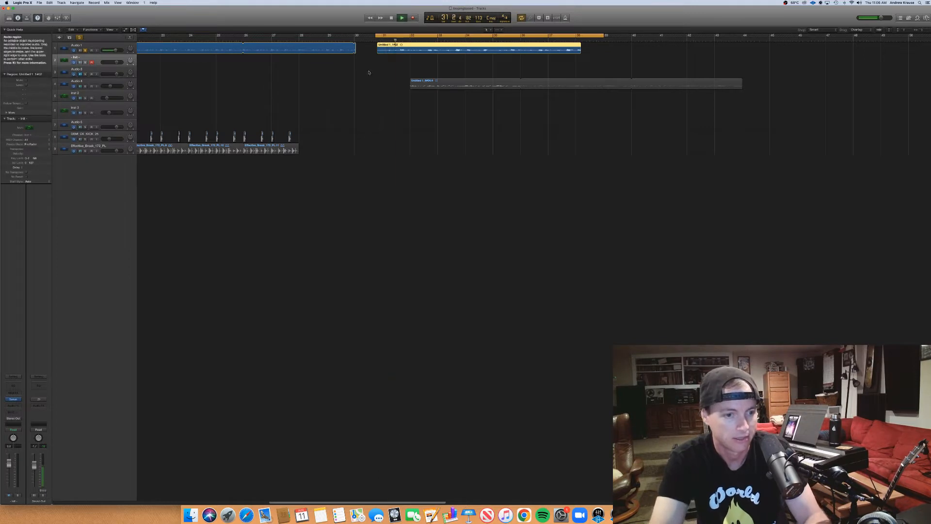
left_click_drag(34, 465, 34, 457)
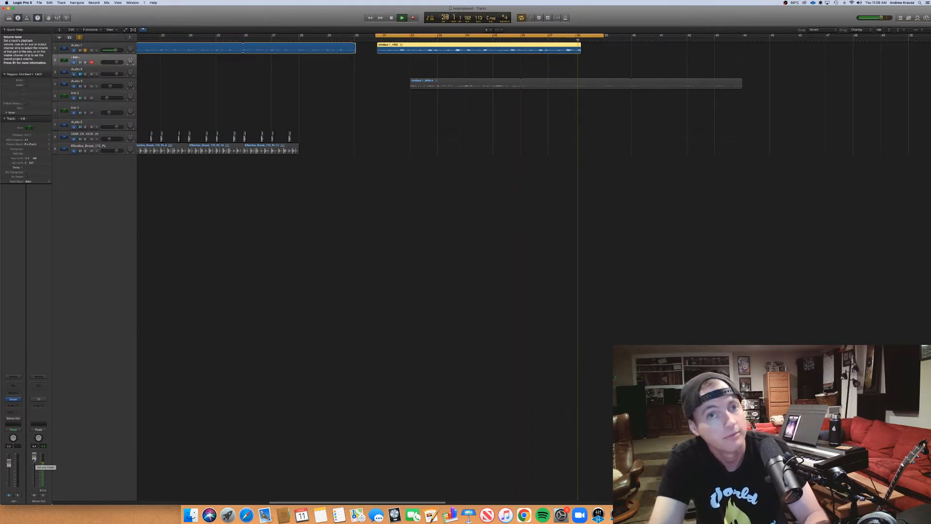
key("space")
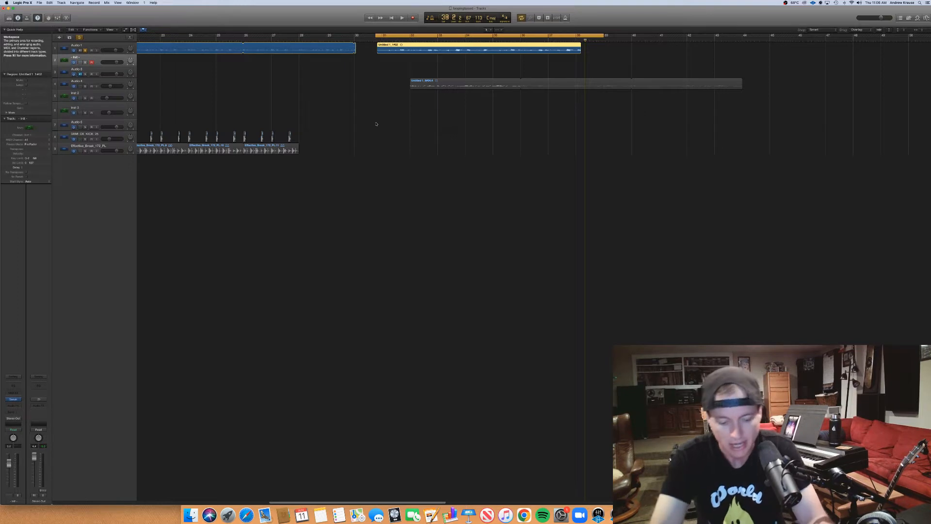
Play the arrangement from bar 2, stop in bar 7 and deselect the Audio 1 region at bar 31.
scroll(373, 184, "left", 5)
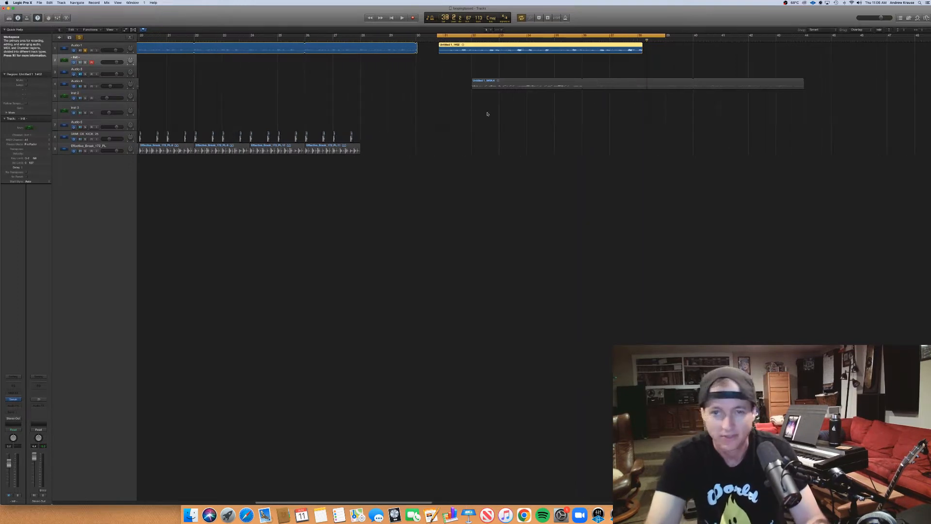
scroll(481, 131, "left", 20)
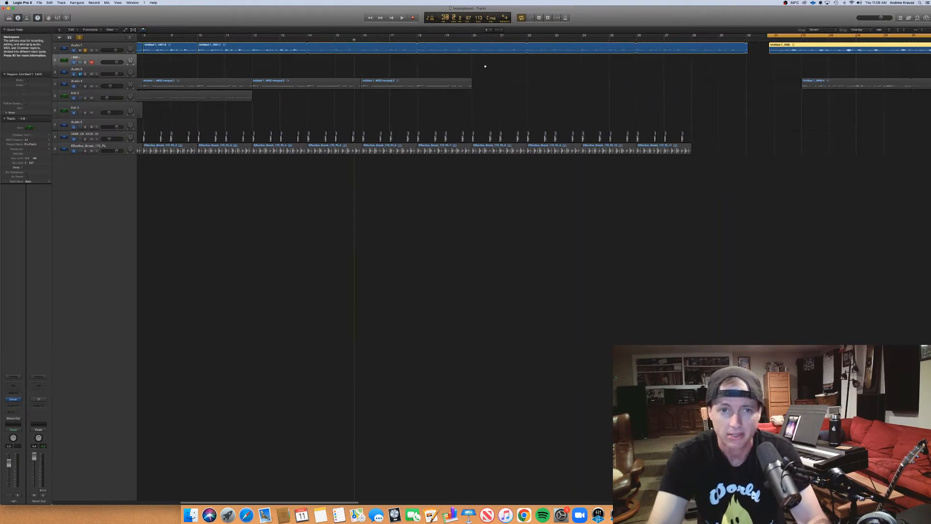
scroll(485, 66, "down", 10)
scroll(151, 38, "up", 2)
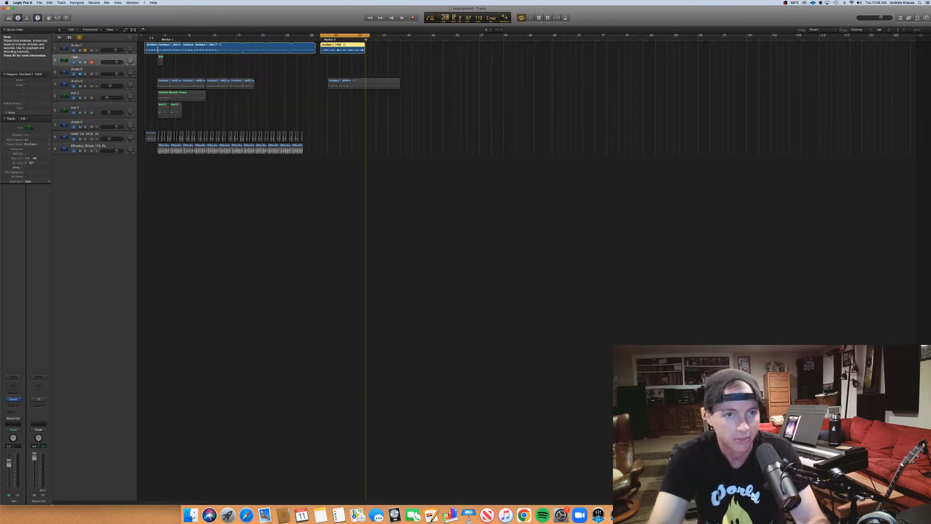
left_click(145, 39)
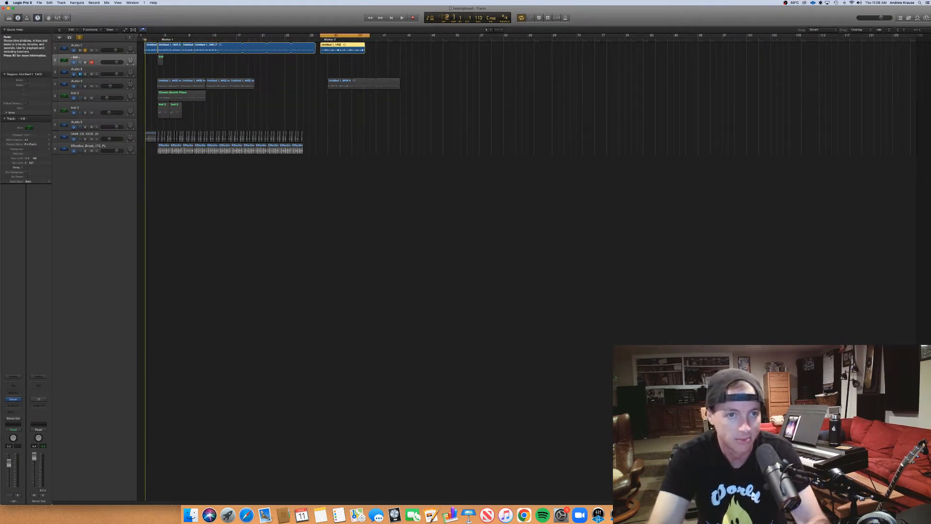
key("space")
scroll(156, 44, "up", 2)
scroll(156, 44, "down", 2)
scroll(155, 43, "up", 2)
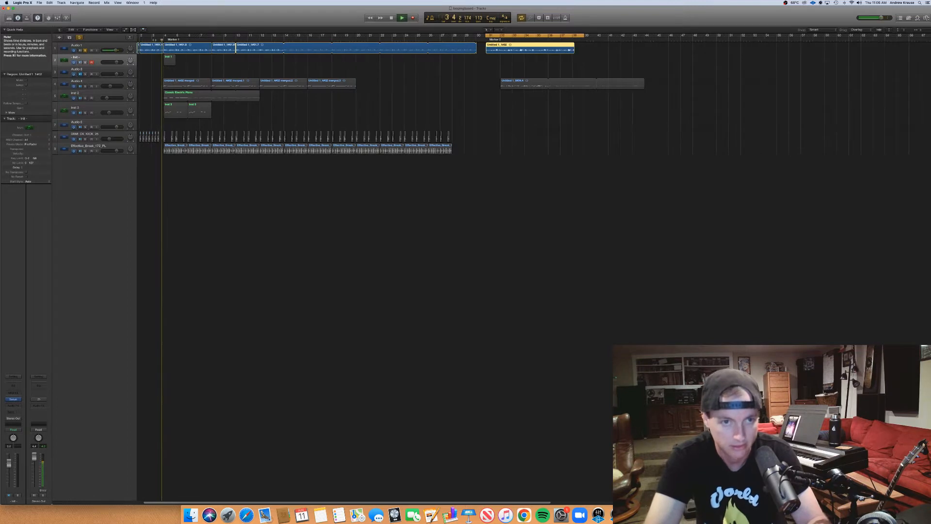
scroll(145, 35, "up", 1)
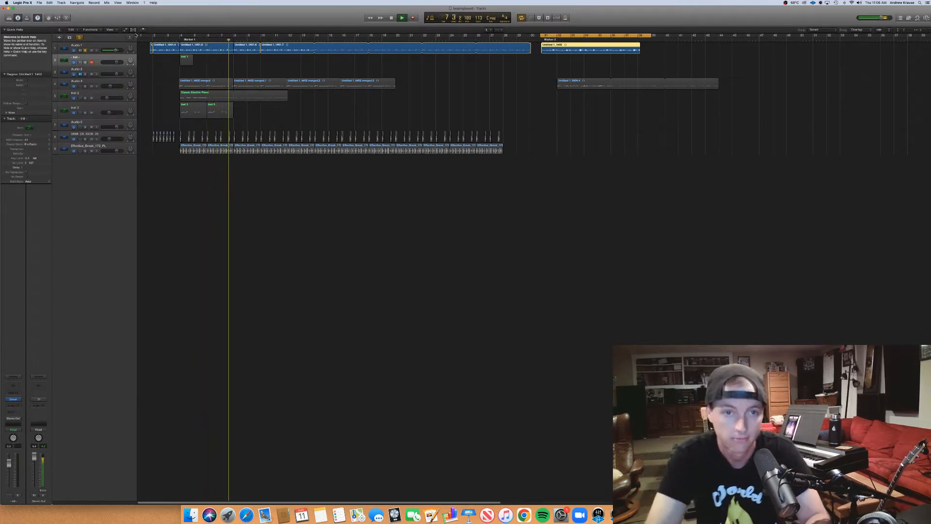
key("space")
left_click(267, 194)
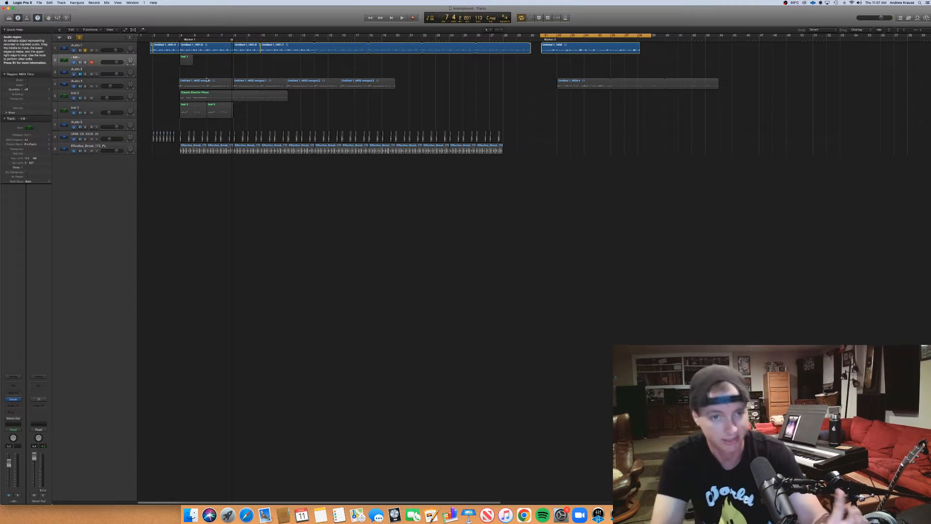
Play the start of the section at bar 4 twice, stopping after a short passage each time.
left_click(153, 38)
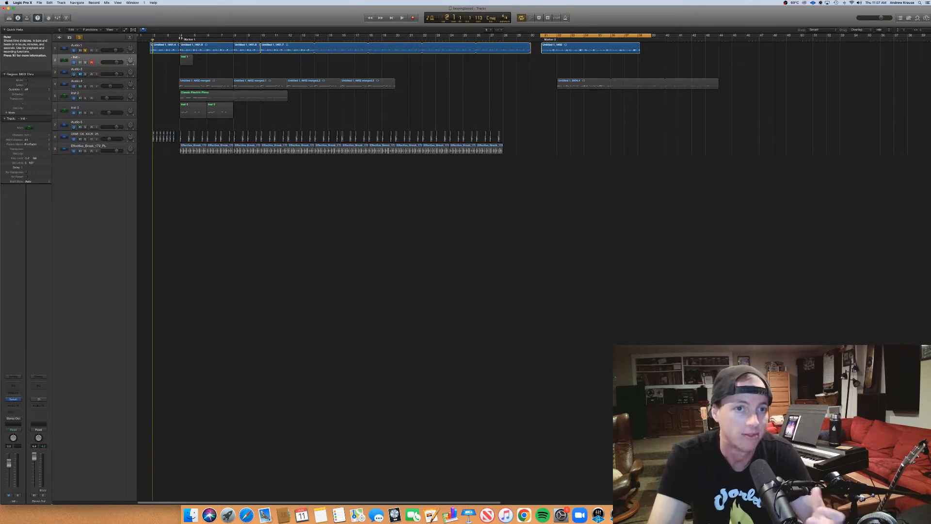
left_click(179, 39)
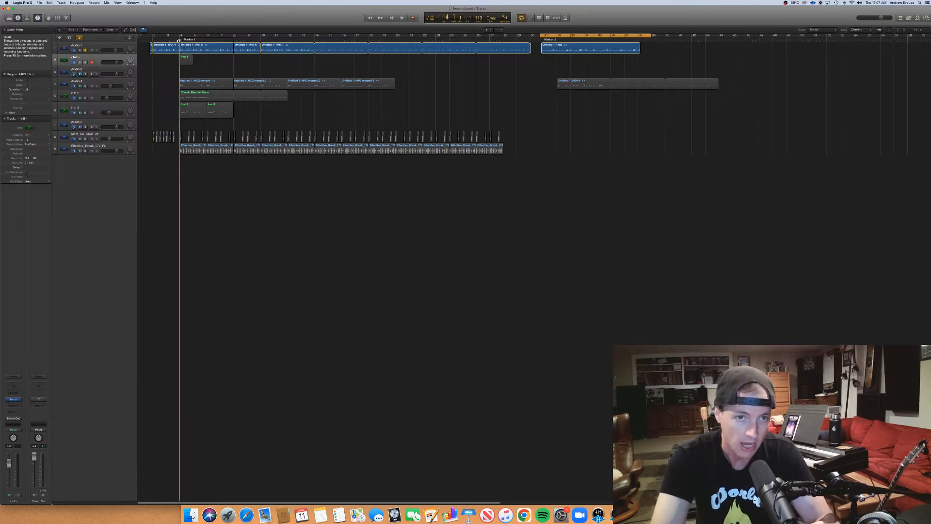
key("space")
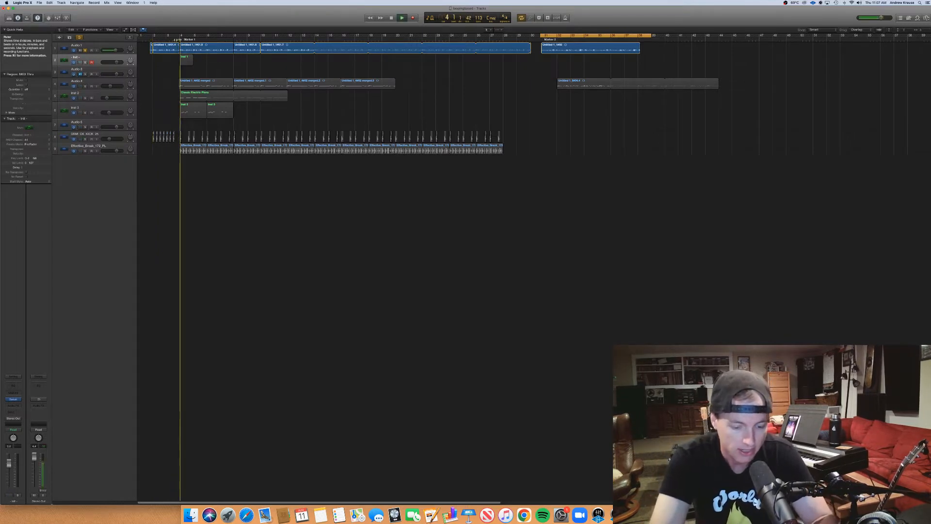
key("space")
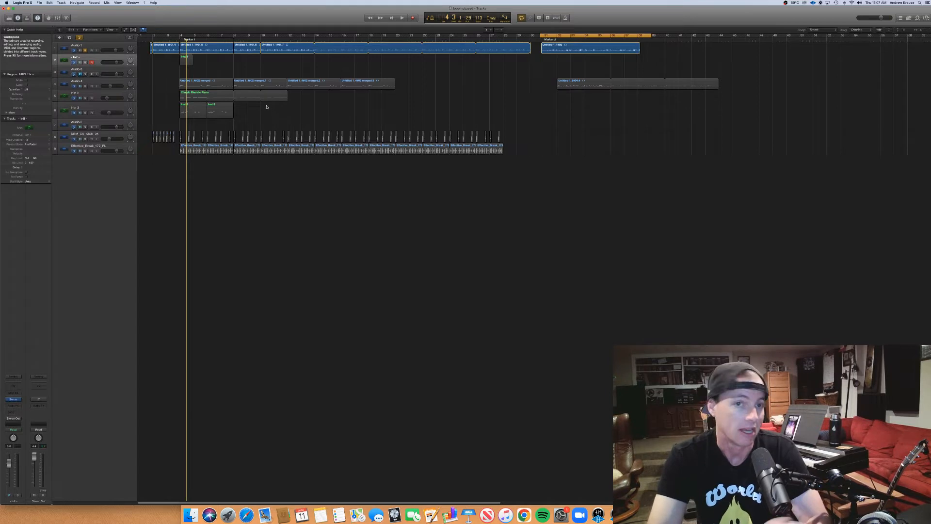
left_click(153, 41)
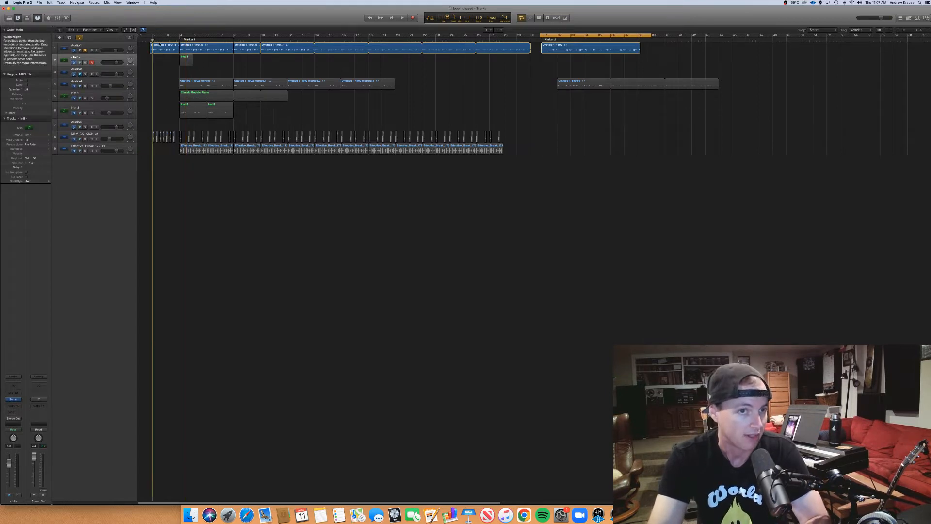
left_click(179, 41)
key("space")
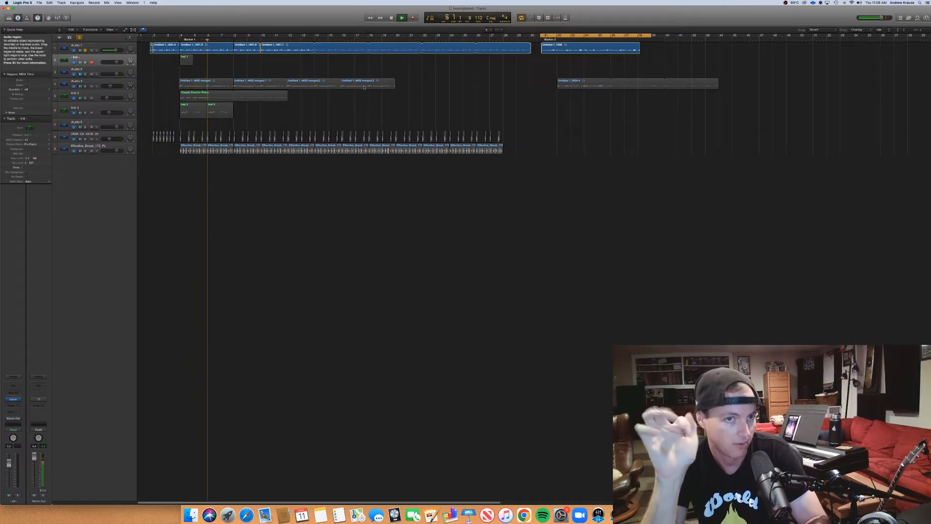
key("space")
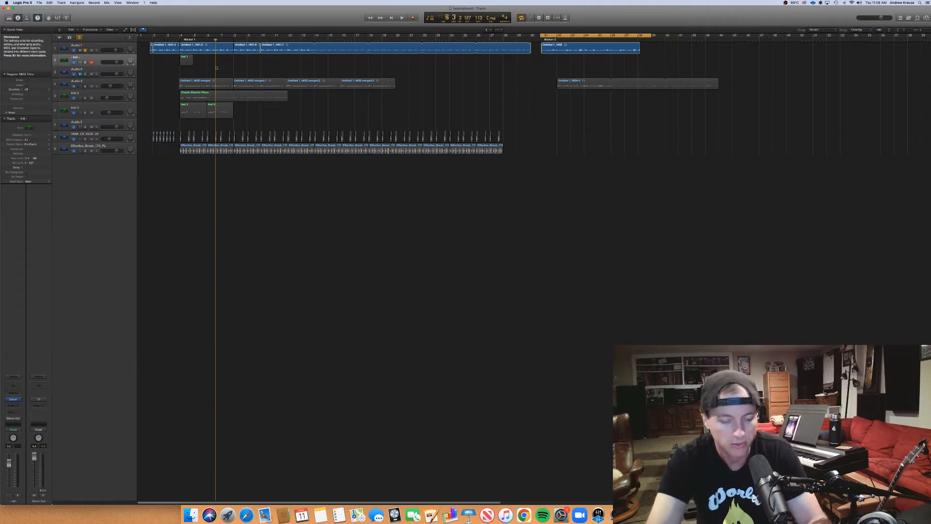
Solo the kick drum track and set the cycle range to bars 4 to 8 while playing the section.
scroll(243, 68, "up", 1)
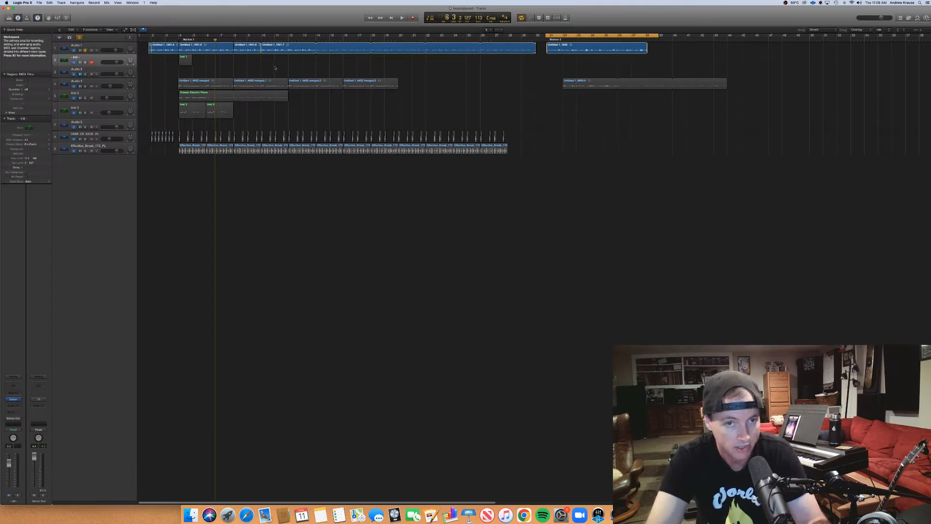
scroll(228, 75, "up", 1)
scroll(228, 74, "left", 1)
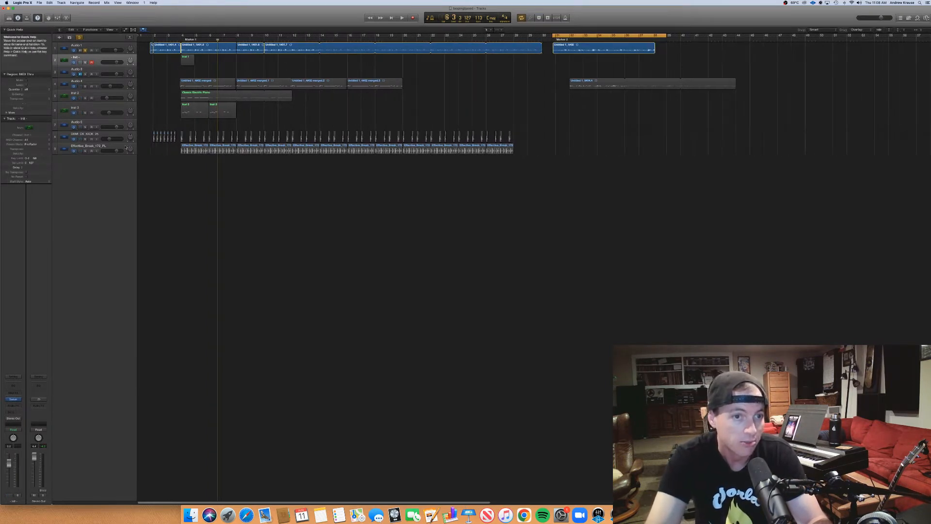
left_click(85, 139)
left_click(182, 38)
key("space")
left_click_drag(183, 37, 234, 37)
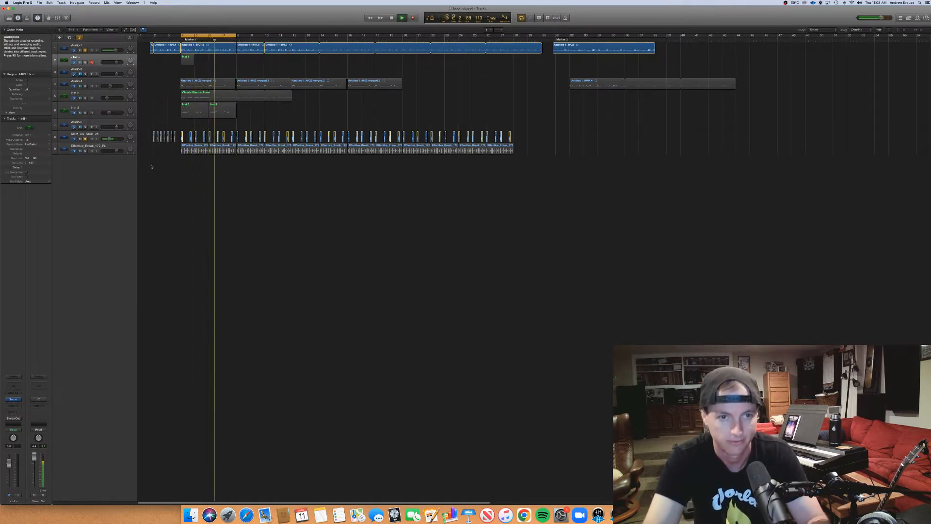
key("space")
Solo the Effective_Break_172_PL track and lower its volume, fine-tuning the level against the kick during playback.
left_click(84, 149)
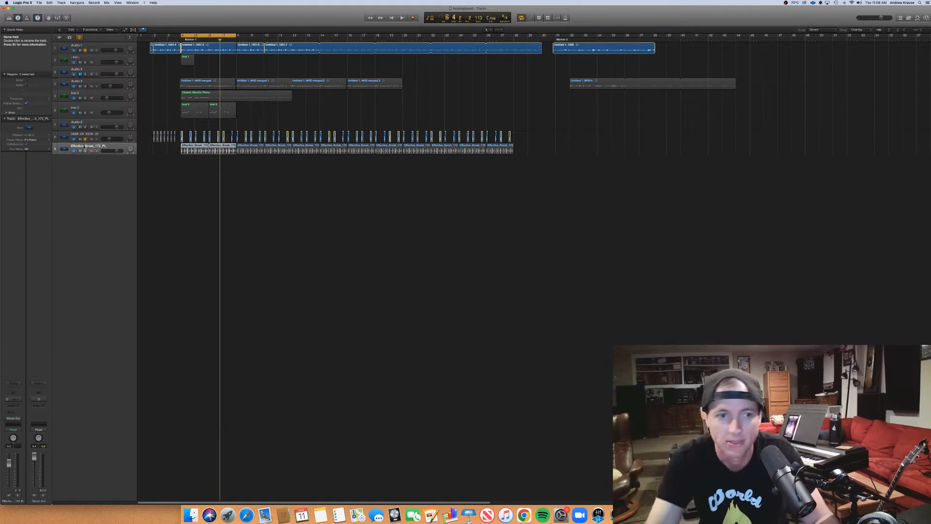
left_click(86, 151)
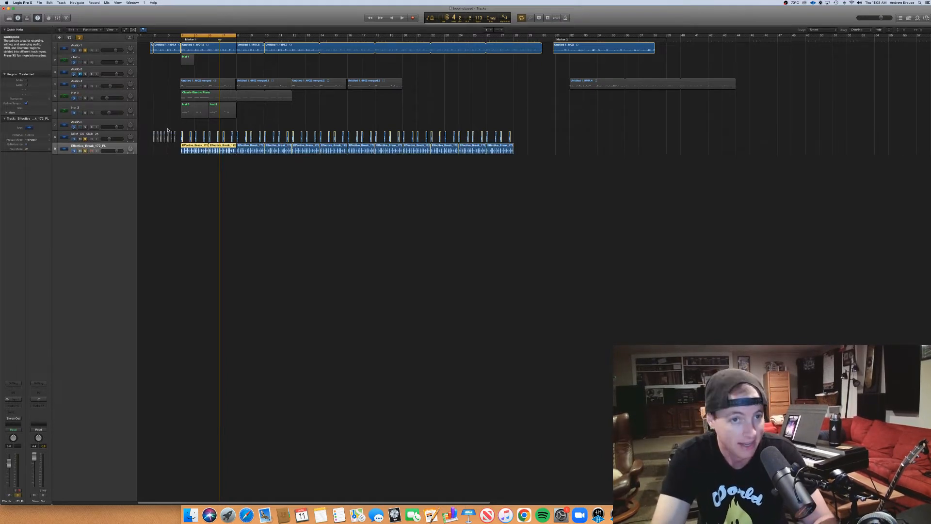
left_click_drag(116, 151, 104, 151)
key("super+Down")
key("super+Down")
key("super+Down")
key("super+Up")
key("super+Up")
key("super+Up")
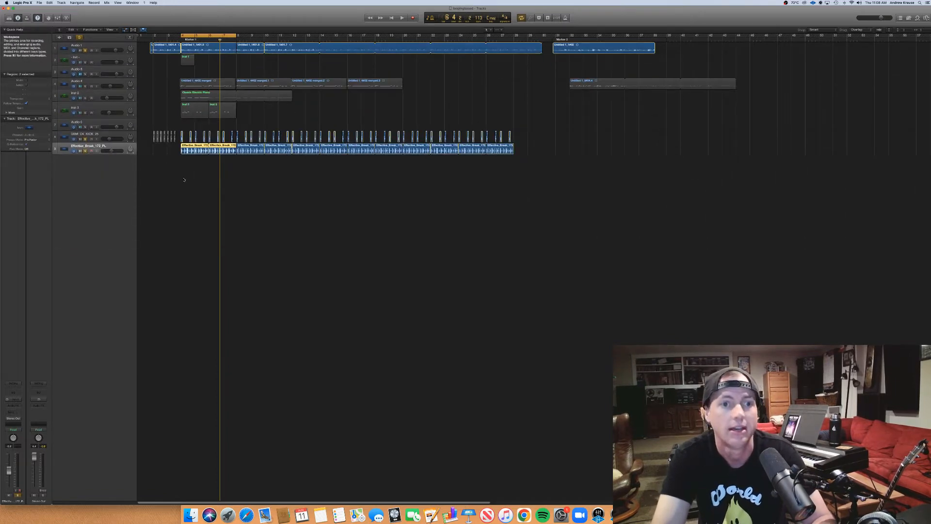
key("space")
left_click_drag(112, 150, 110, 152)
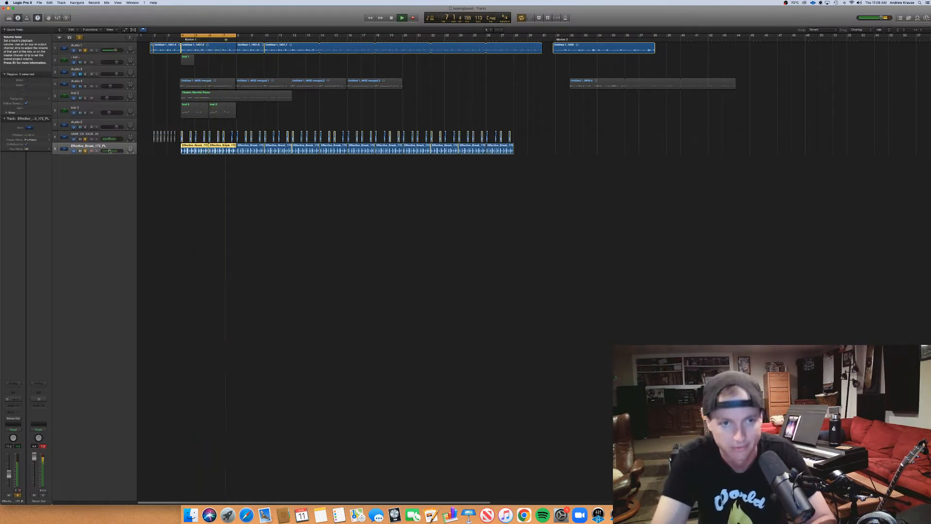
key("space")
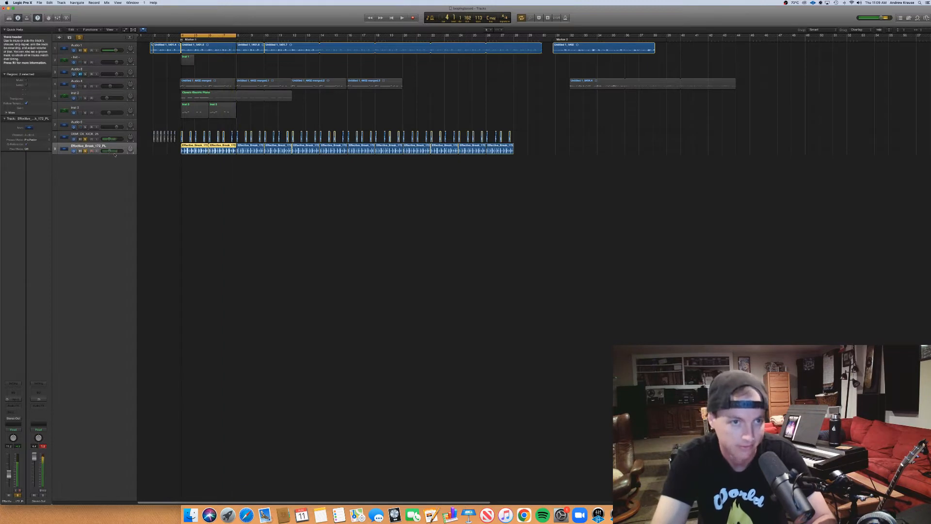
Solo the Audio 4 track and raise its volume slightly while playing the looped section.
left_click(82, 82)
left_click(86, 87)
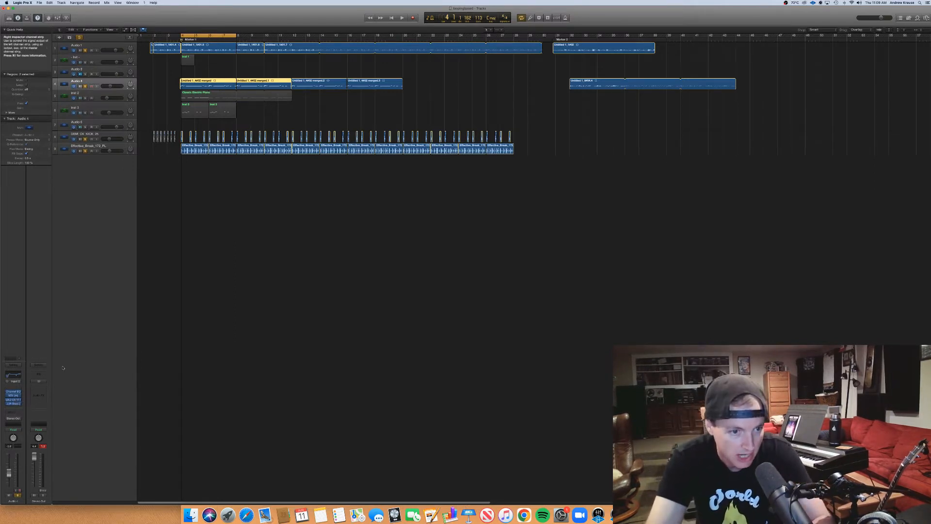
left_click(205, 234)
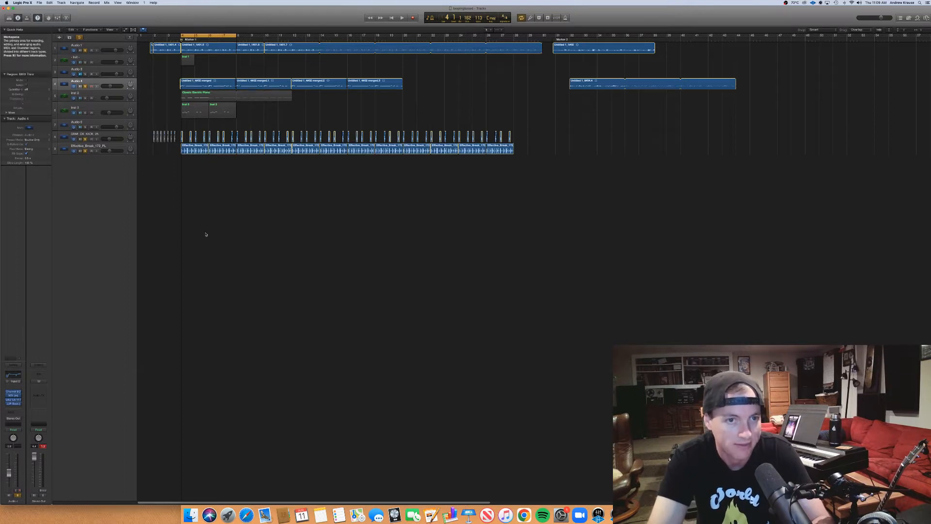
key("space")
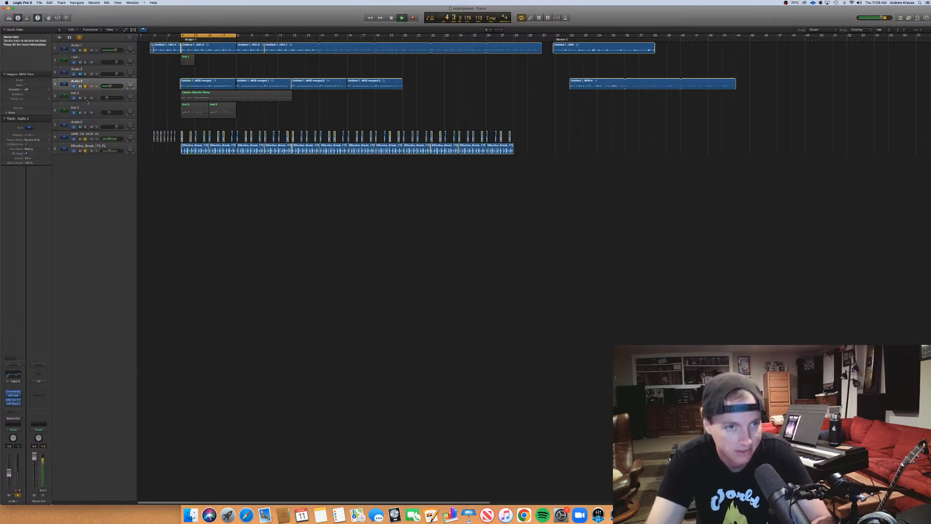
left_click_drag(109, 86, 113, 86)
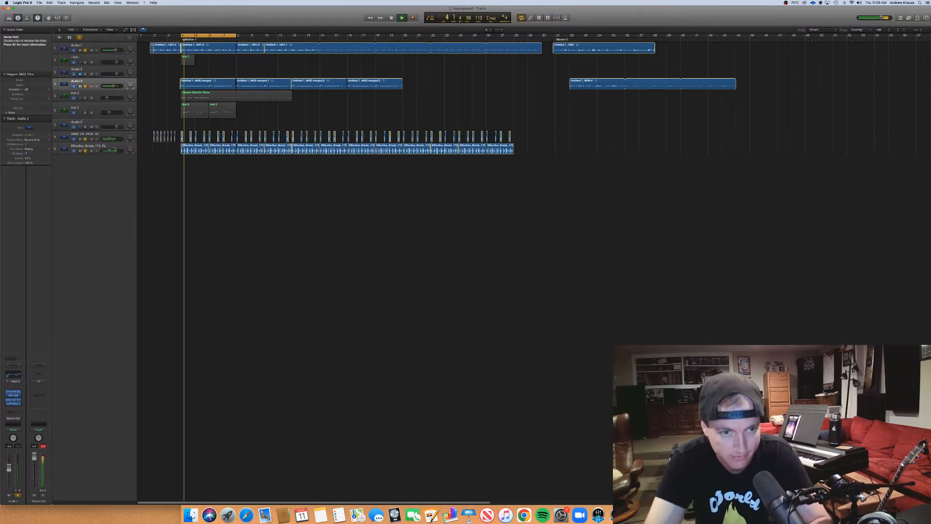
key("space")
Switch to OBS to check the recording audio levels and return to Logic Pro.
left_click(635, 515)
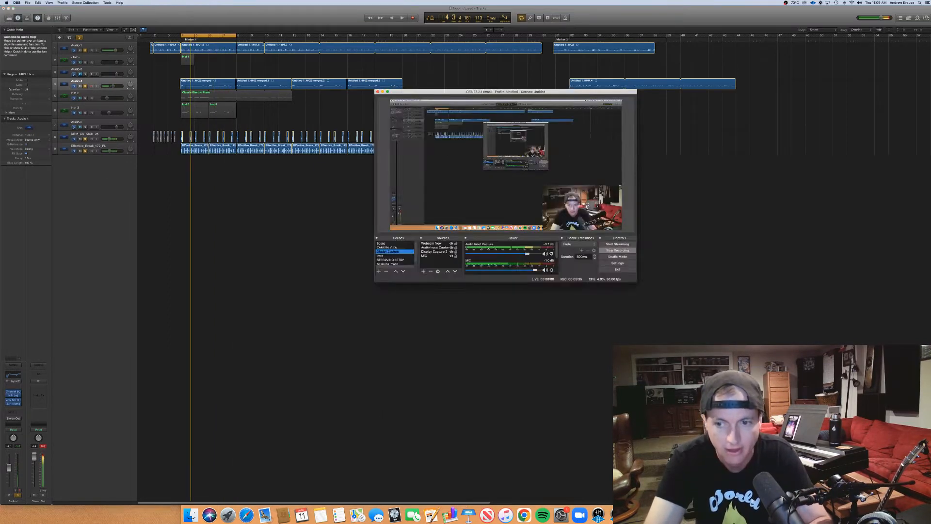
left_click(597, 333)
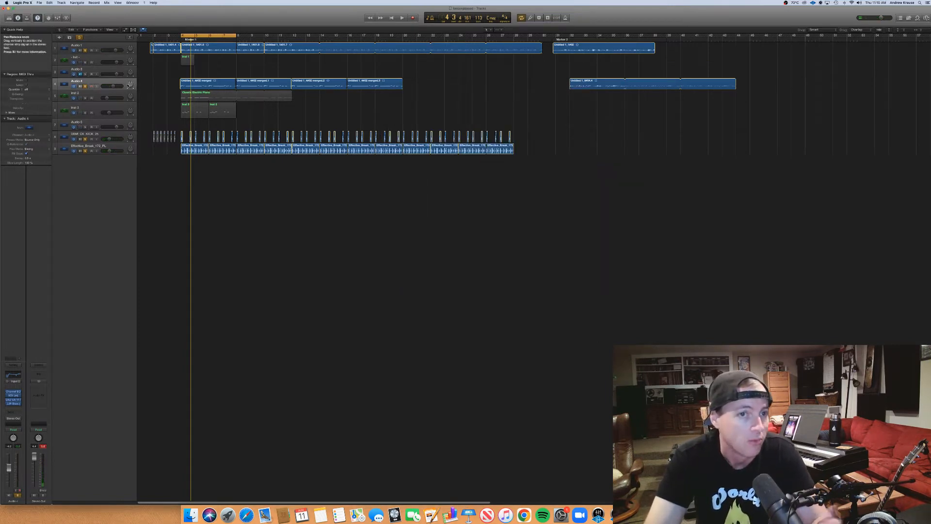
Solo the Inst 2 track and select the second note of its Classic Electric Piano region in the Piano Roll.
left_click(83, 98)
left_click(192, 97)
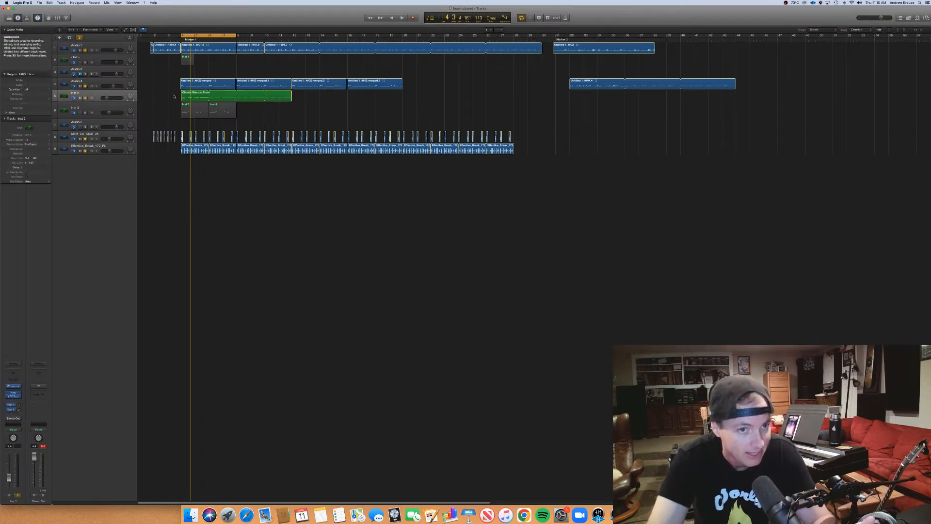
double_click(192, 99)
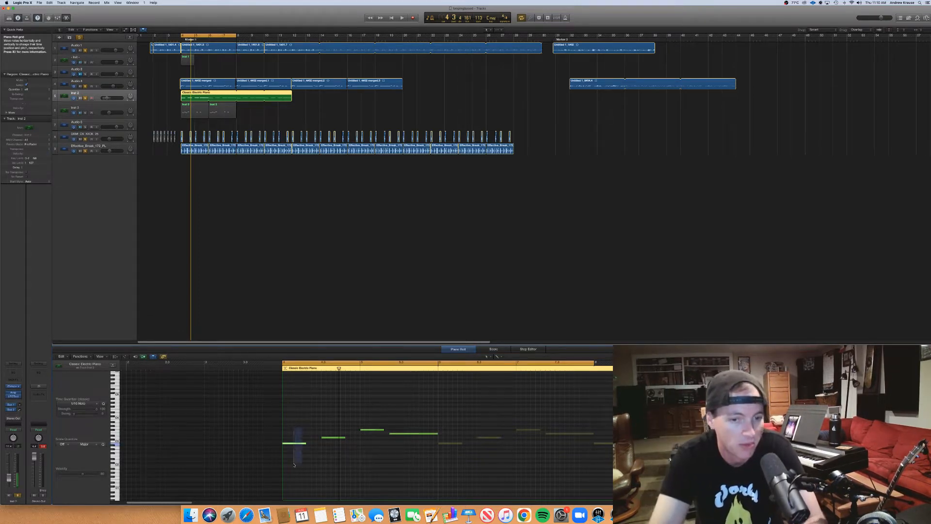
left_click(332, 458)
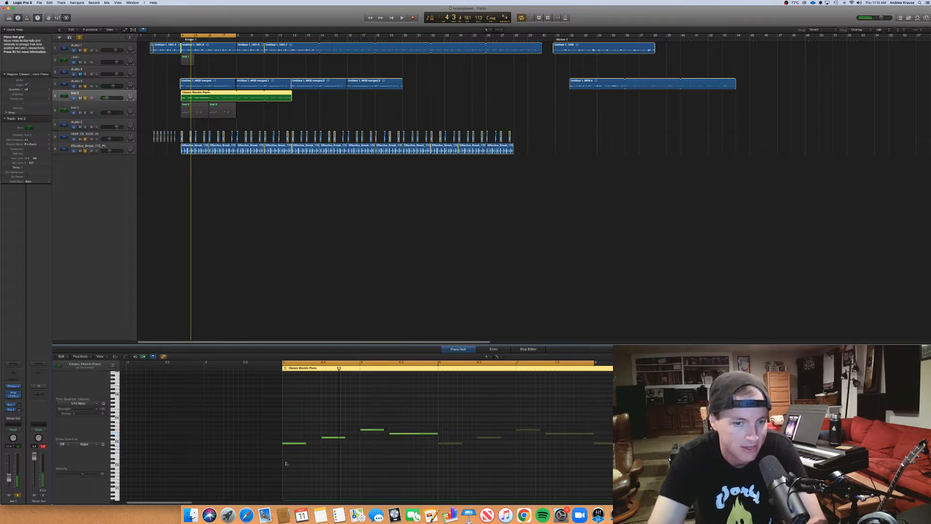
left_click(333, 436)
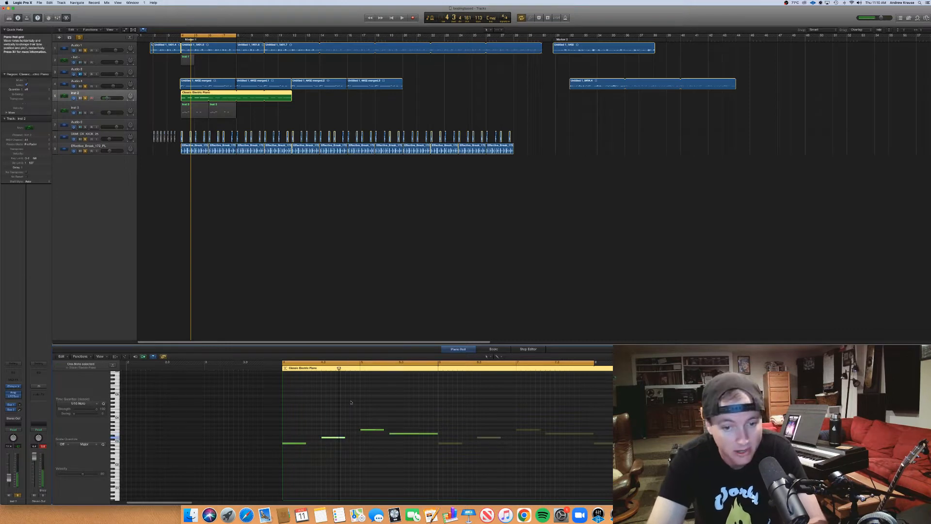
Audition the third and fourth notes of the Classic Electric Piano region and fine-tune the Inst 2 track's volume during looped playback.
left_click(371, 429)
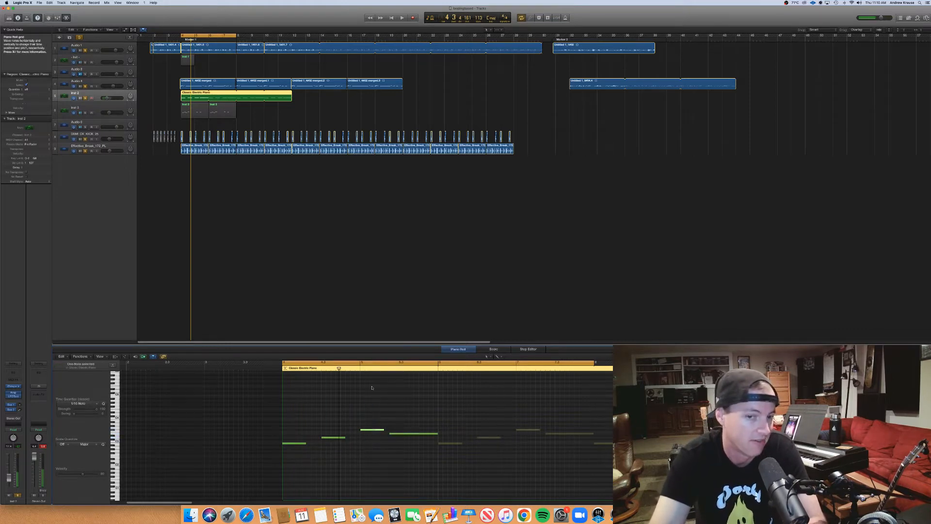
left_click(395, 433)
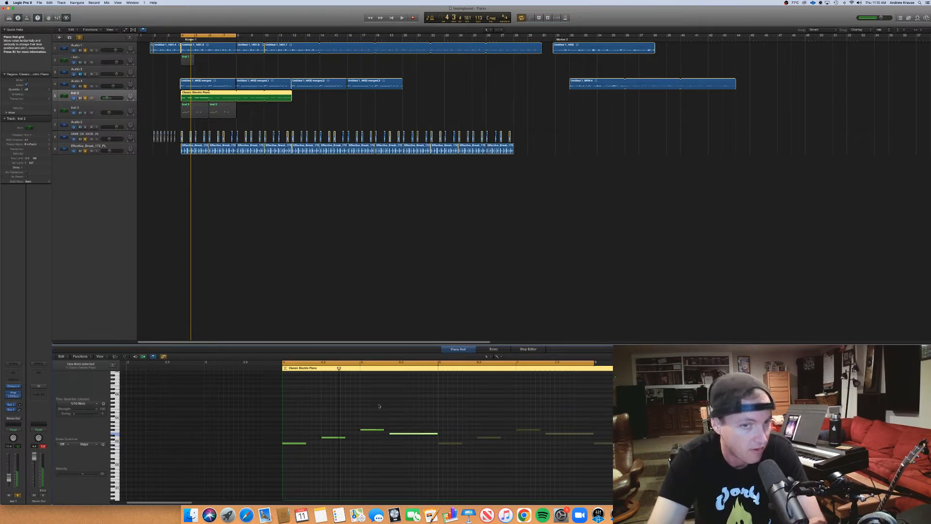
left_click(145, 165)
key("space")
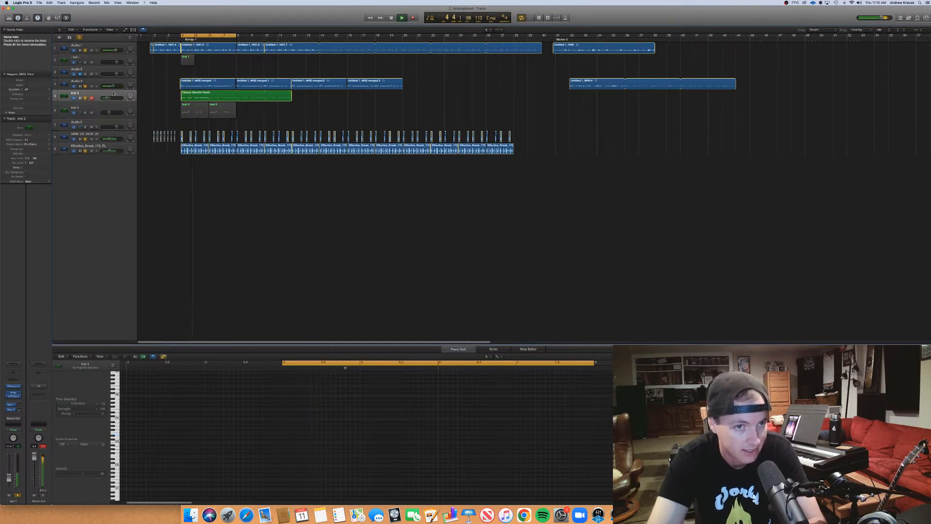
left_click(105, 94)
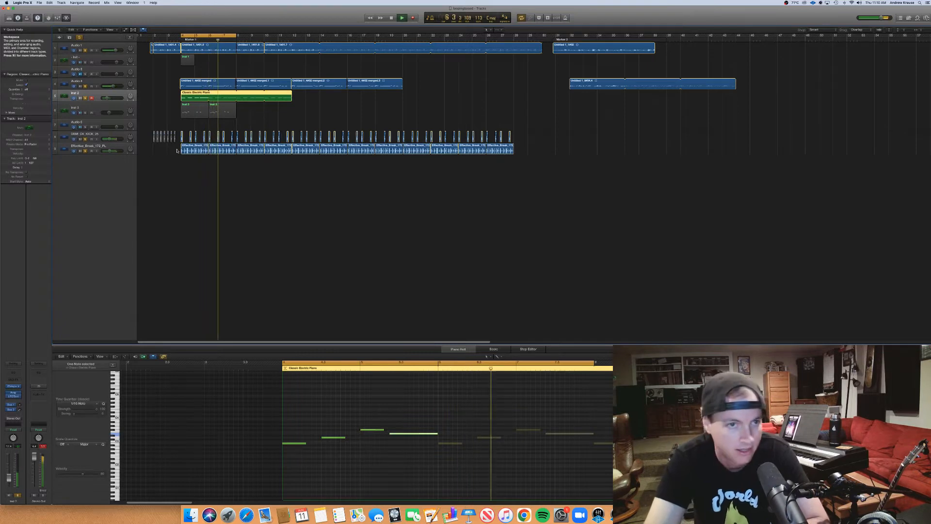
left_click_drag(107, 98, 107, 98)
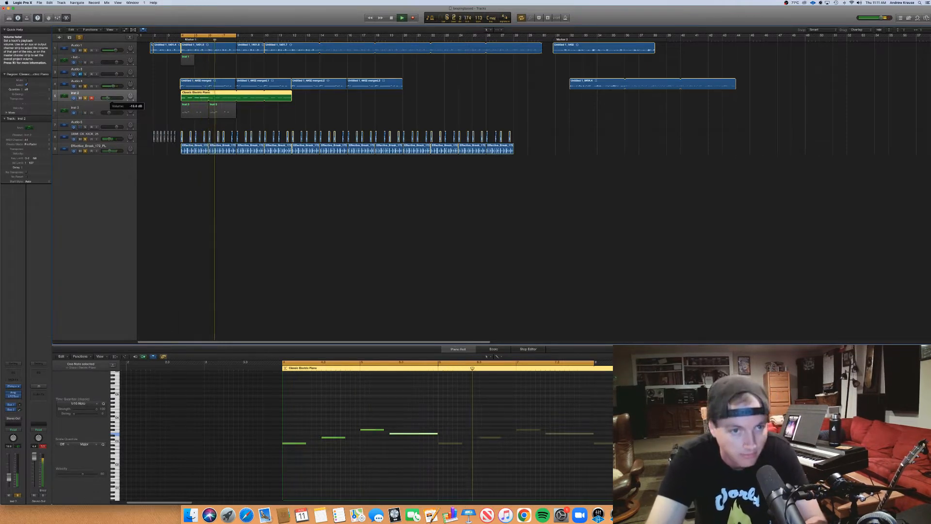
left_click(154, 108)
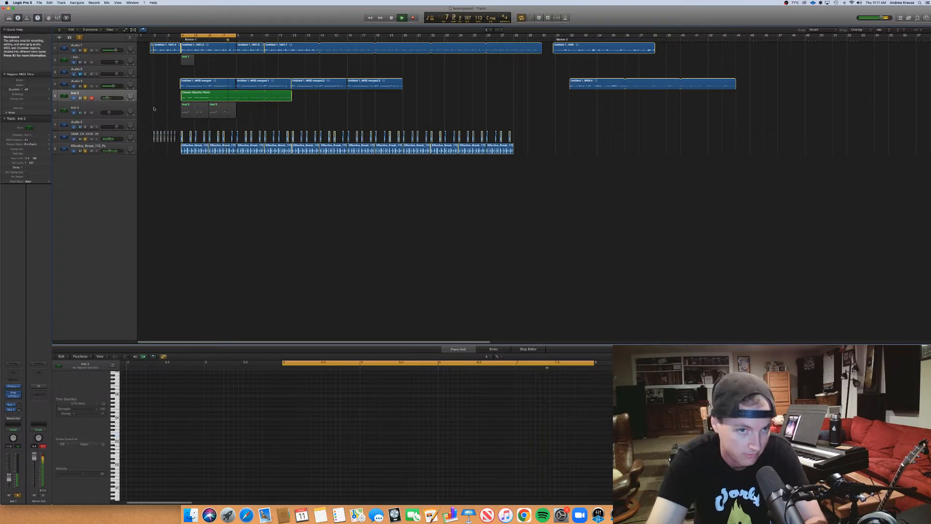
key("space")
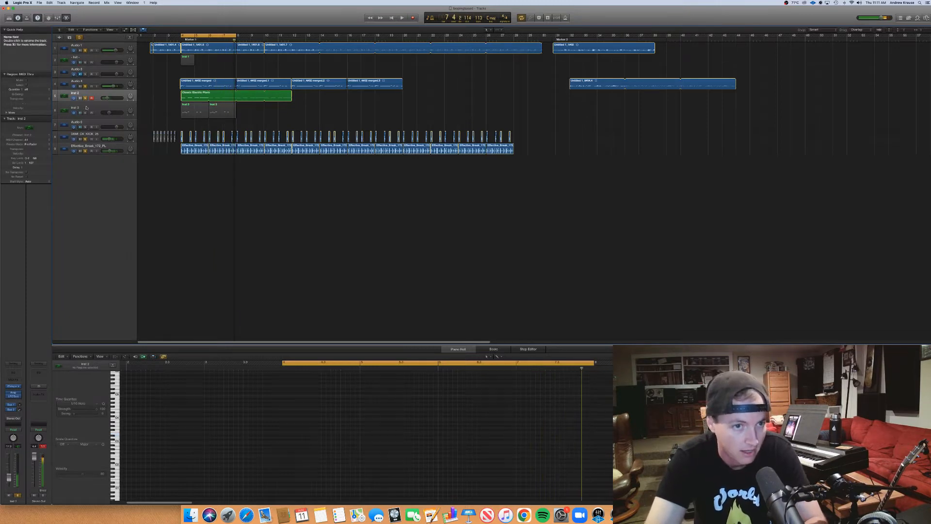
Solo the Inst 3 track and play its two regions together with the other soloed layers.
left_click(86, 108)
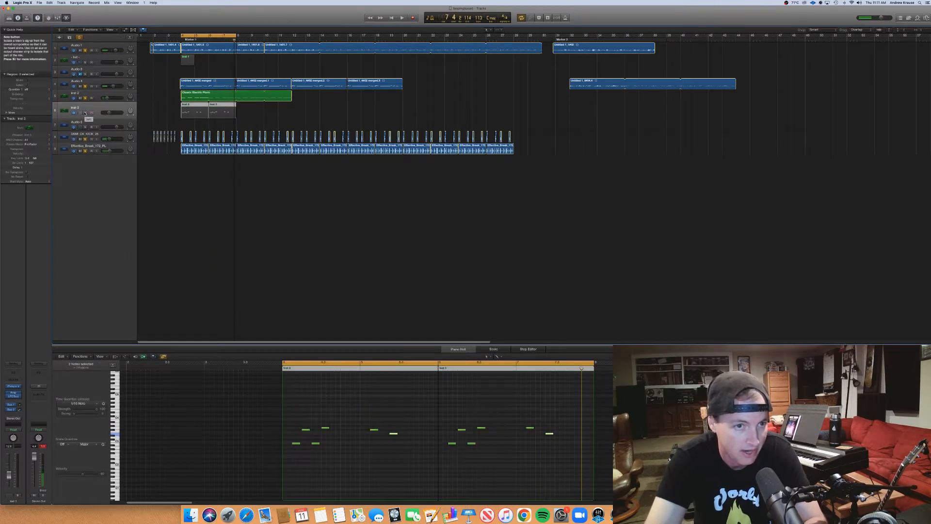
left_click(85, 112)
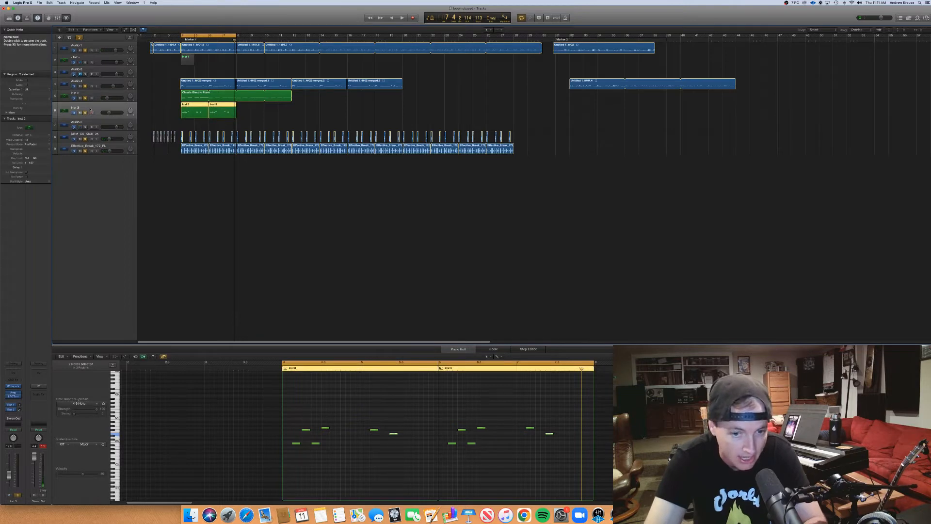
left_click(94, 95)
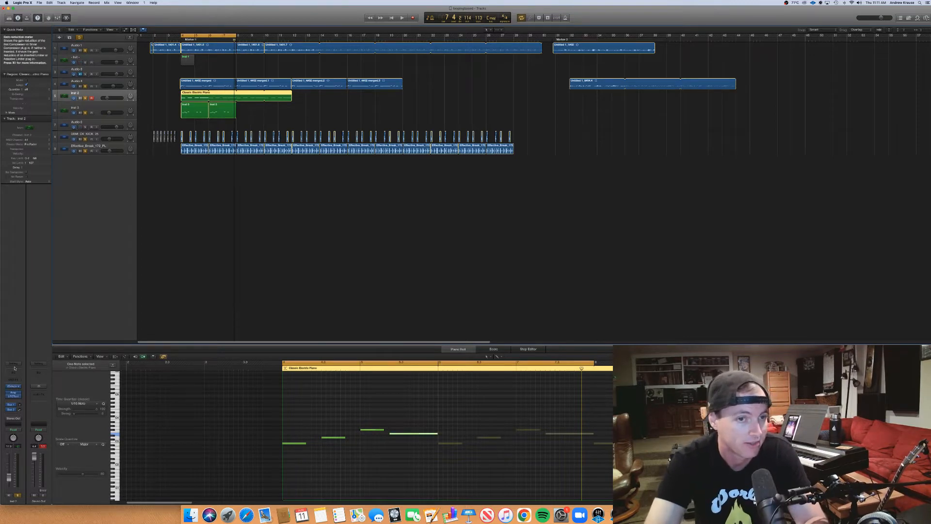
key("space")
left_click_drag(189, 125, 229, 114)
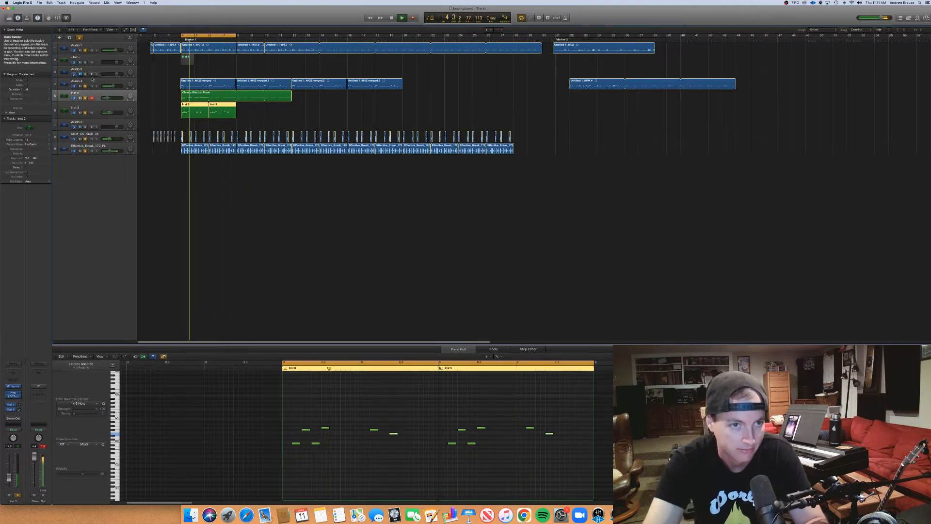
key("space")
Reset the solos to only Audio 4, Inst 2, the kick and the Effective_Break_172_PL track, and play the loop.
left_click(81, 37)
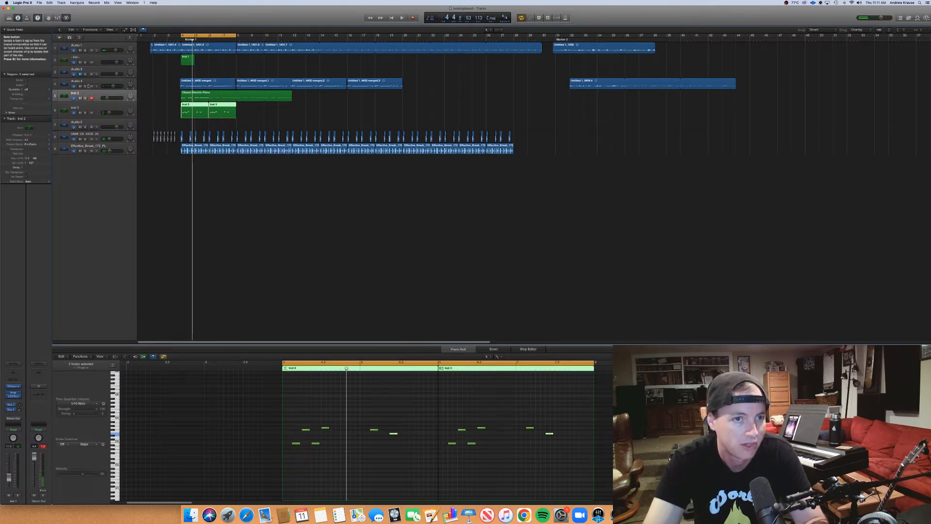
left_click(85, 98)
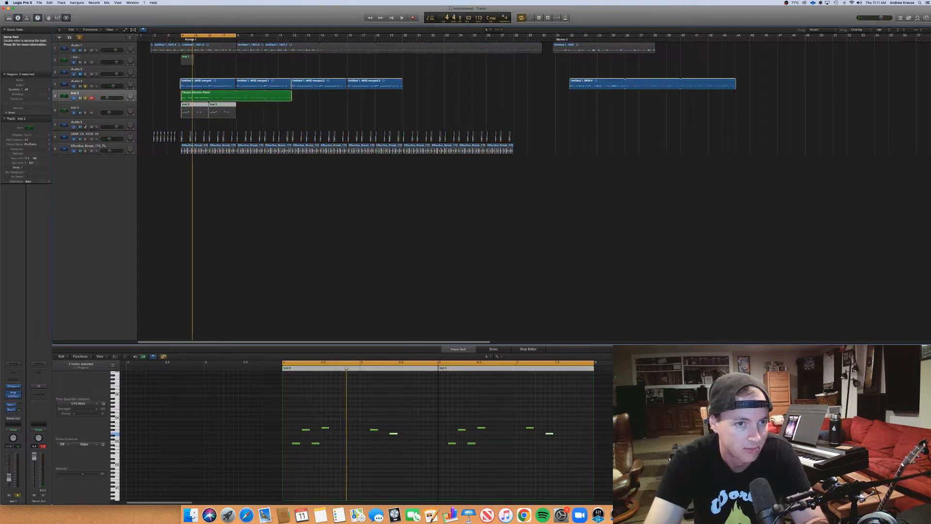
left_click_drag(85, 152, 84, 139)
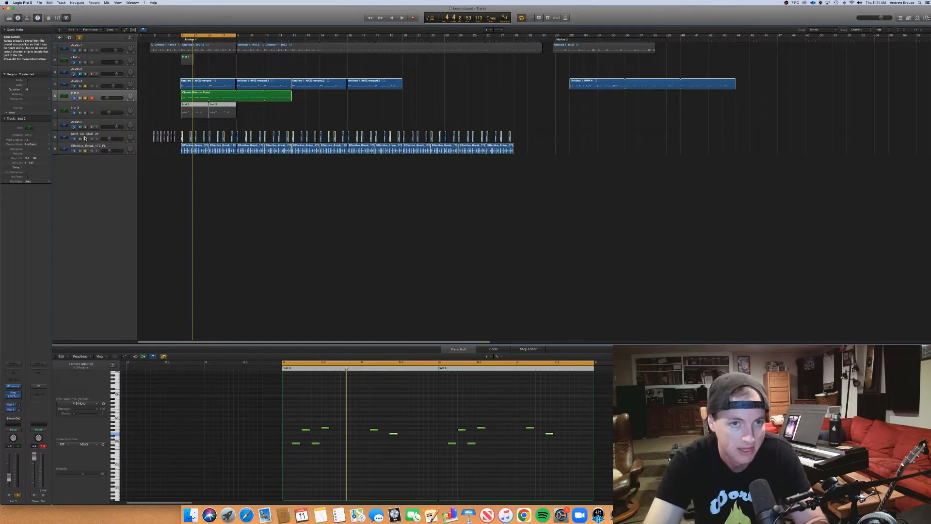
key("space")
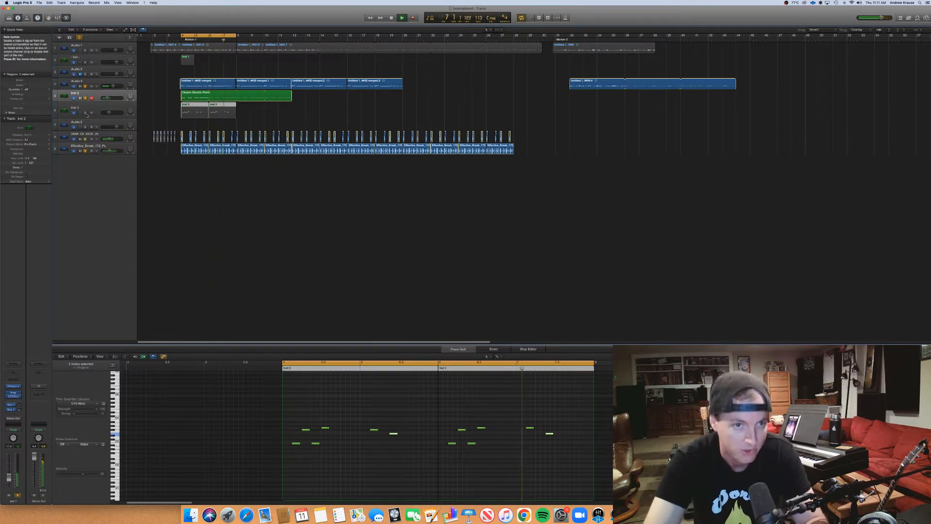
Add the Inst 3 and Audio 1 tracks to the soloed mix during playback, listen to the full loop and stop.
left_click(86, 113)
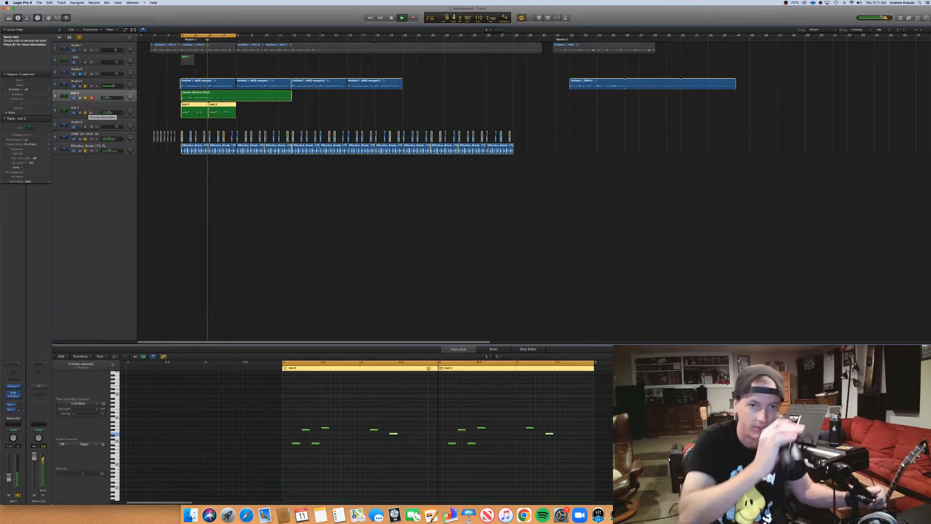
left_click(85, 51)
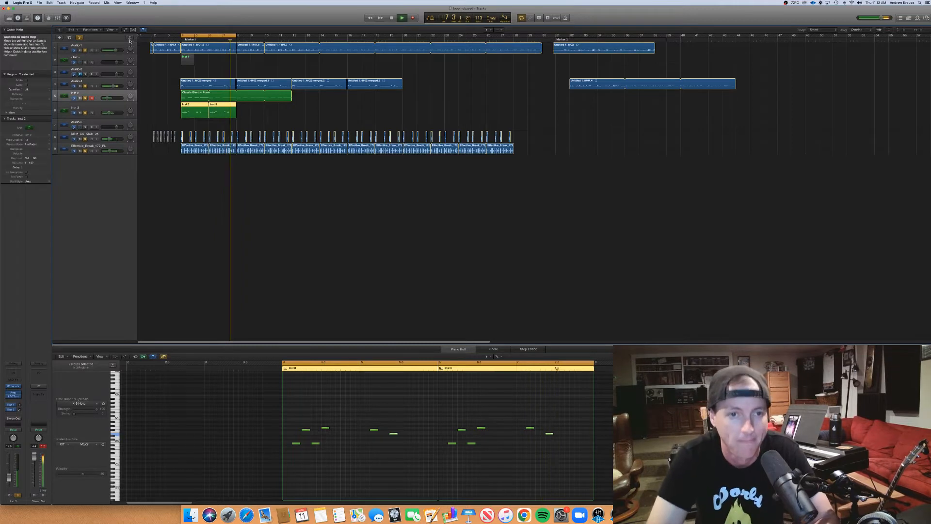
key("space")
left_click(254, 122)
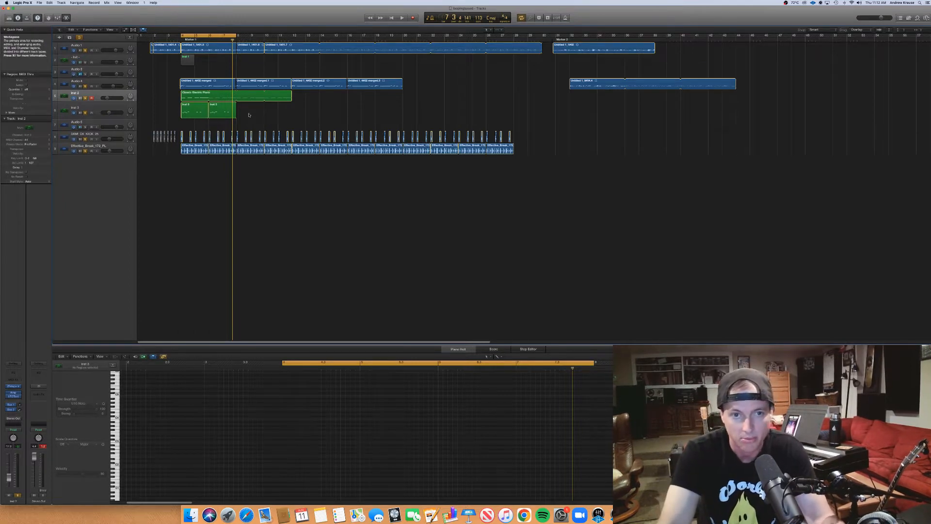
Move the last Audio 4 region to bar 26 and play it with only the Audio 1 and Audio 4 tracks soloed.
left_click(182, 40)
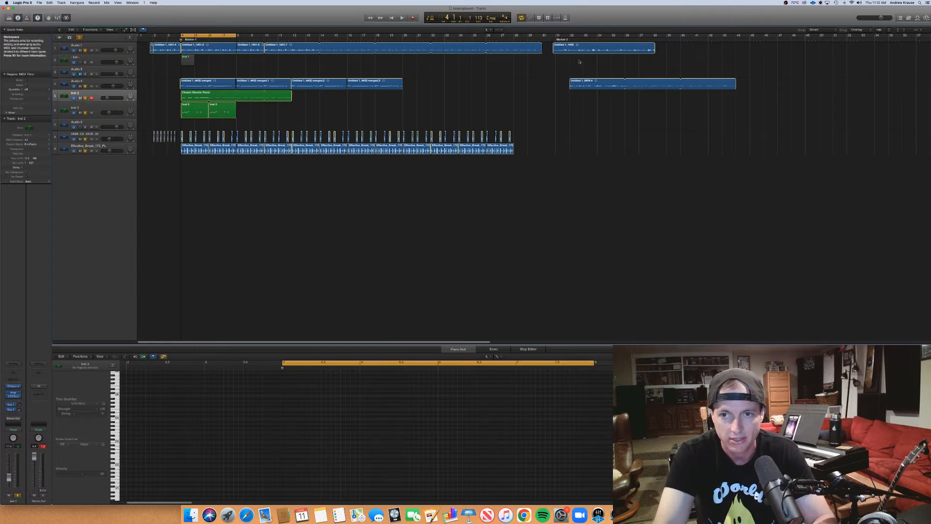
left_click_drag(570, 88, 487, 81)
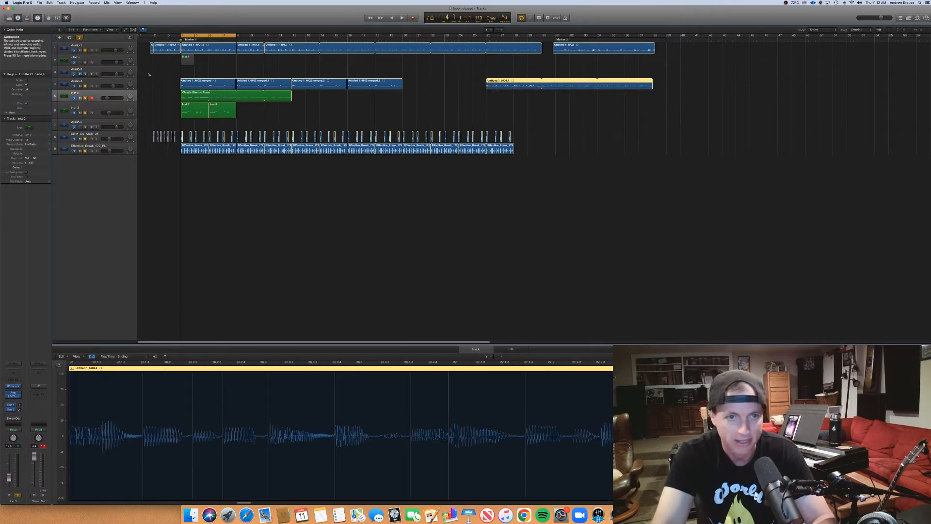
left_click(79, 38)
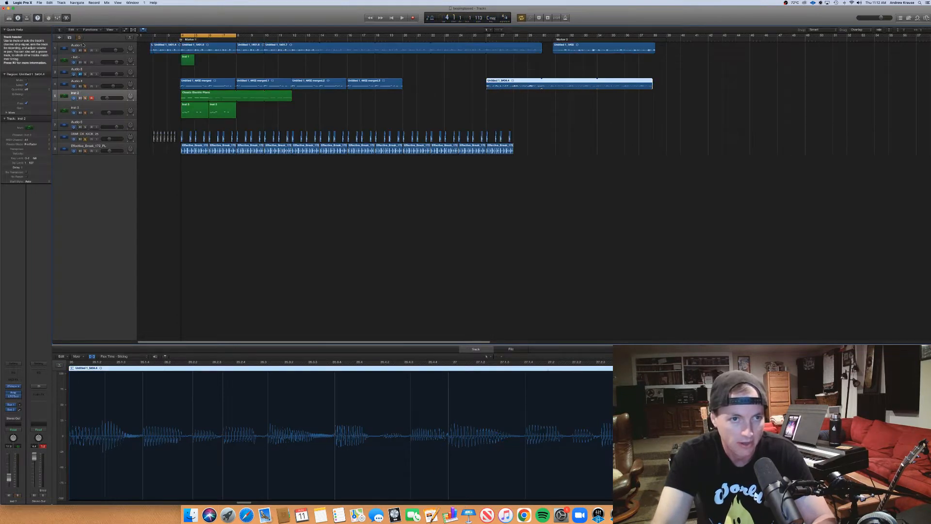
left_click(79, 38)
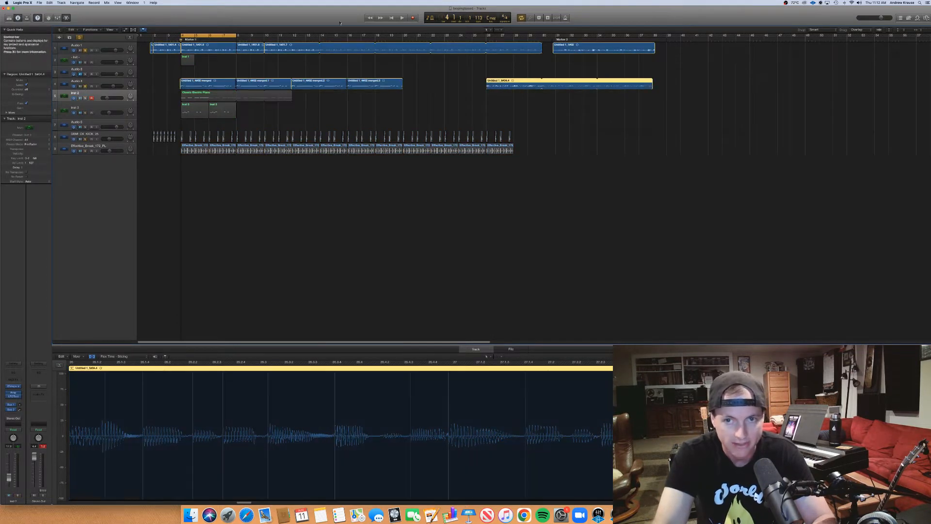
key("space")
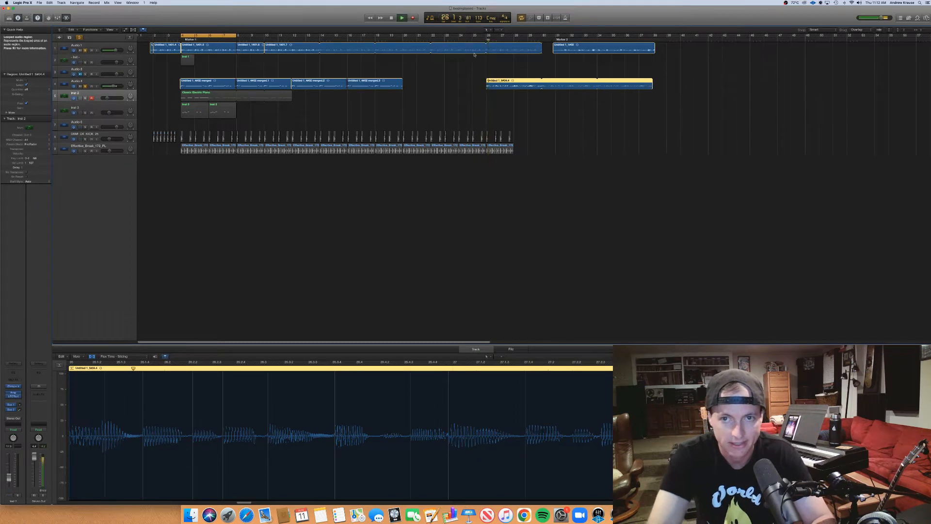
left_click(502, 100)
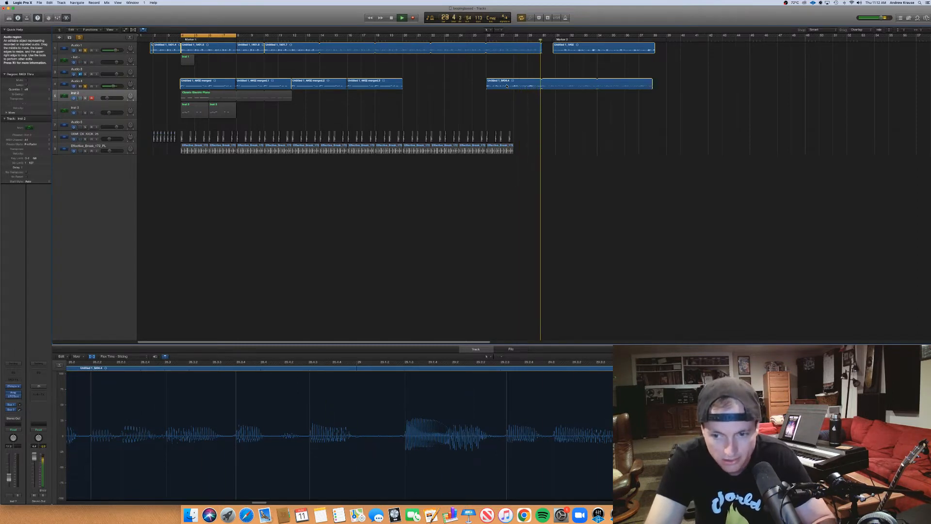
key("space")
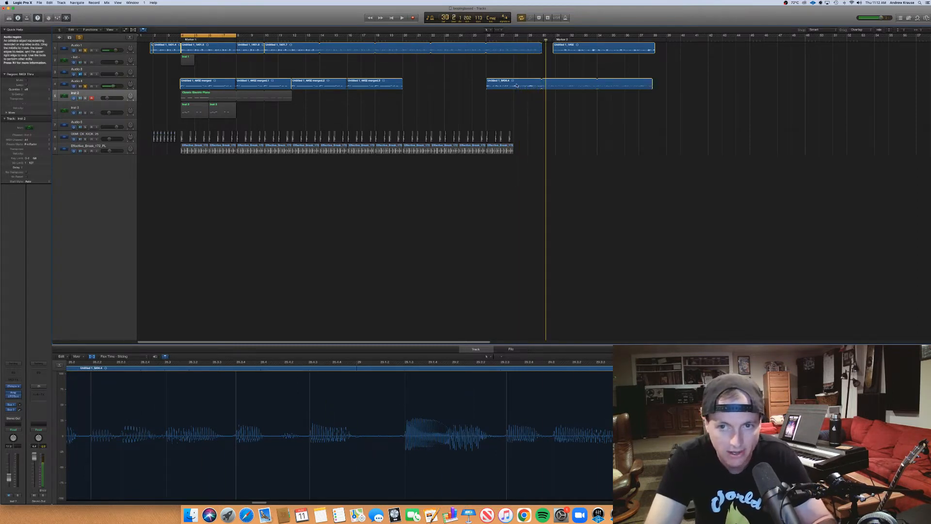
Examine the Flex Time modes and the transient markers of the Audio 4 region at bar 26.
left_click(517, 85)
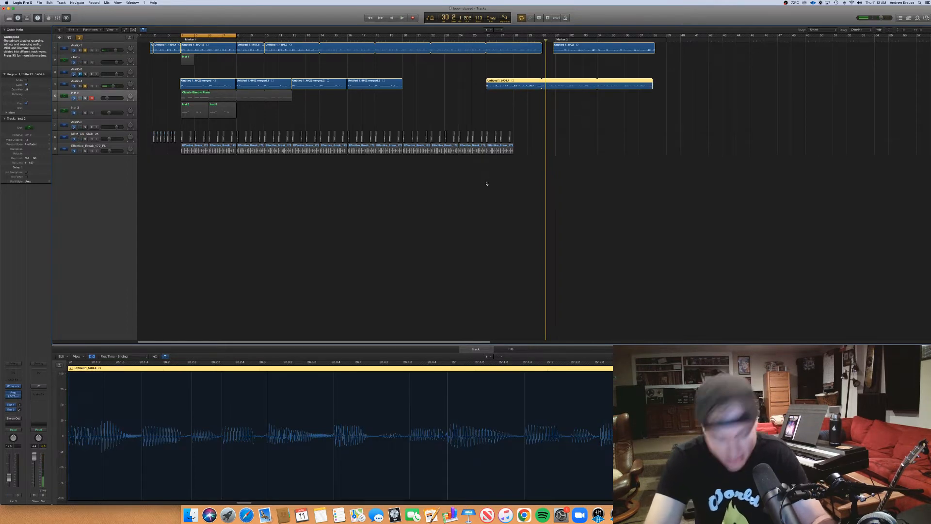
scroll(543, 98, "up", 3)
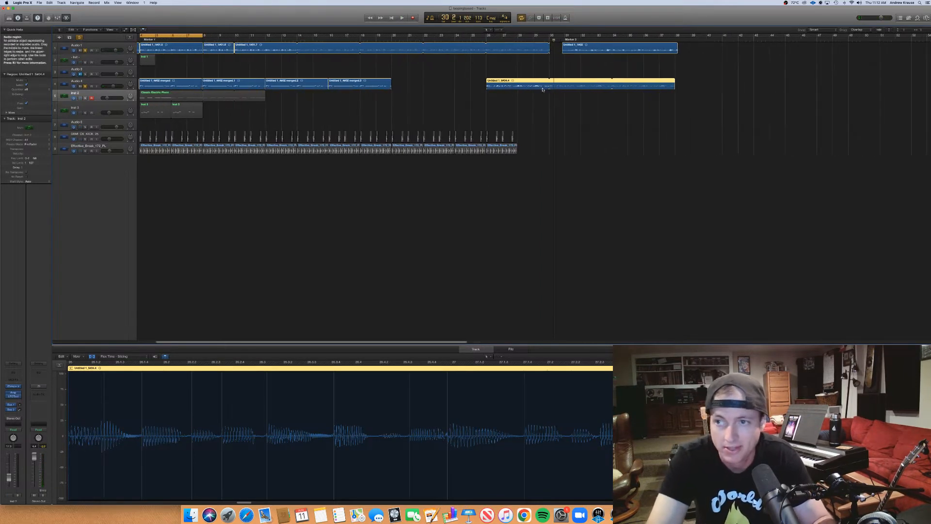
left_click_drag(905, 30, 906, 31)
scroll(669, 173, "up", 3)
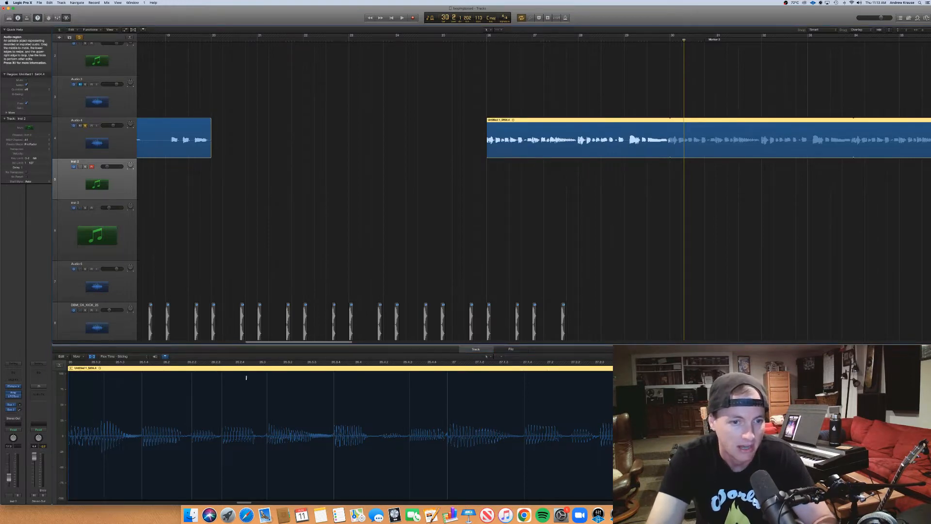
left_click(137, 357)
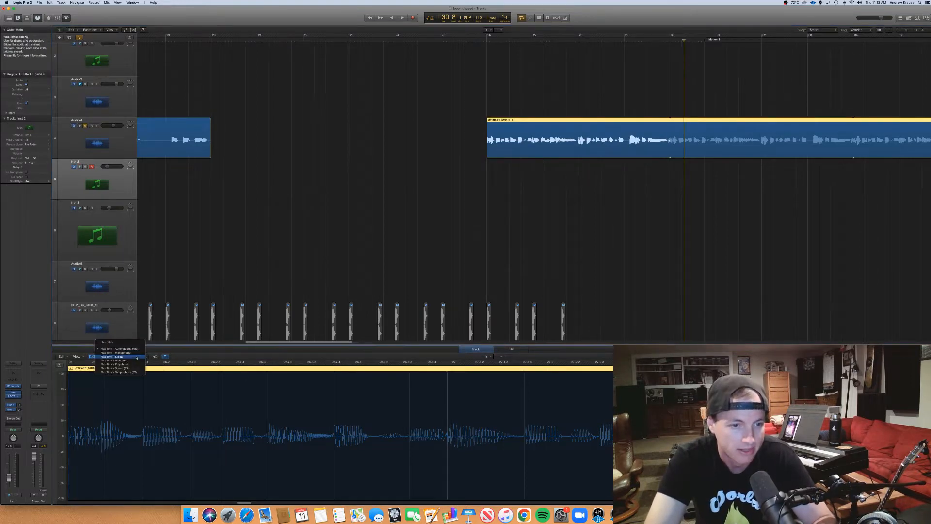
left_click(336, 292)
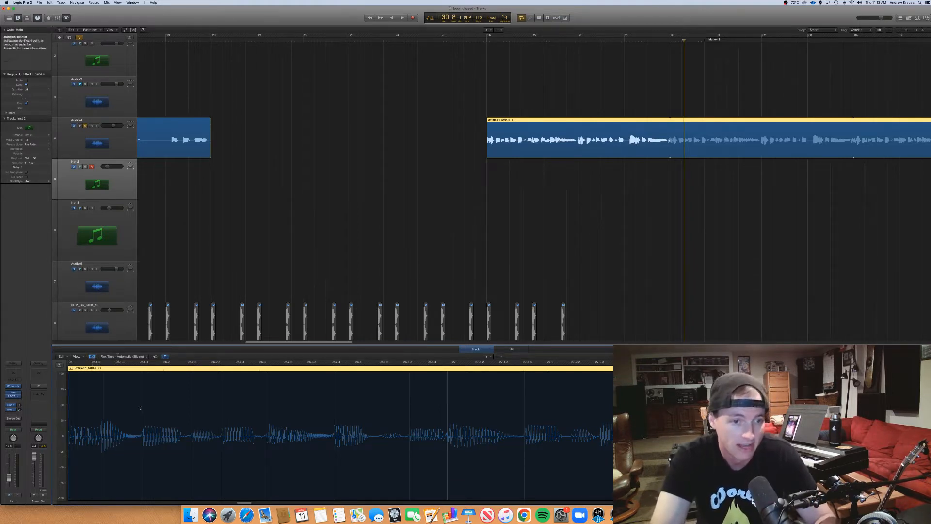
scroll(141, 410, "left", 3)
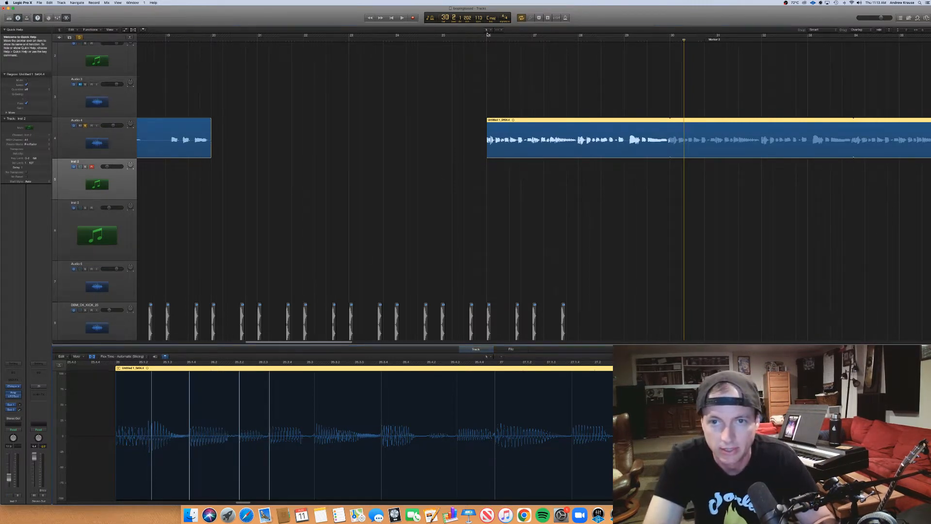
Set the cycle range to bars 26 through 29 over the Audio 4 region and play its beginning.
left_click(540, 37)
left_click_drag(488, 37, 676, 51)
key("space")
left_click(500, 152)
key("space")
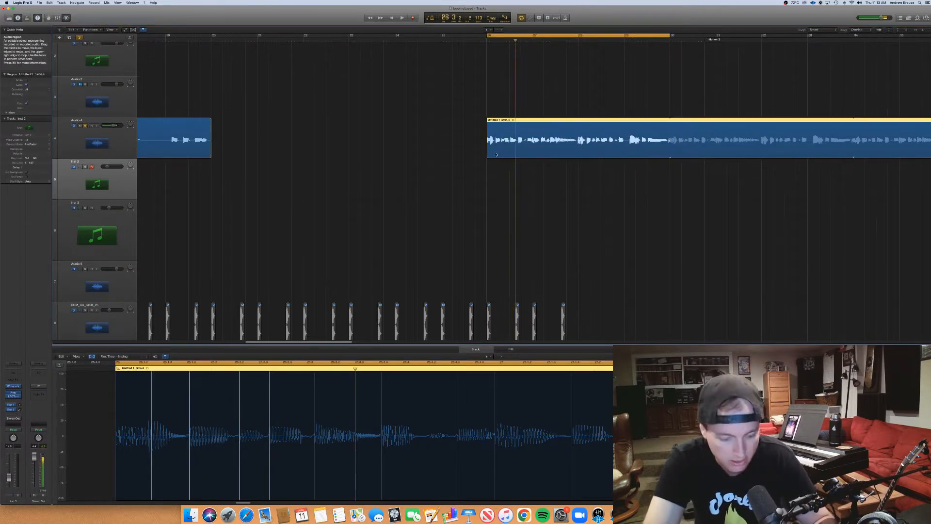
Extend the start of the Audio 4 region slightly before bar 26 and play the cycle to check it.
key("super+Right")
key("super+Right")
key("super+Right")
key("super+Right")
scroll(437, 152, "left", 2)
left_click(398, 159)
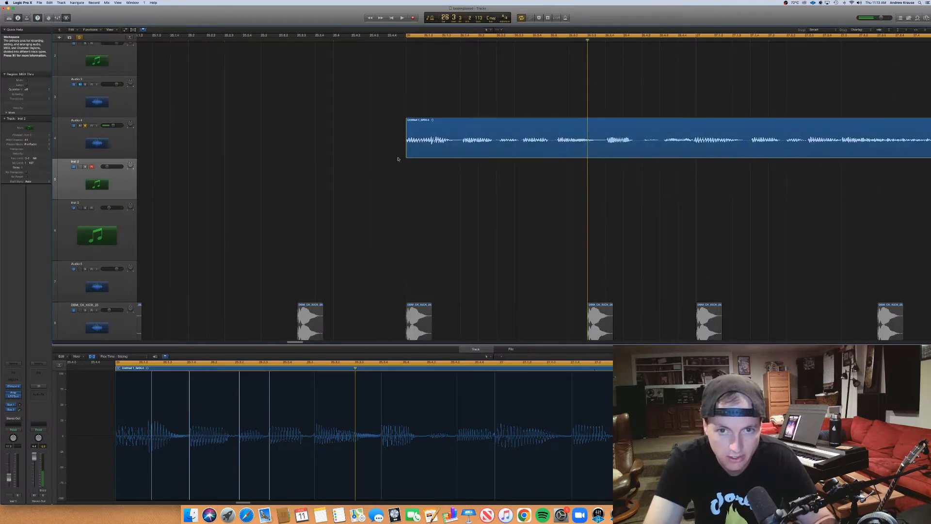
left_click_drag(406, 152, 442, 147)
key("super+Right")
key("super+Right")
key("super+Right")
key("super+Right")
scroll(407, 153, "left", 4)
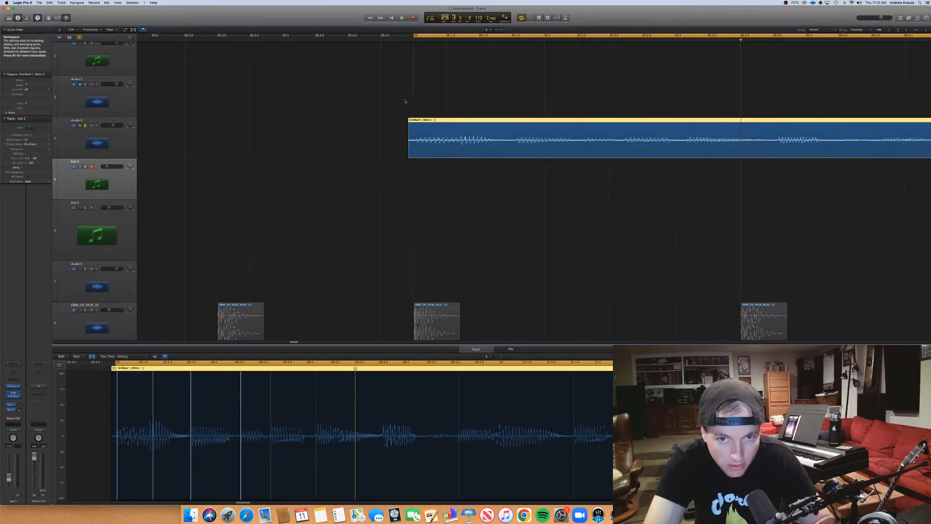
key("space")
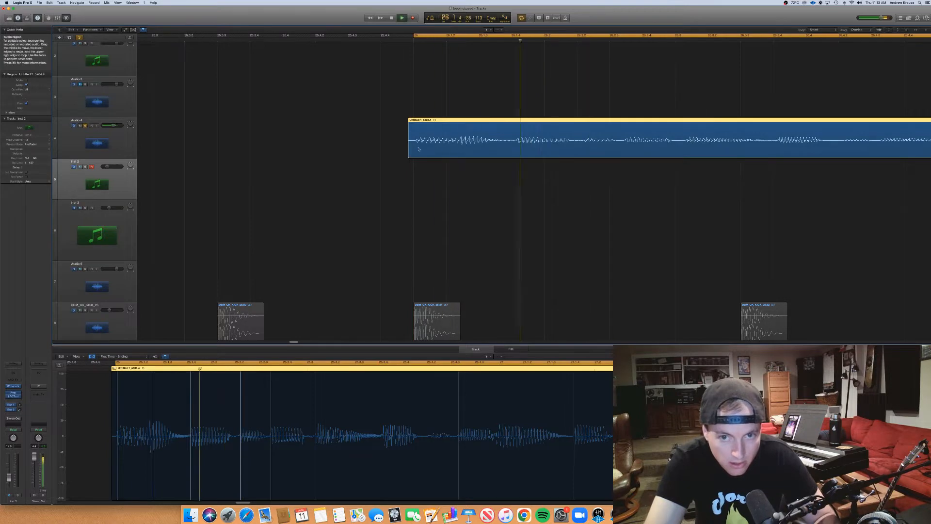
Trim the start of the Audio 4 region back to exactly bar 26 and play the cycle to check it.
left_click_drag(423, 149, 415, 152)
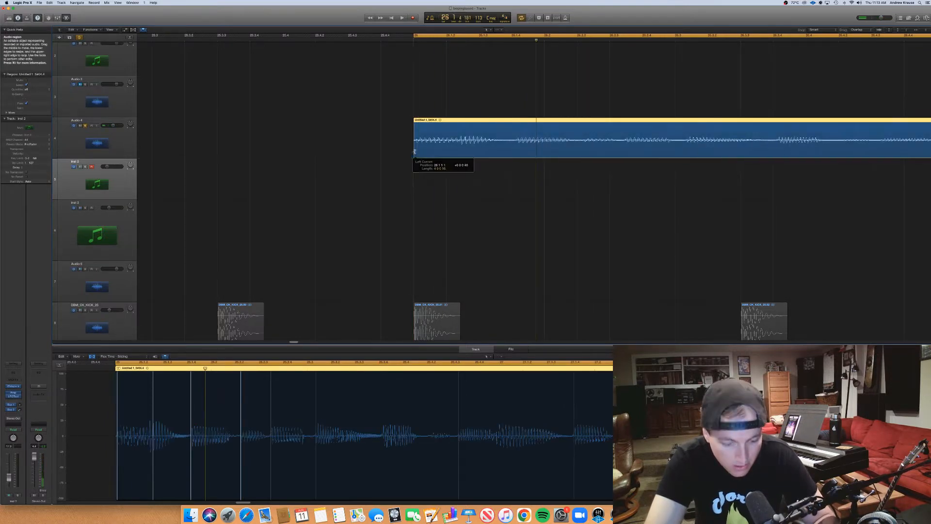
left_click(406, 150)
left_click(414, 146)
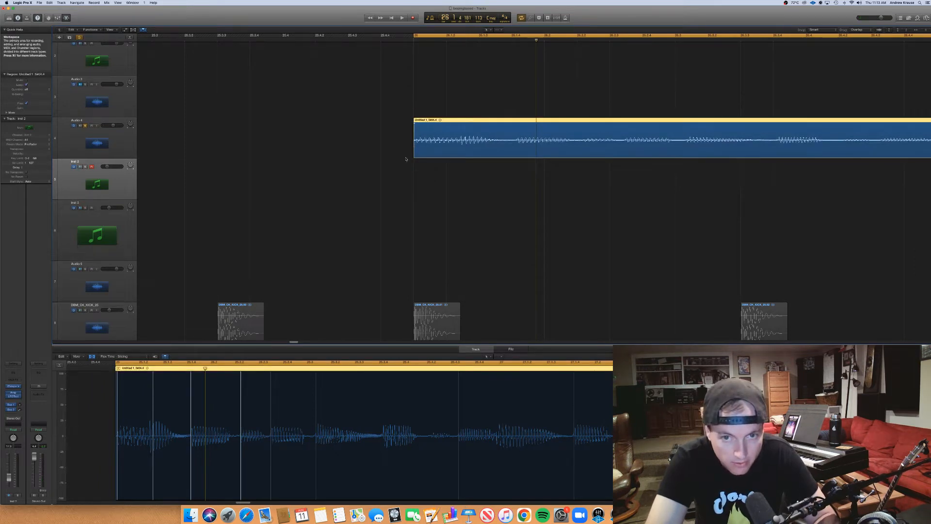
left_click(407, 157)
key("space")
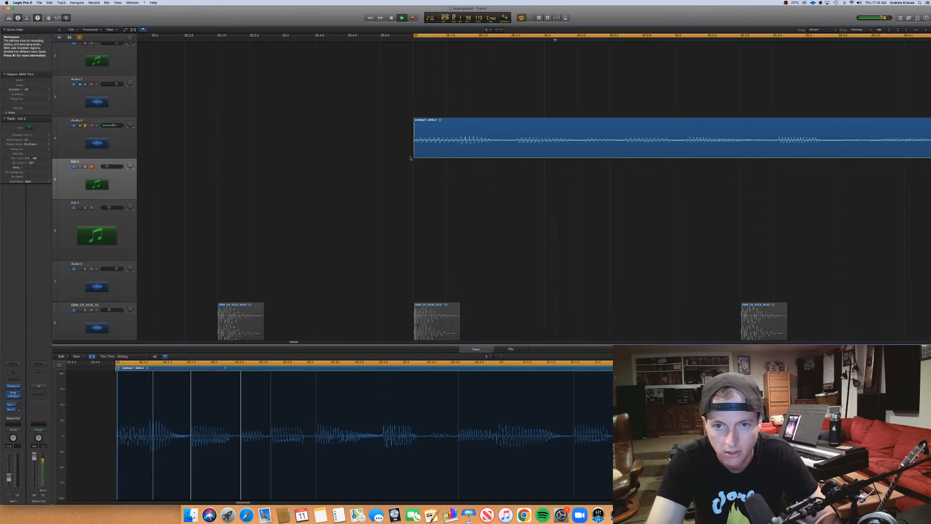
key("space")
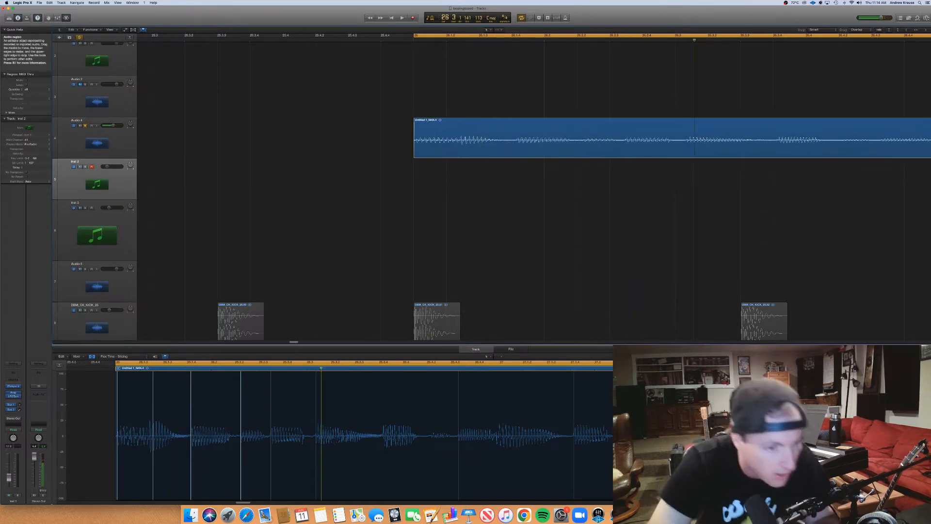
Pull the first note's flex marker onto bar 26, set the marker on the next transient, and play the result.
scroll(122, 432, "up", 1)
scroll(122, 431, "up", 5)
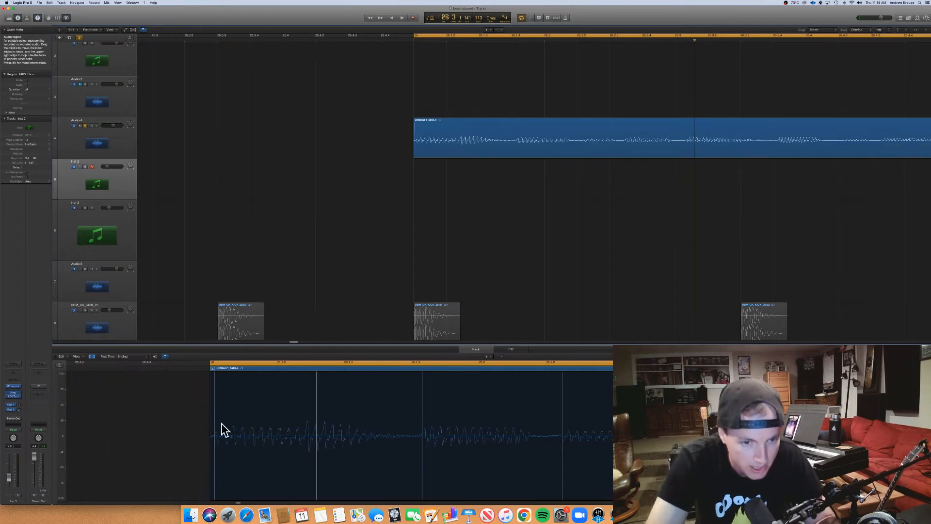
left_click(211, 429)
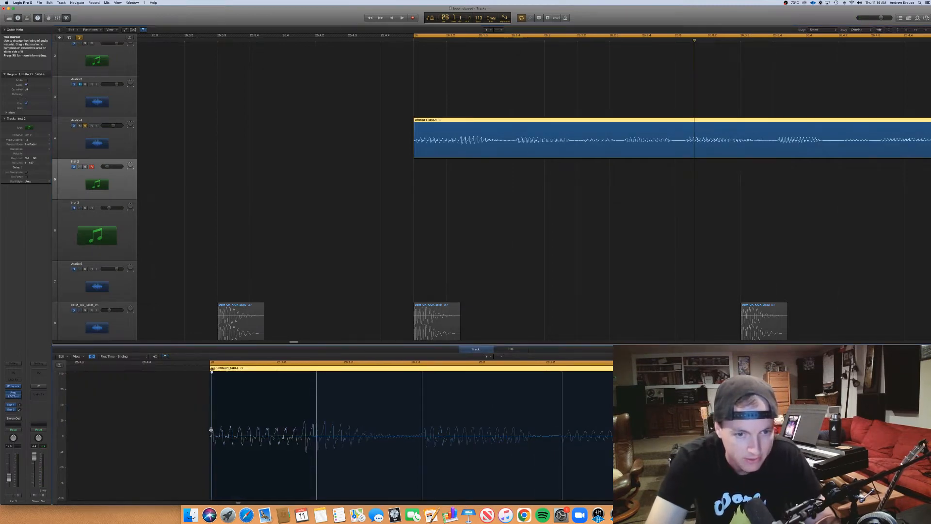
left_click_drag(210, 429, 210, 430)
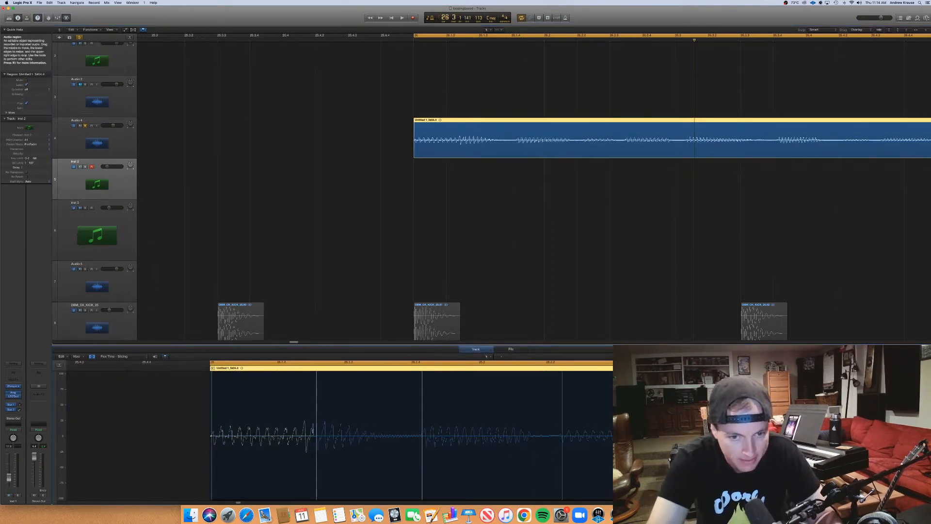
left_click_drag(314, 430, 314, 430)
key("space")
scroll(466, 405, "right", 4)
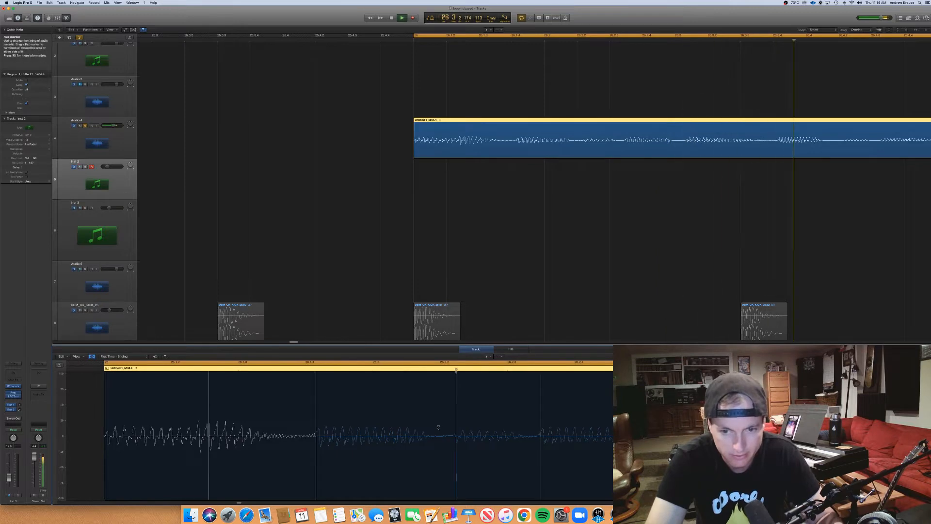
key("space")
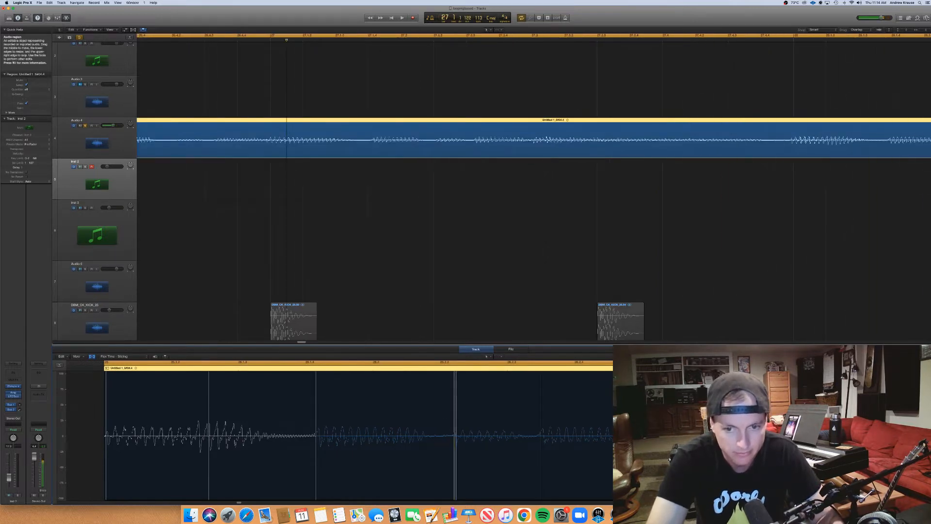
Move the flex markers of the two notes after beat 2 of bar 26 slightly earlier and play the cycle.
left_click_drag(456, 434, 438, 432)
key("space")
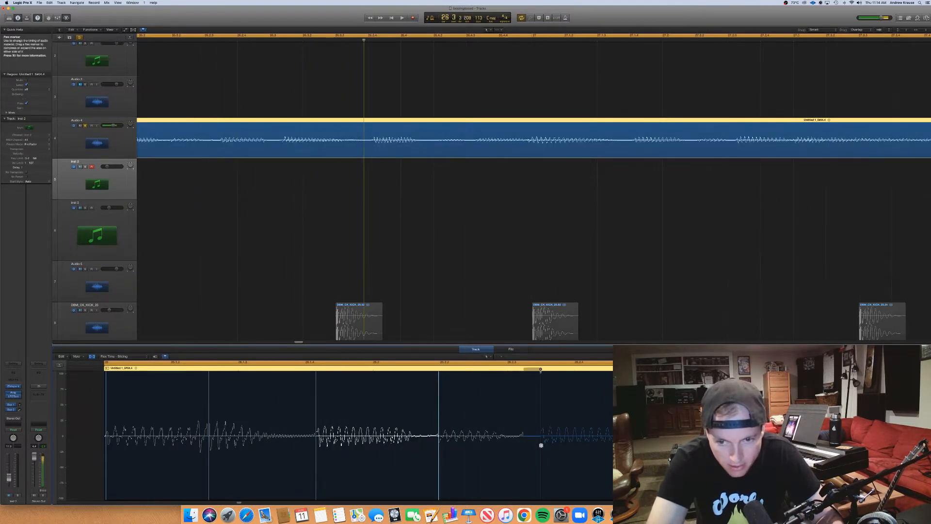
left_click_drag(540, 446, 534, 443)
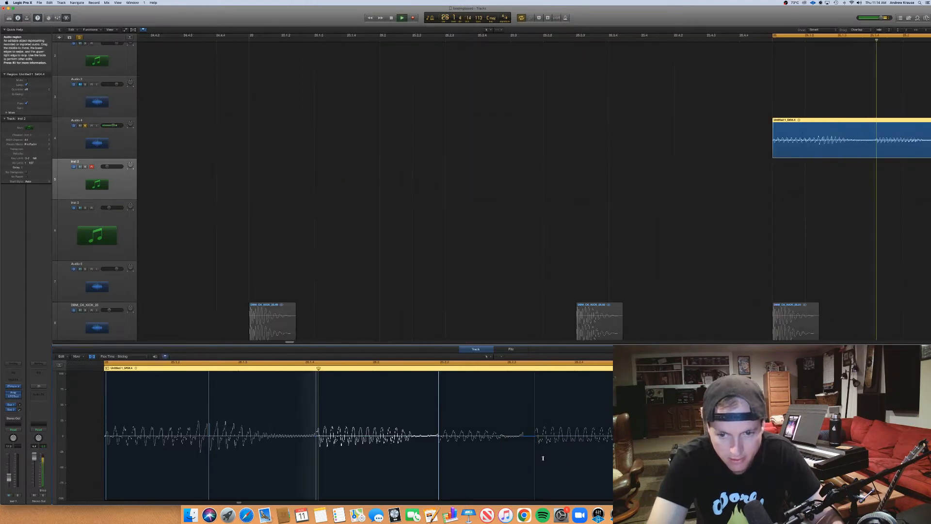
key("space")
scroll(537, 455, "left", 6)
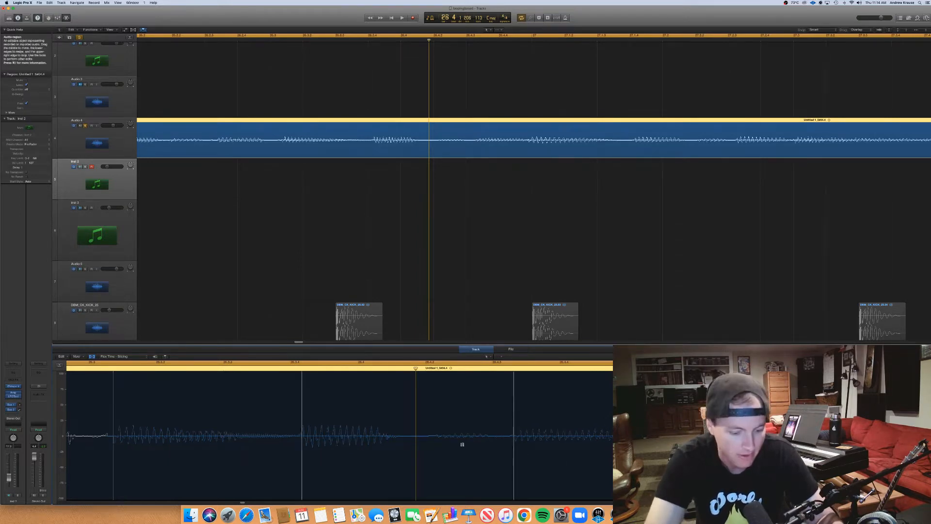
Move the flex marker of the note near beat 3 of bar 26 earlier onto the beat and play it.
key("super+Left")
key("super+Left")
key("super+Left")
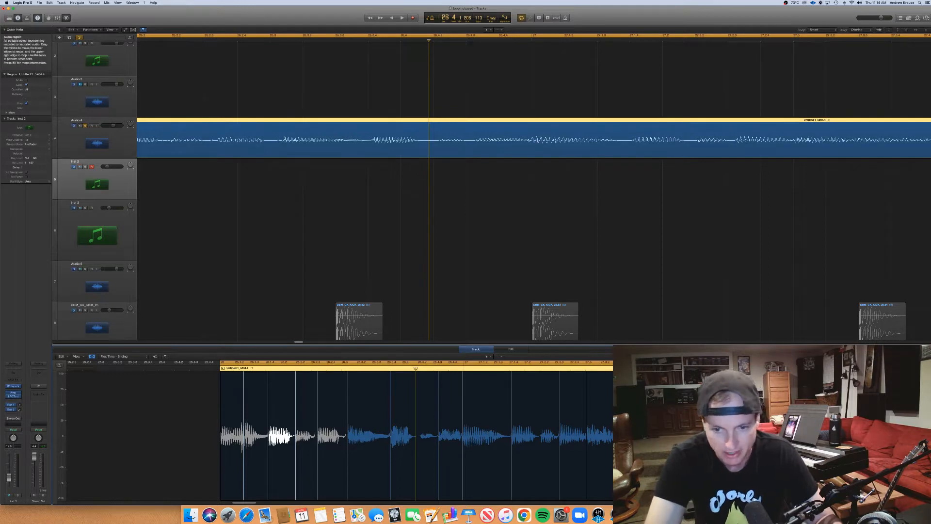
key("space")
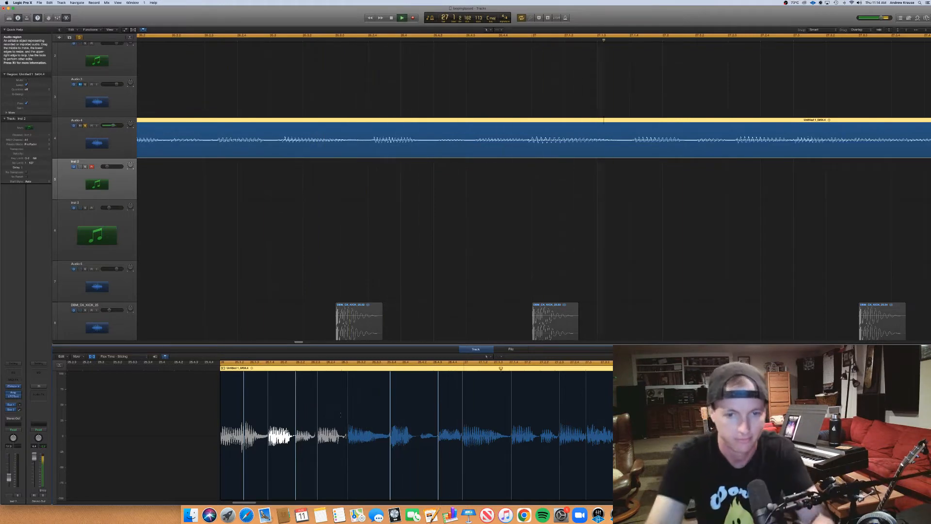
key("space")
left_click(342, 432)
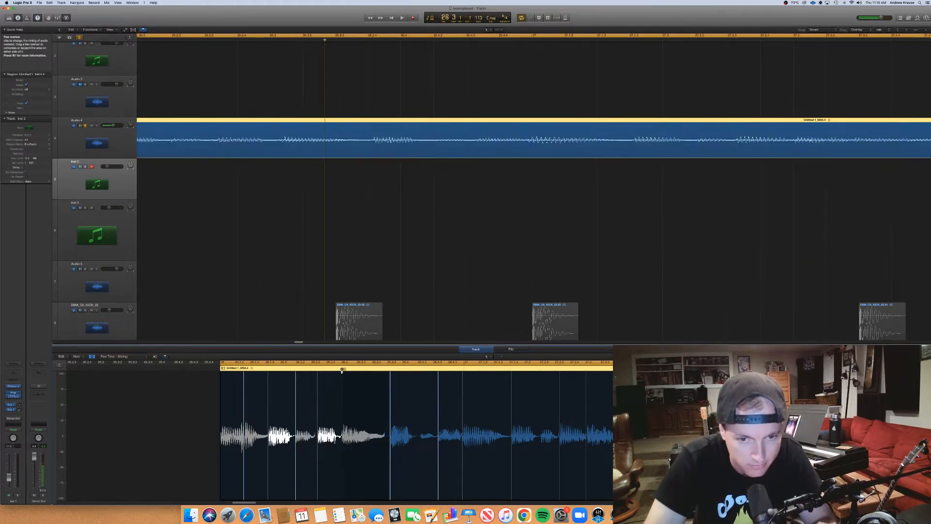
key("space")
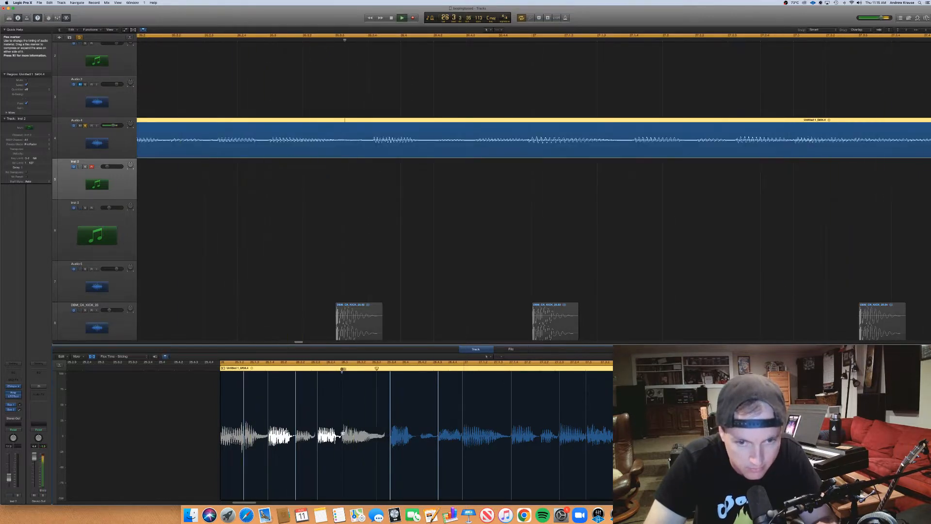
key("space")
Move the flex markers of the remaining notes in bar 26, from the end of beat 3 through beat 4, slightly earlier and play them.
left_click(390, 438)
left_click_drag(390, 438, 389, 438)
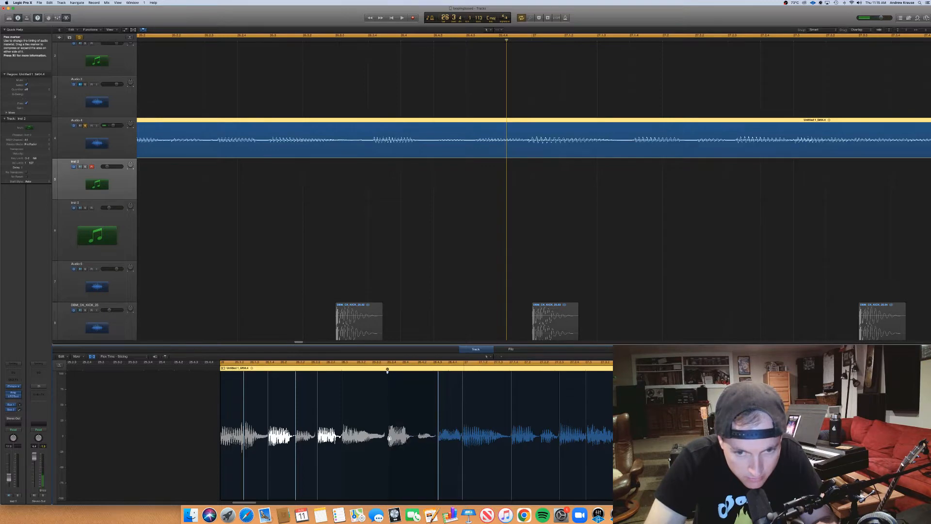
key("space")
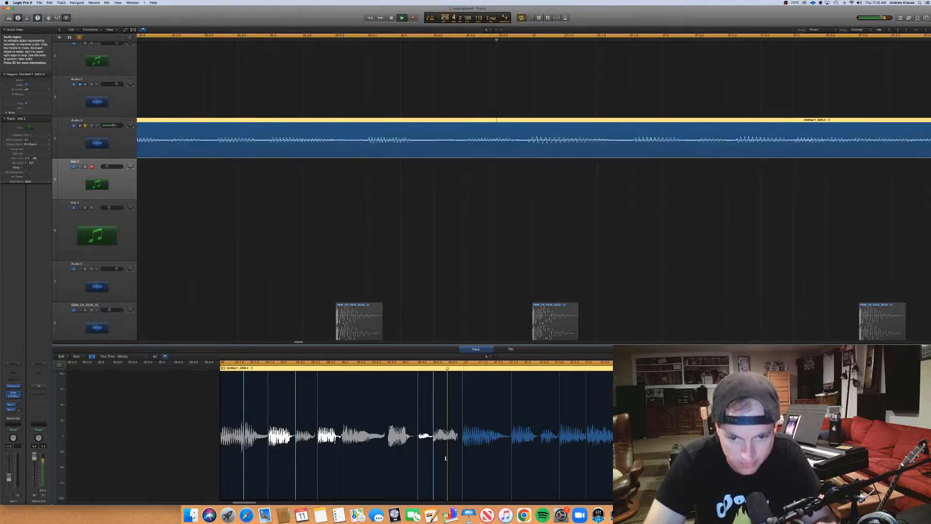
key("space")
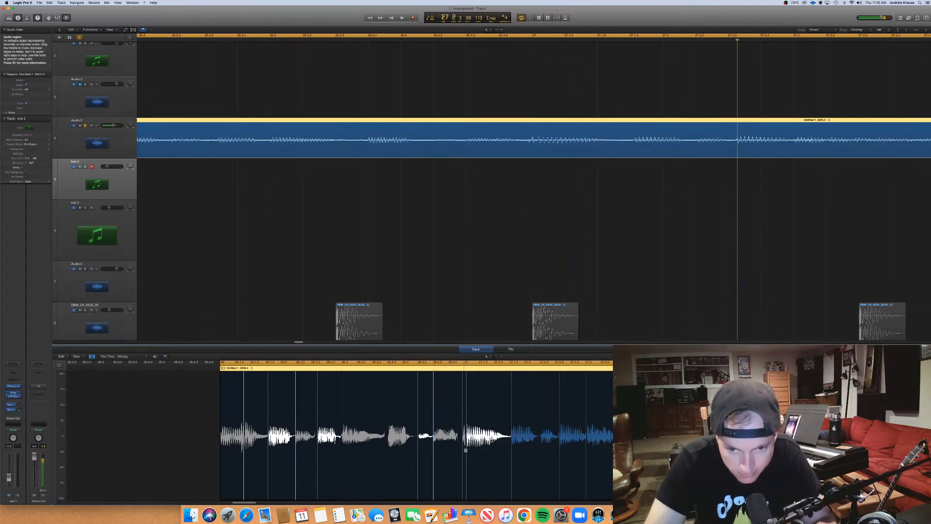
Align the flex markers of the bar 27 downbeat and the notes following it to the grid, playing the cycle between adjustments.
left_click(462, 449)
key("space")
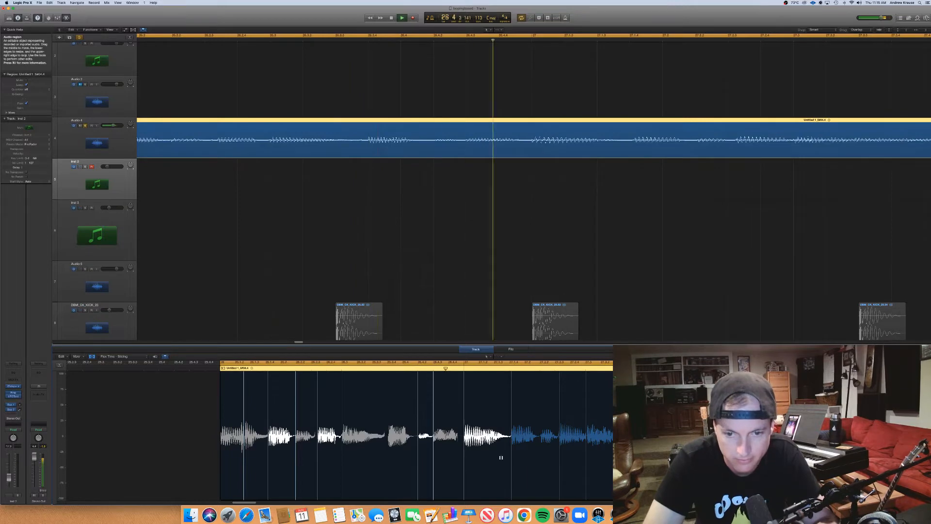
key("space")
left_click(510, 443)
key("space")
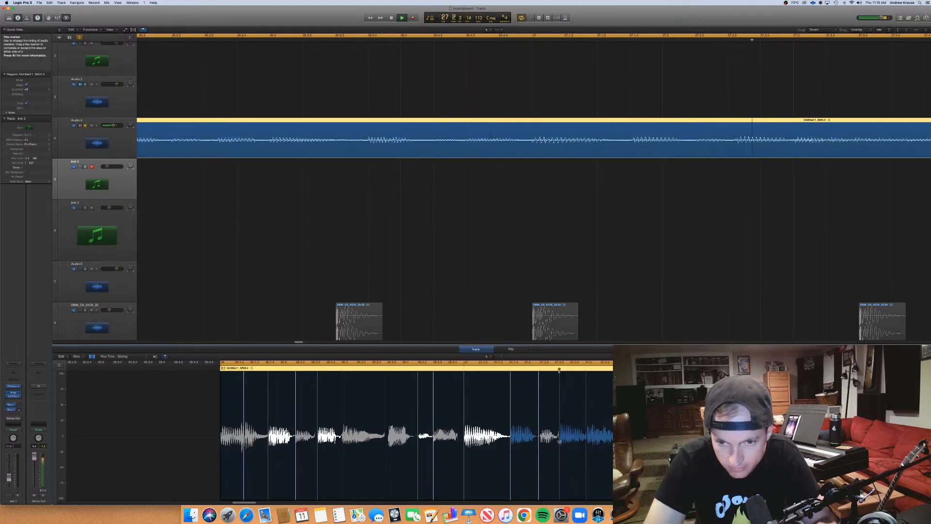
key("space")
key("space")
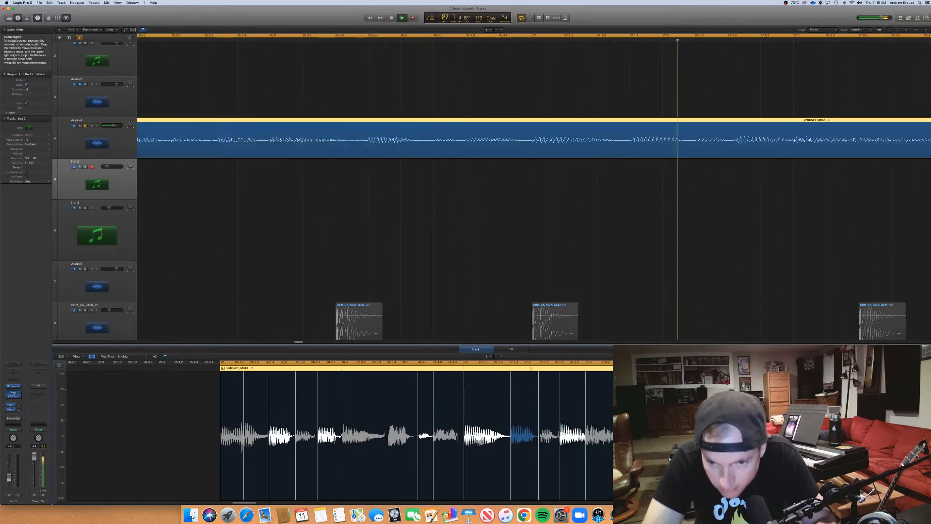
Pull the off-beat notes around beat 2 of bars 26 and 27 slightly earlier with flex markers while replaying the cycle.
key("space")
key("space")
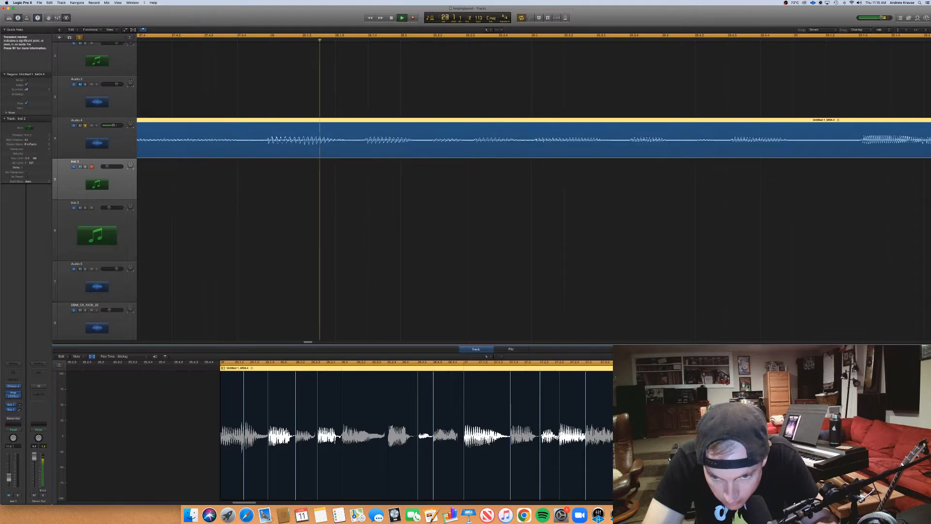
key("space")
key("space")
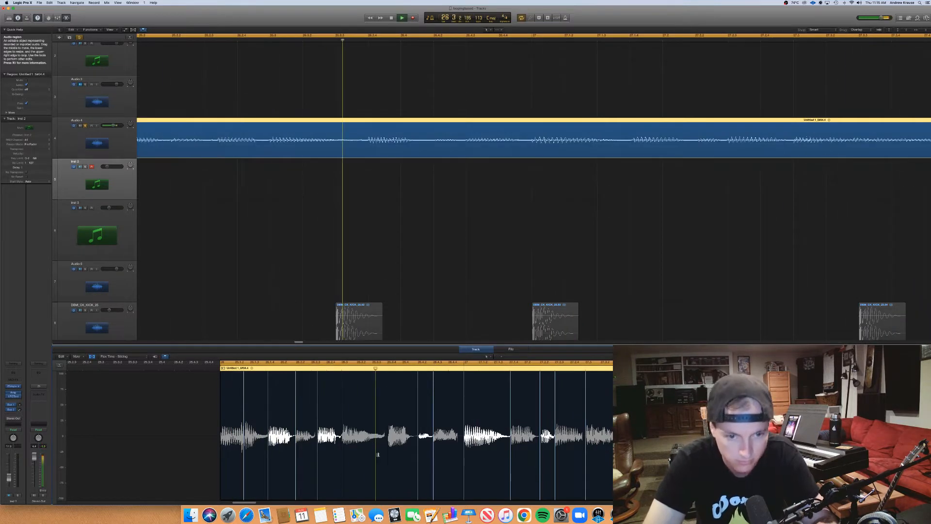
key("space")
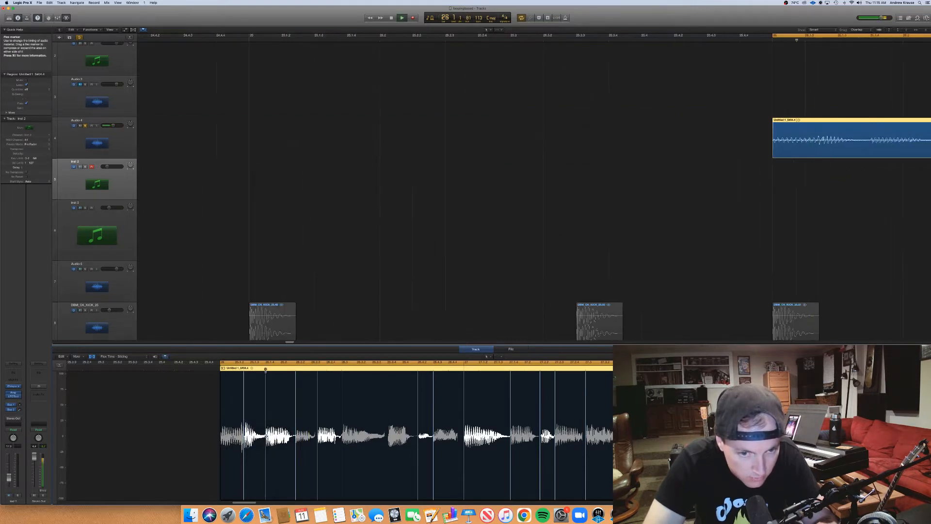
key("space")
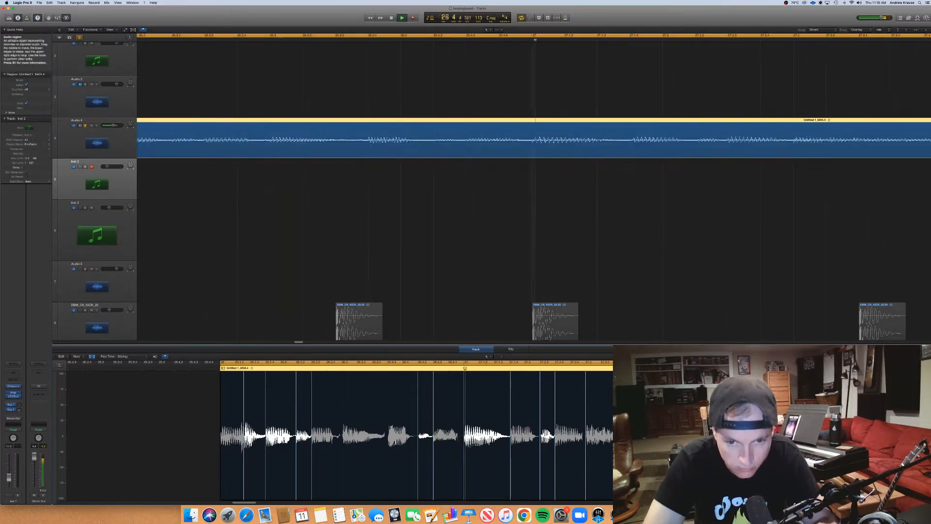
key("space")
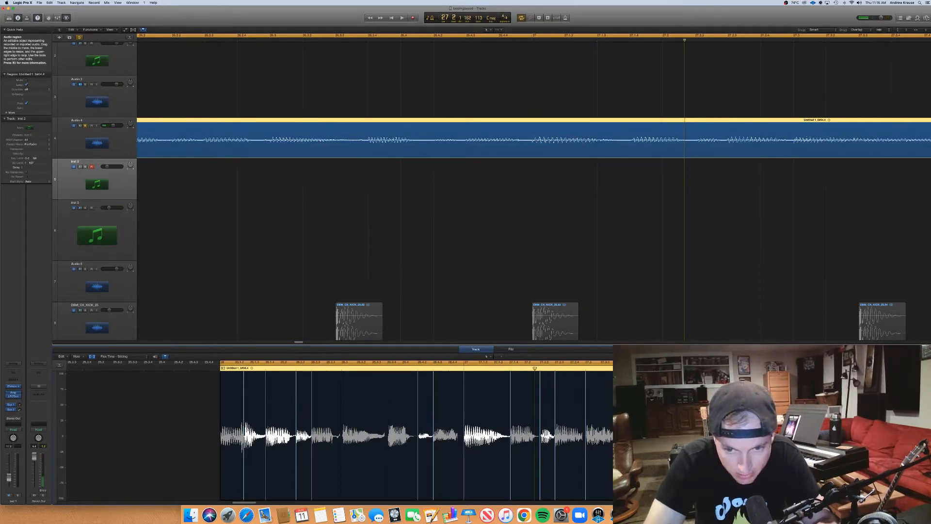
Nudge the flex marker of the note just before beat 2 of bar 27 slightly earlier and play the cycle.
left_click(509, 433)
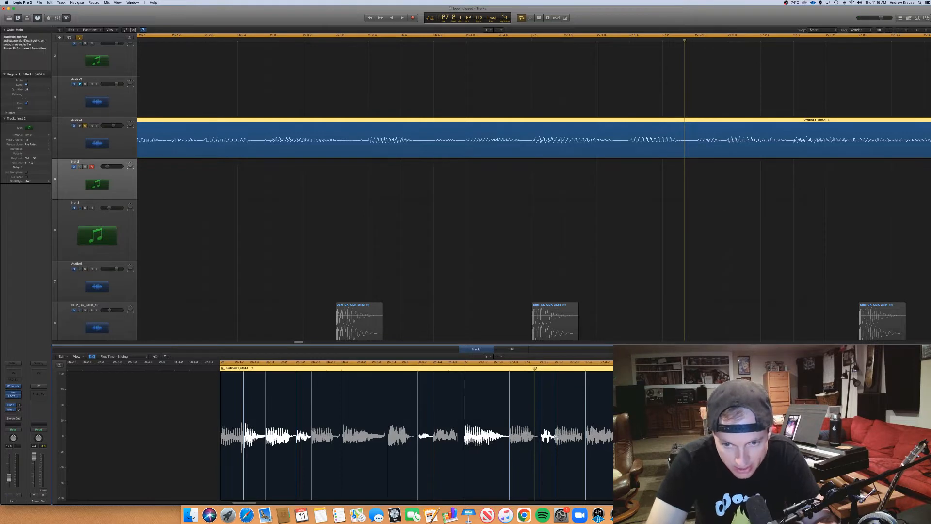
key("space")
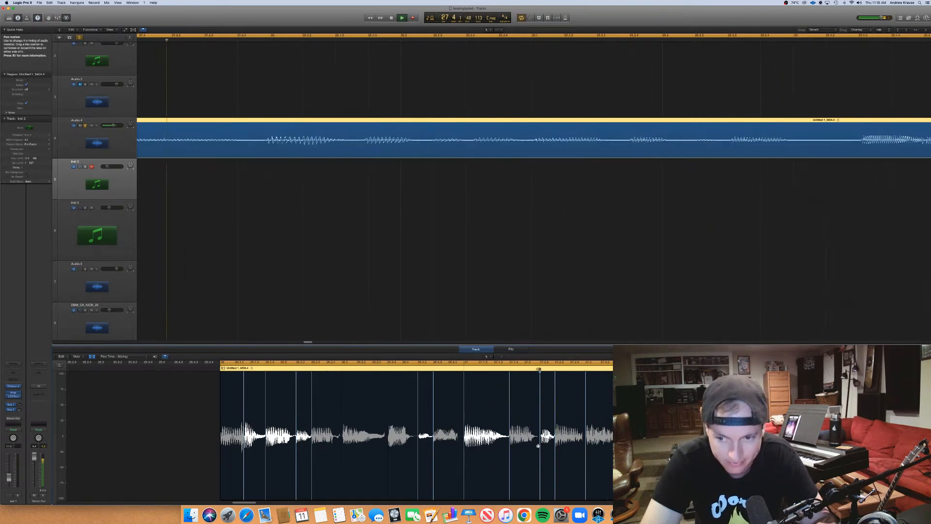
key("space")
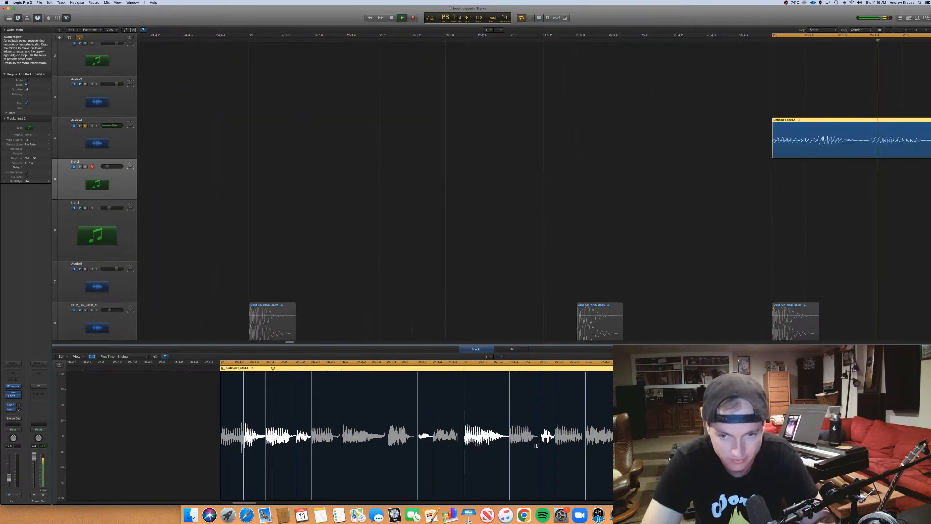
key("space")
Deselect the Audio 4 region and turn off the Flex display in the audio editor.
left_click(290, 272)
key("super+Left")
key("super+Left")
key("super+Left")
key("super+Left")
key("super+Left")
scroll(323, 299, "down", 1)
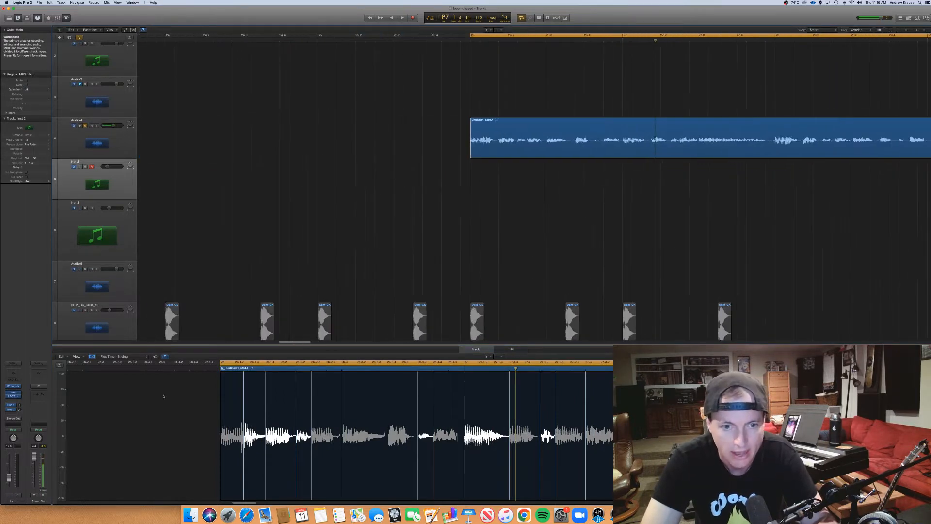
left_click(92, 357)
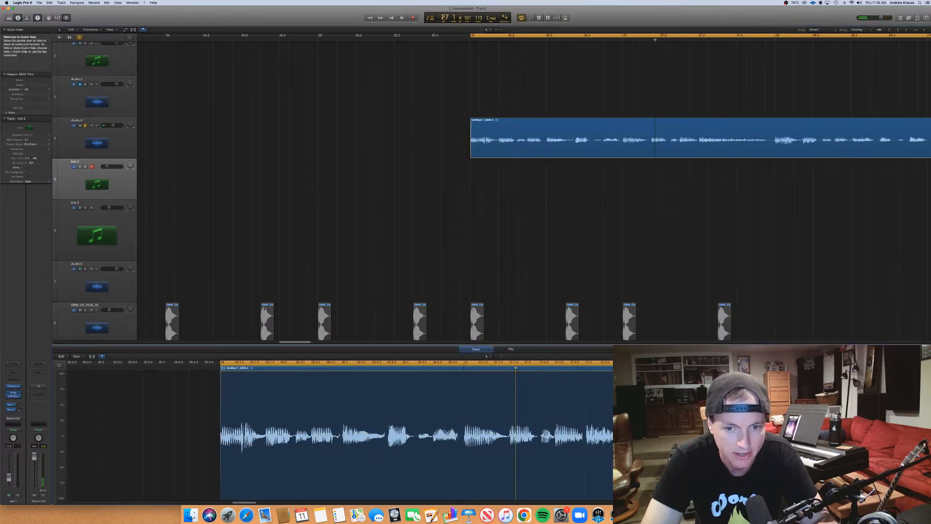
Split the Audio 4 region at bar 27 and play the cycle.
scroll(415, 236, "right", 3)
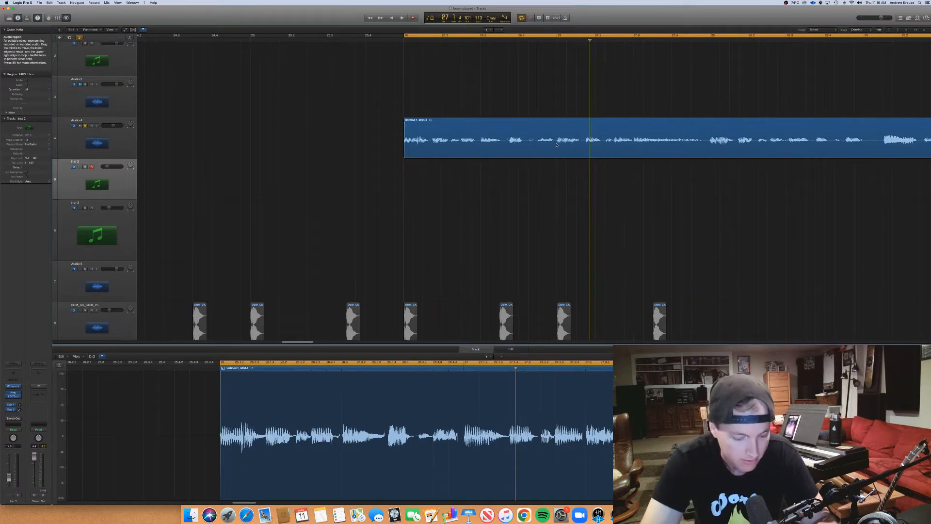
left_click(558, 139)
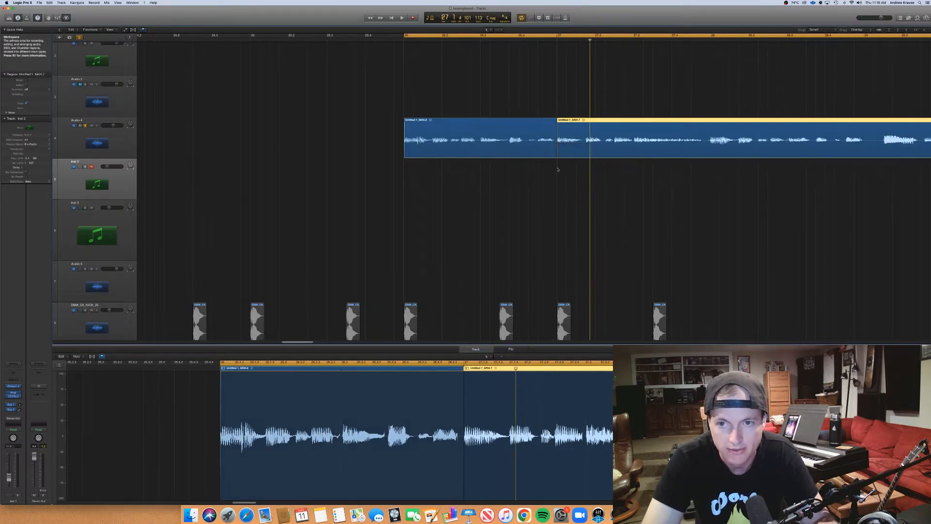
key("super+Left")
key("space")
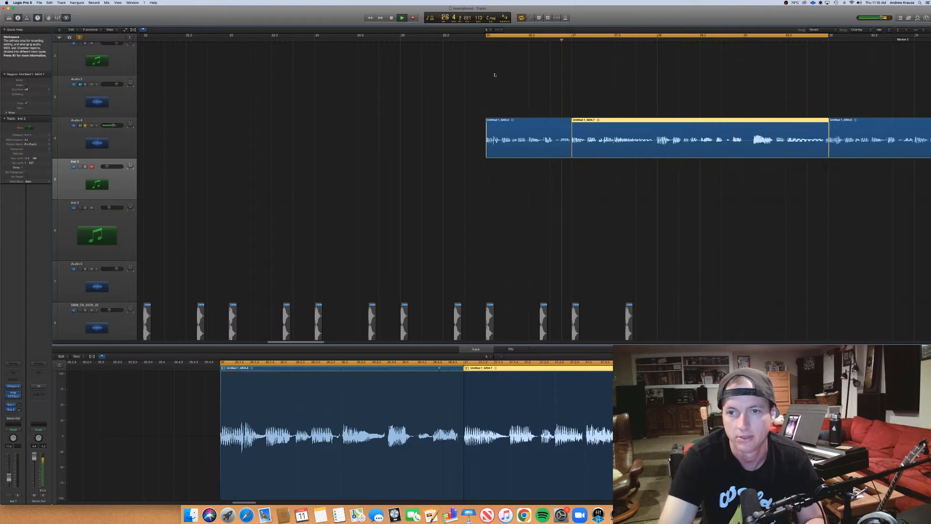
Split the Audio 4 region at bar 28 instead of bar 27 and delete the piece between bars 28 and 30.
key("super+z")
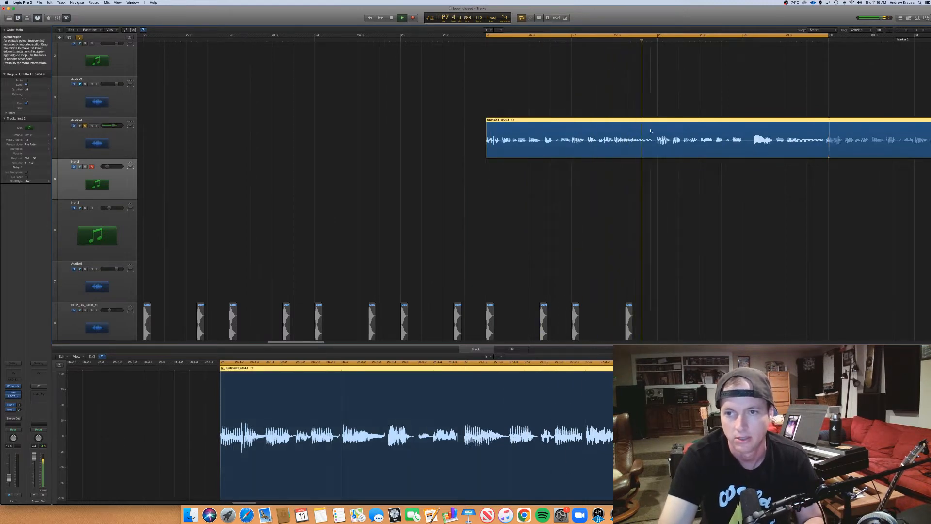
double_click(655, 145)
key("space")
left_click_drag(677, 182, 707, 141)
key("Delete")
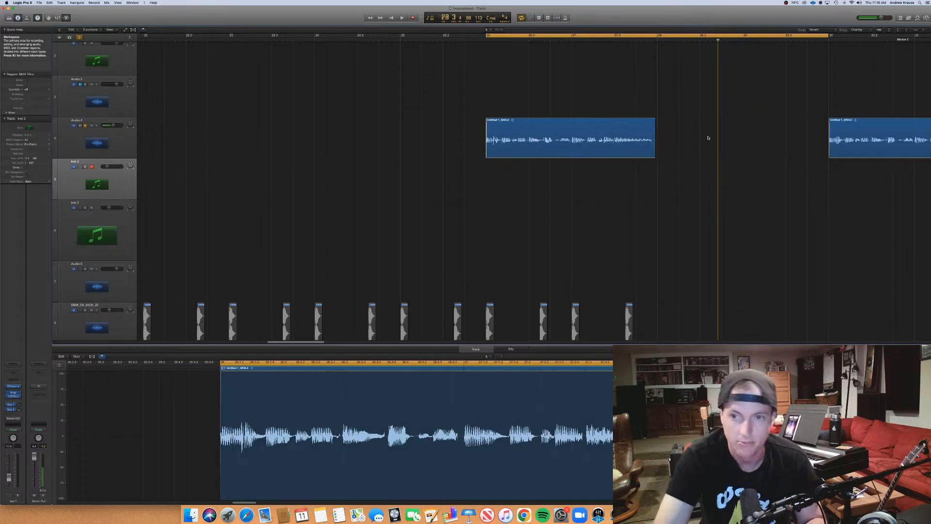
Copy the two-bar Audio 4 region from bar 26 to bar 28 and add a short fade-out to the end of both regions.
left_click_drag(587, 148, 758, 150)
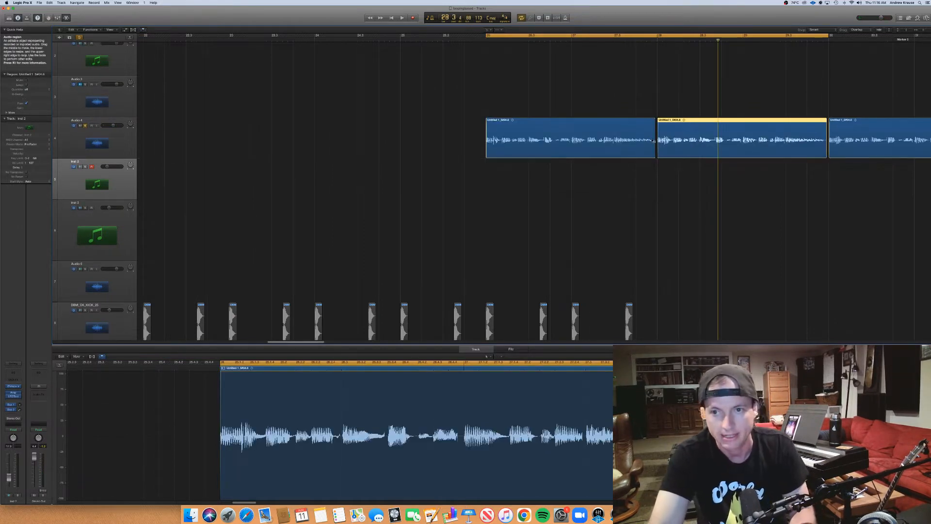
left_click(651, 139)
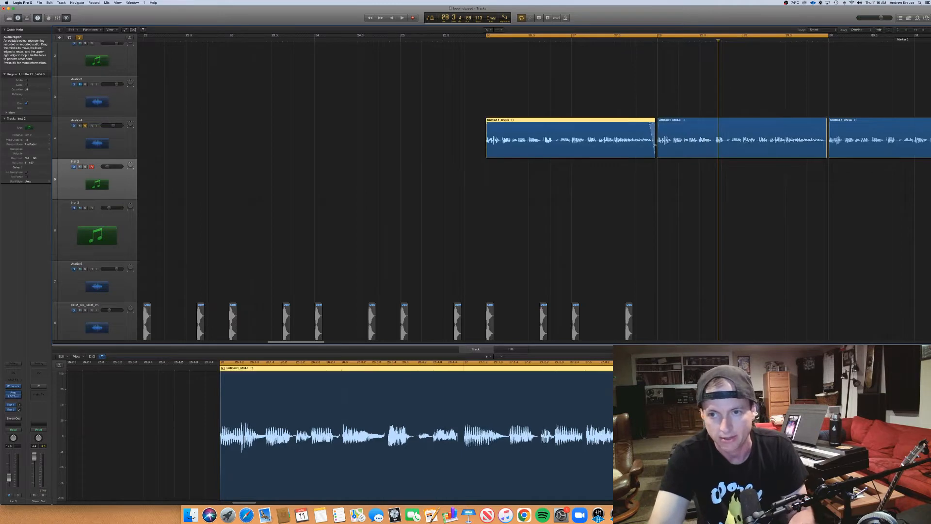
left_click(658, 144)
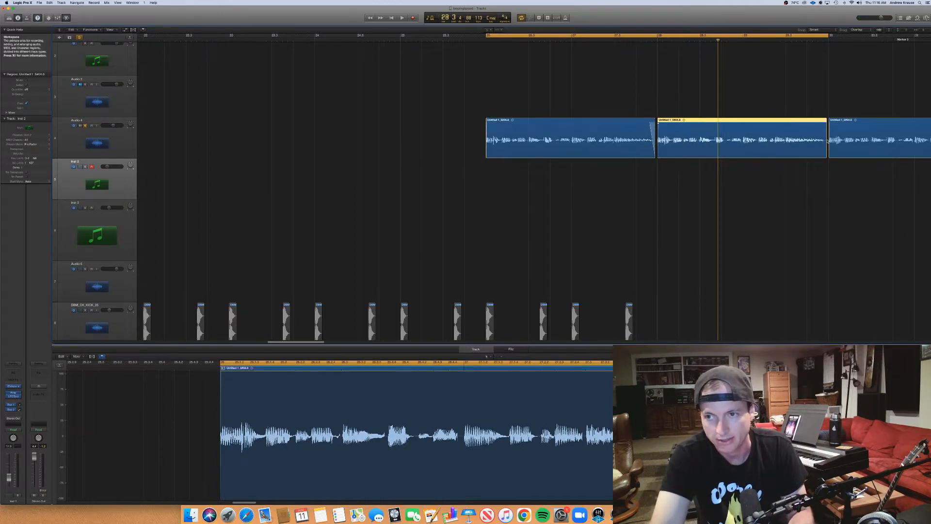
left_click(712, 200)
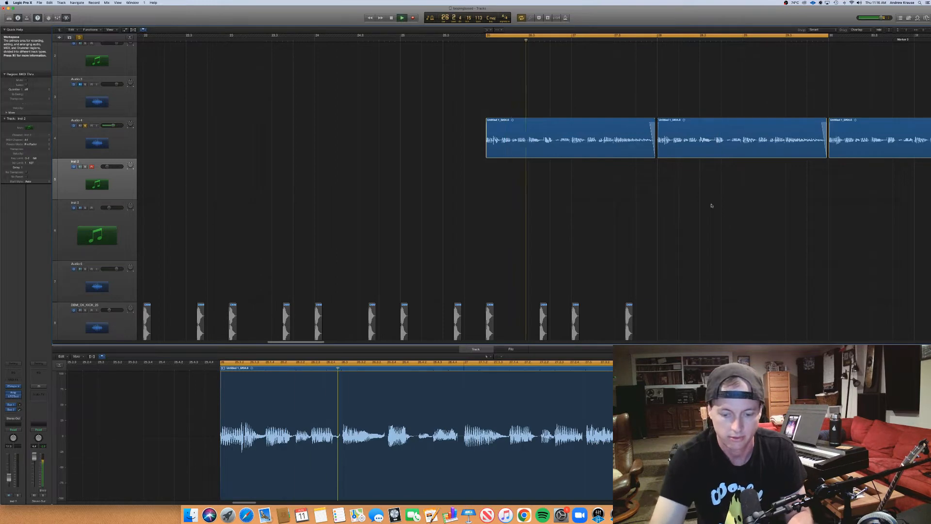
Play the cycle to check the transition between the two Audio 4 regions at bar 28.
key("space")
key("space")
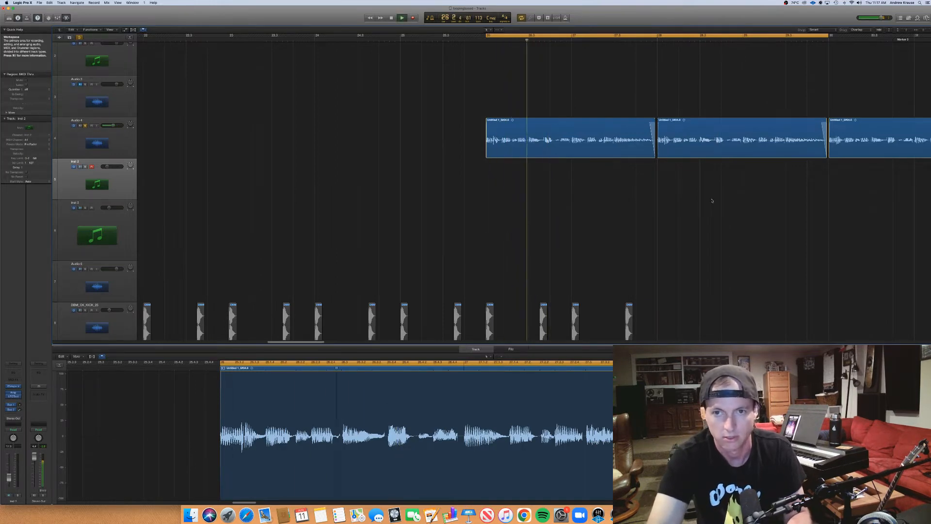
key("space")
key("space")
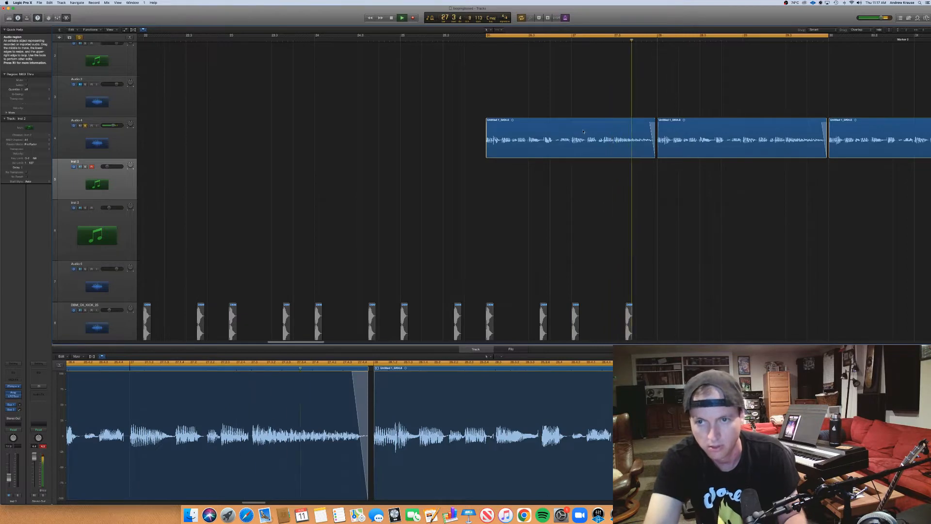
Show the whole arrangement with all tracks at reduced height and play it from bar 2.
key("super+Left")
key("super+Left")
key("super+Left")
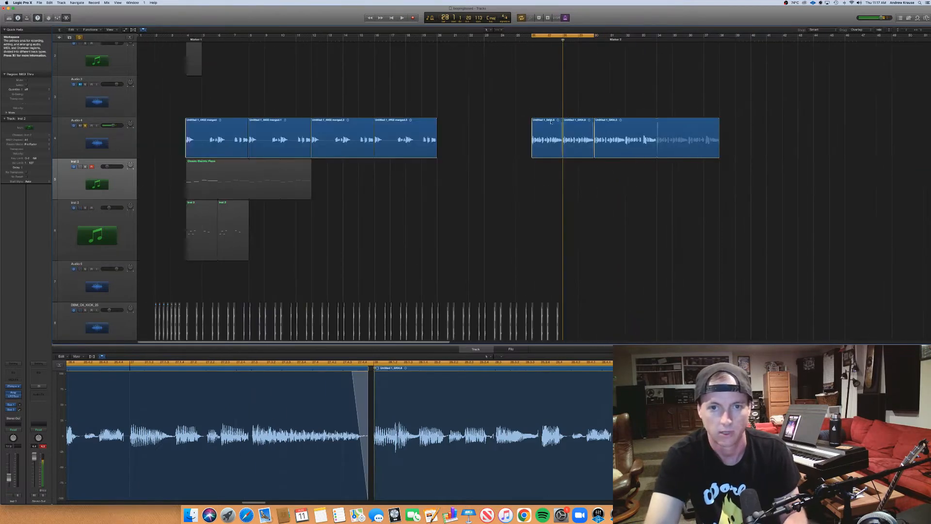
key("super+Left")
key("super+Left")
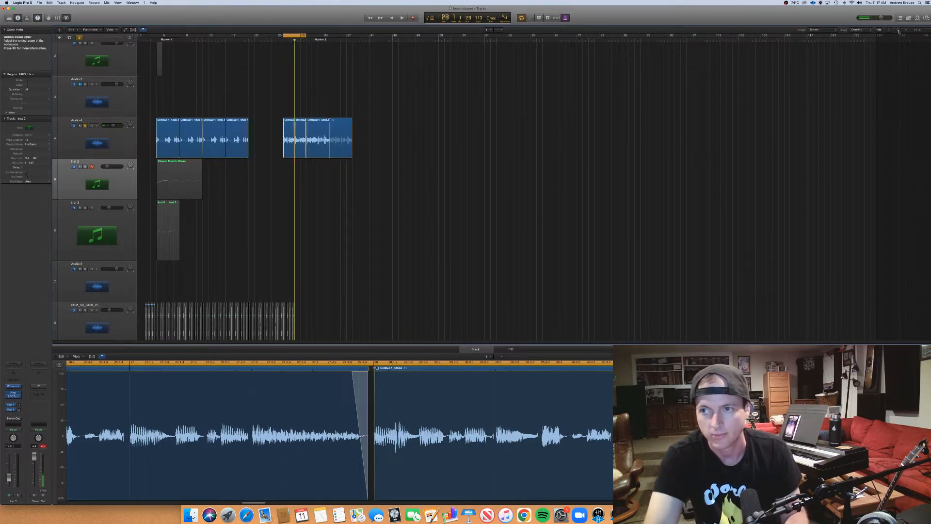
left_click_drag(907, 30, 903, 31)
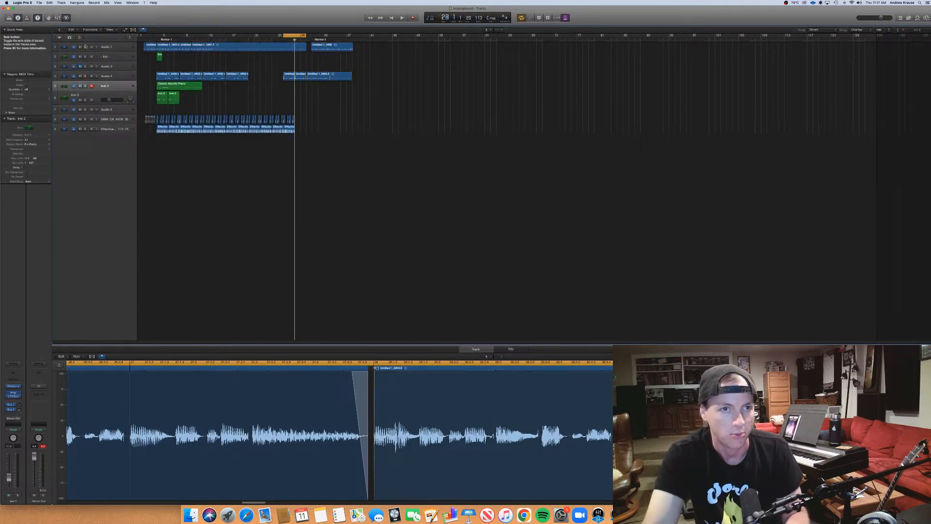
key("super+Right")
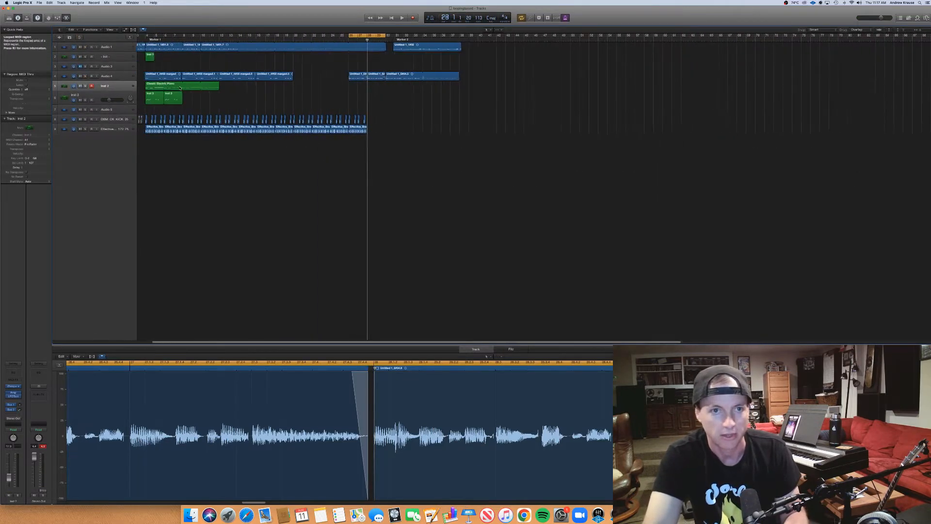
scroll(180, 88, "left", 3)
left_click(147, 37)
key("space")
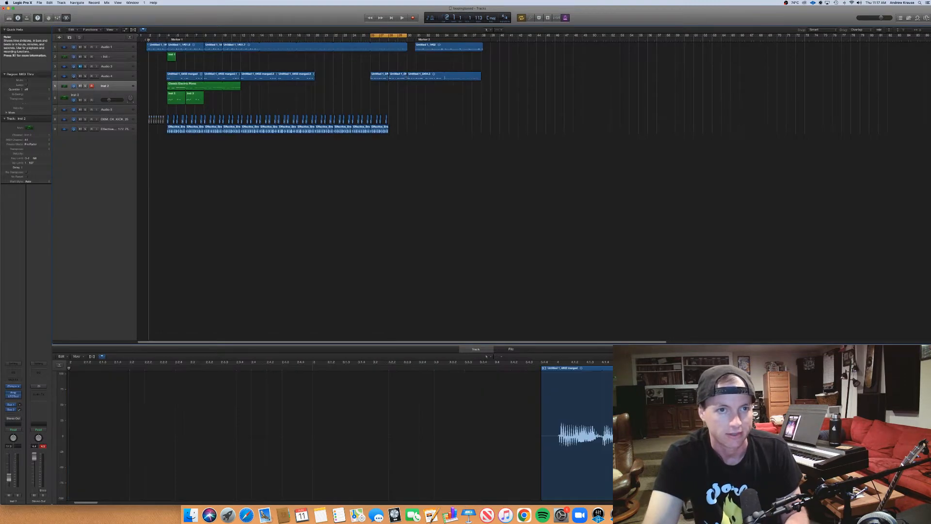
key("super+Right")
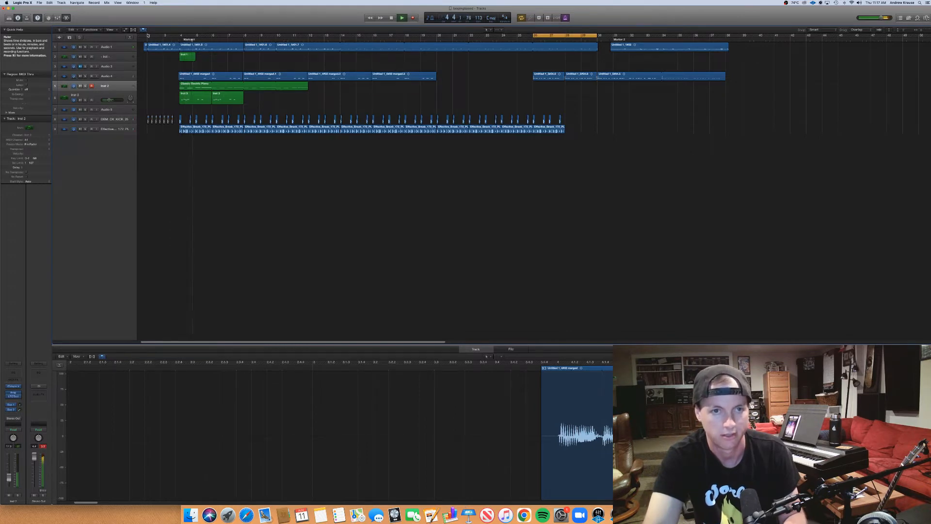
key("space")
Move all regions on every track six bars later to make room for an intro.
scroll(265, 109, "down", 5)
left_click_drag(373, 155, 198, 51)
left_click(170, 62)
scroll(168, 63, "up", 5)
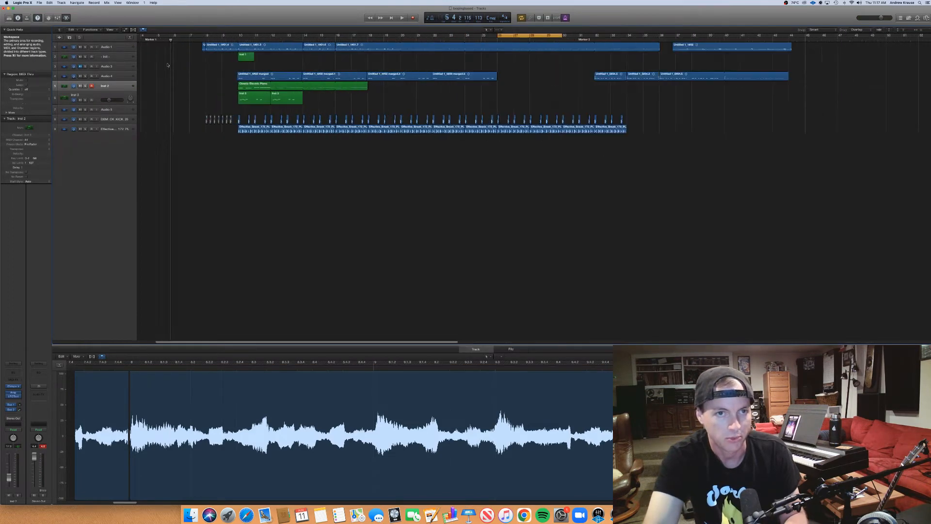
Copy the two-bar Audio 1 region at bar 8 to bars 1, 3 and 5, and move the original to bar 7.
scroll(168, 66, "left", 3)
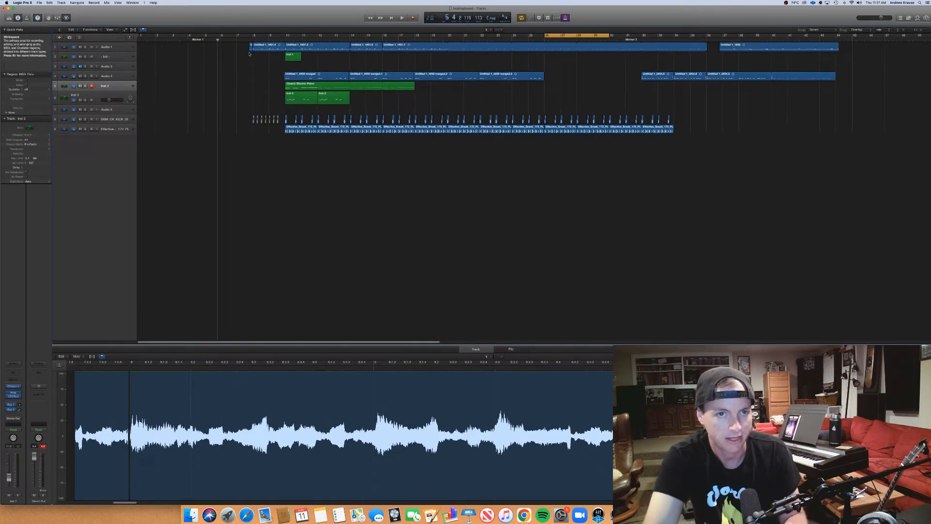
left_click(265, 50)
left_click_drag(254, 49, 186, 52)
left_click_drag(185, 52, 216, 52)
left_click(265, 45, "shift")
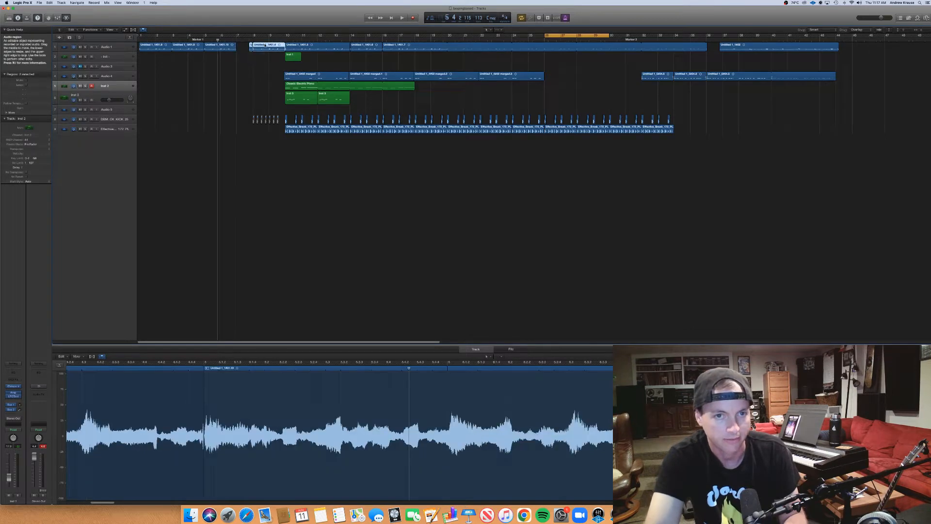
left_click_drag(225, 49, 257, 52)
Move all regions after the four Audio 1 intro regions one bar earlier so the main section starts at bar 9.
key("super+Left")
key("super+Left")
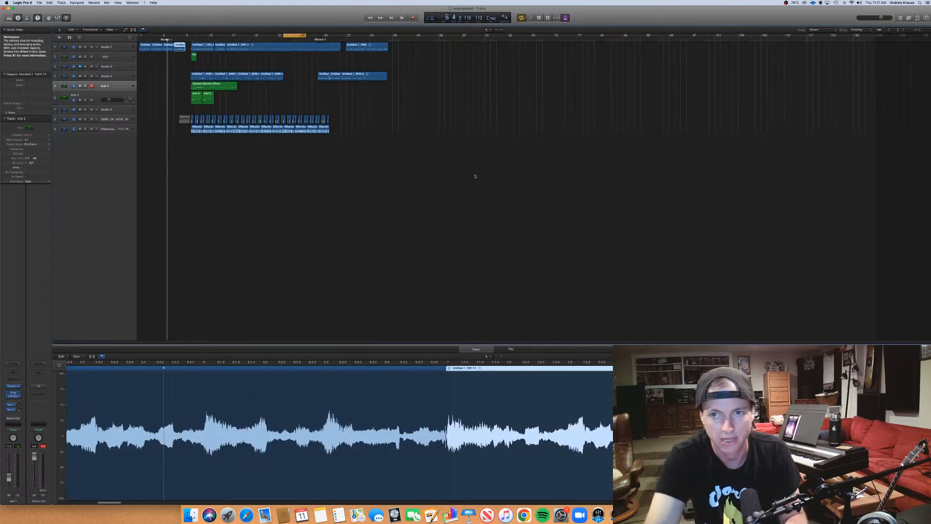
left_click_drag(428, 134, 187, 46)
scroll(164, 68, "up", 3)
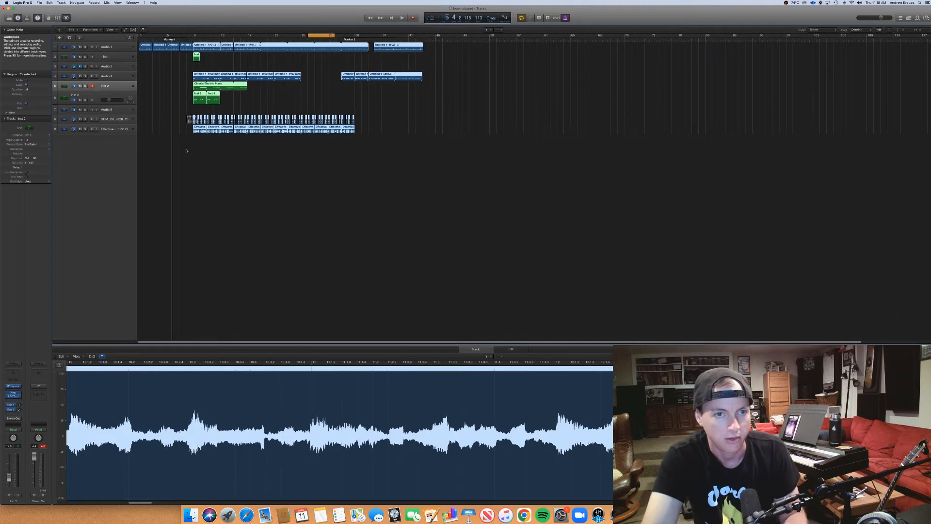
left_click(188, 149)
Create an empty duplicate of the Audio 1 track and another of the Effective Break drum loop track.
left_click(99, 131)
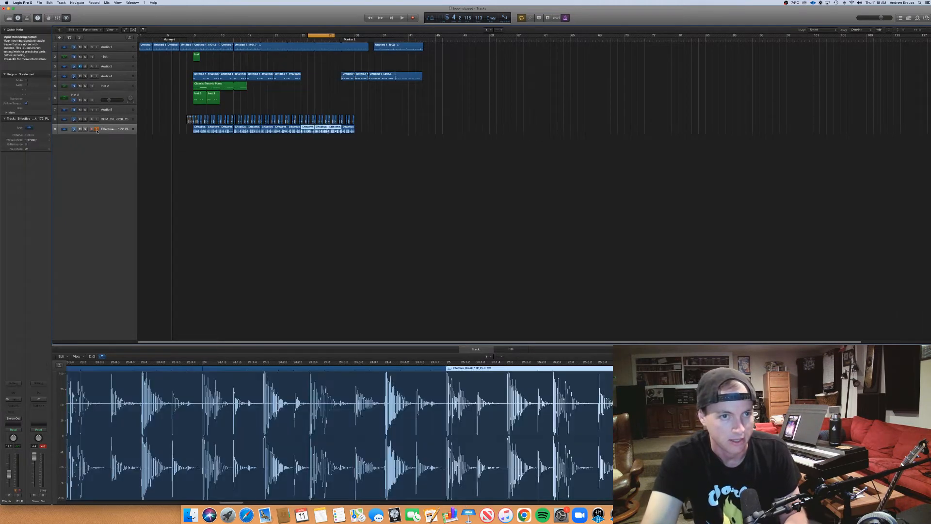
left_click(111, 46)
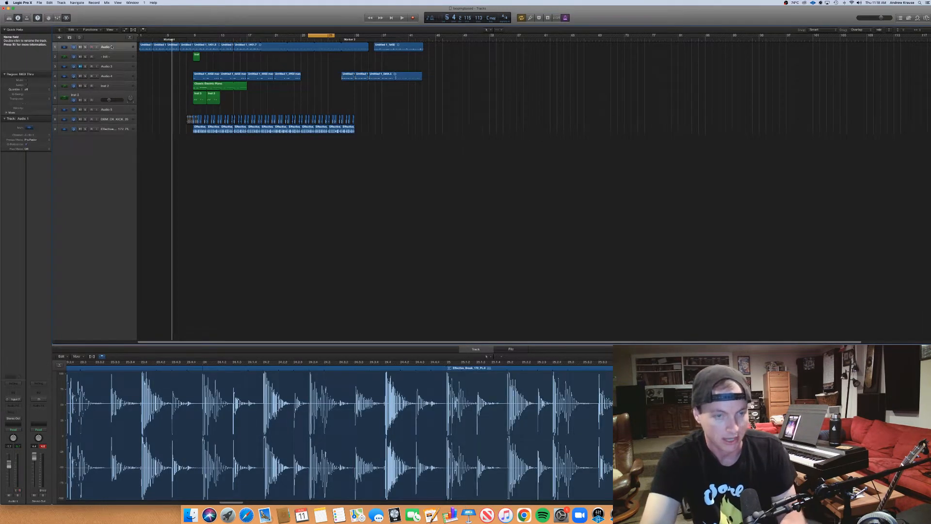
key("super+d")
left_click(119, 143)
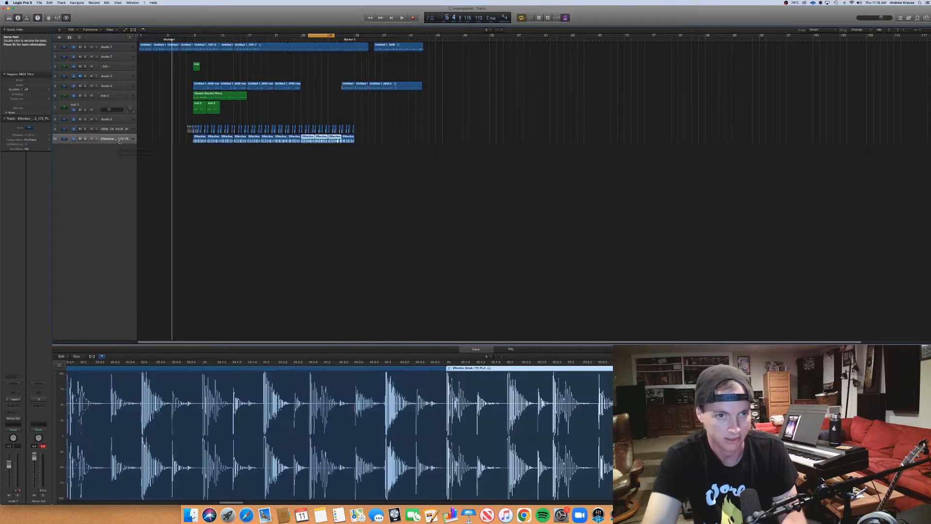
key("super+d")
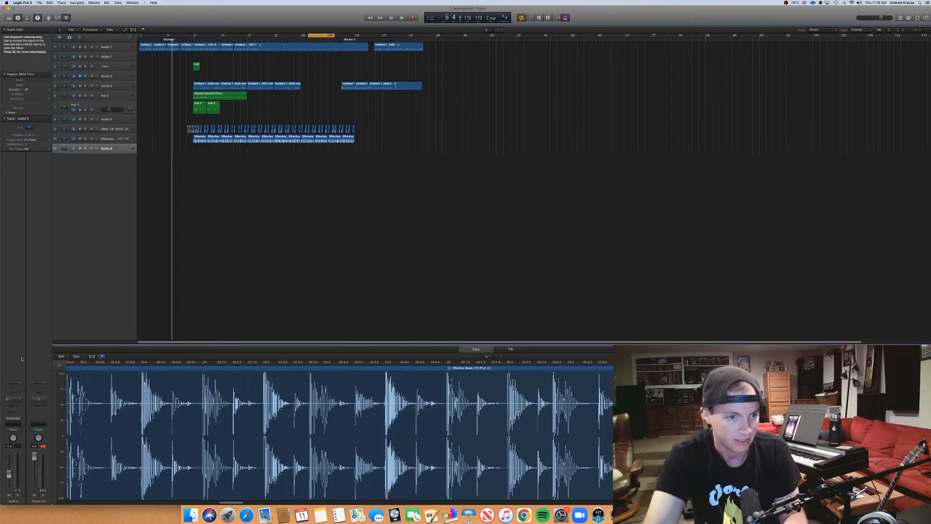
Add a Channel EQ to the duplicated drum loop track and filter out its highs and lows, leaving only a narrow midrange band.
double_click(11, 395)
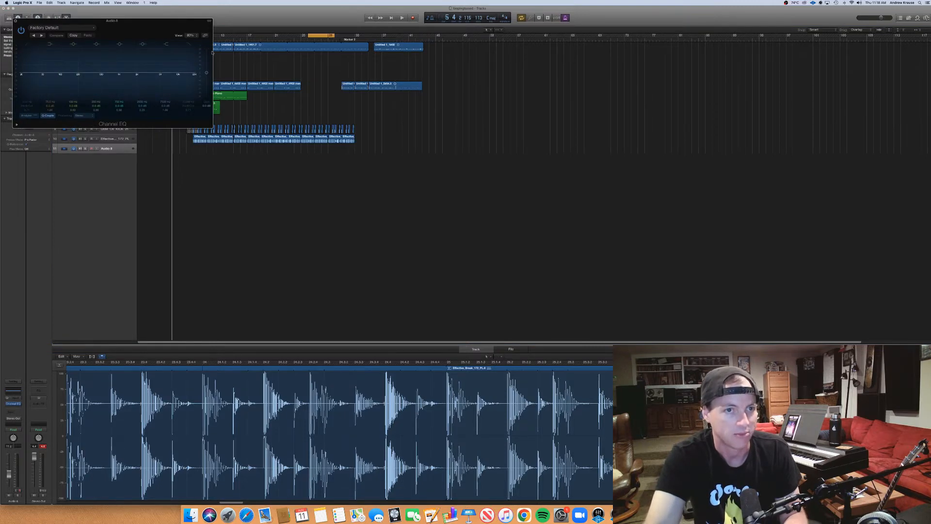
left_click_drag(188, 103, 188, 121)
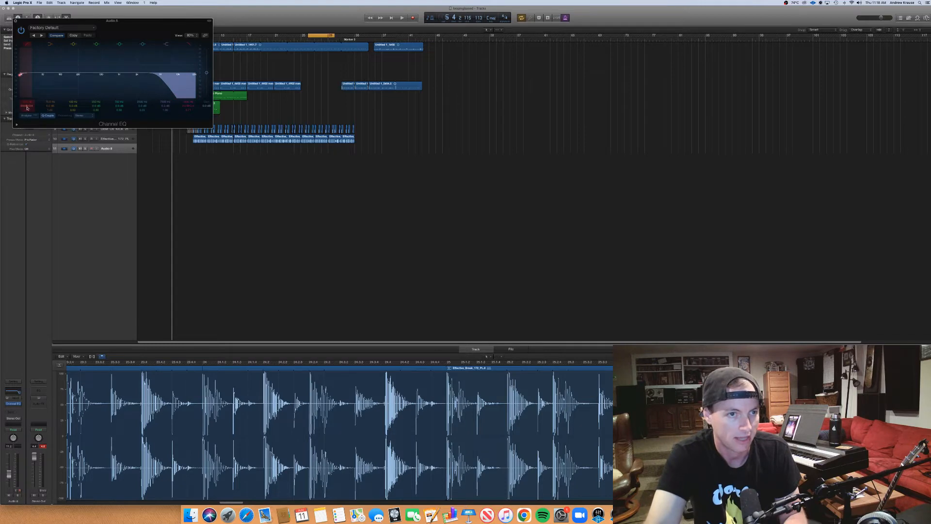
left_click_drag(29, 105, 29, 78)
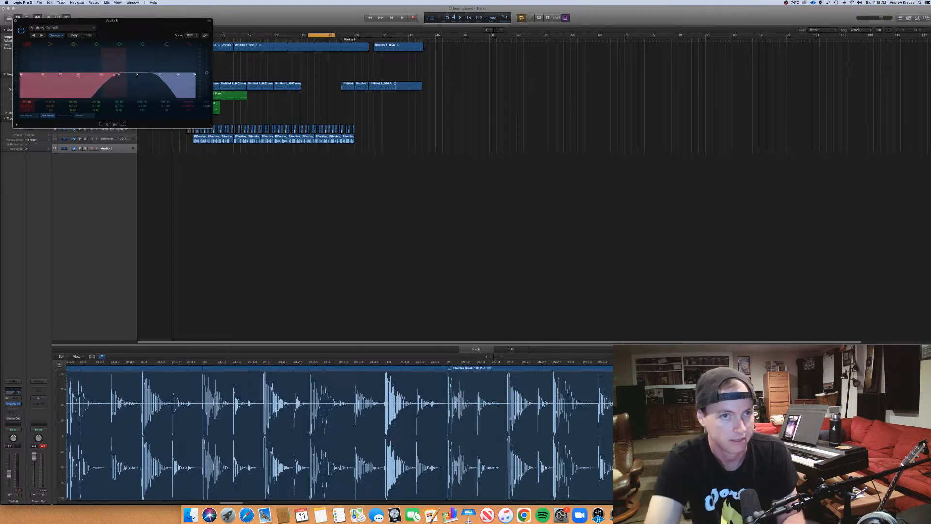
left_click(15, 21)
Place a copy of the Effective Break loop on the filtered drum track so it plays from bar 3 to bar 9.
mouse_move(199, 140)
left_mouse_down()
mouse_move(148, 151)
mouse_move(203, 149)
mouse_move(192, 149)
left_mouse_up()
left_click(154, 162)
left_click(141, 72)
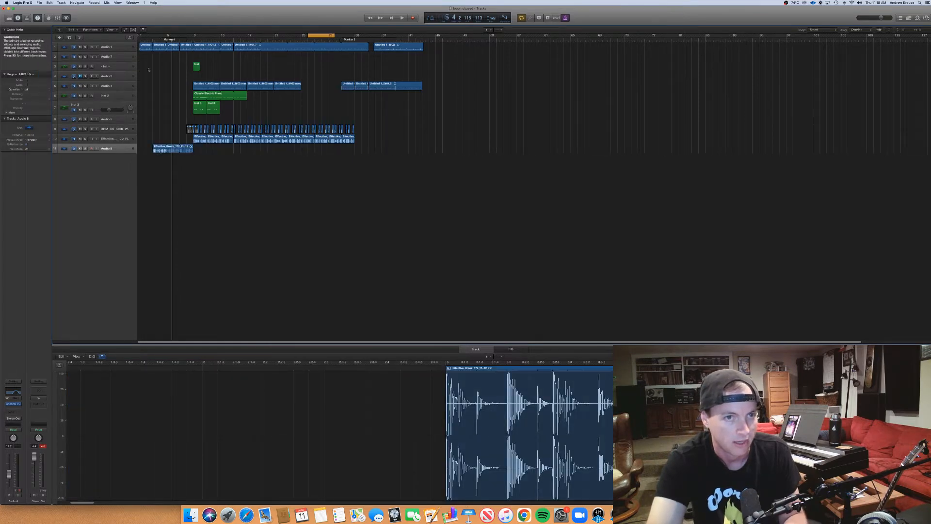
Play the intro from bar 2 to hear the filtered drum loop with the Audio 1 regions.
left_click_drag(186, 51, 193, 52)
key("space")
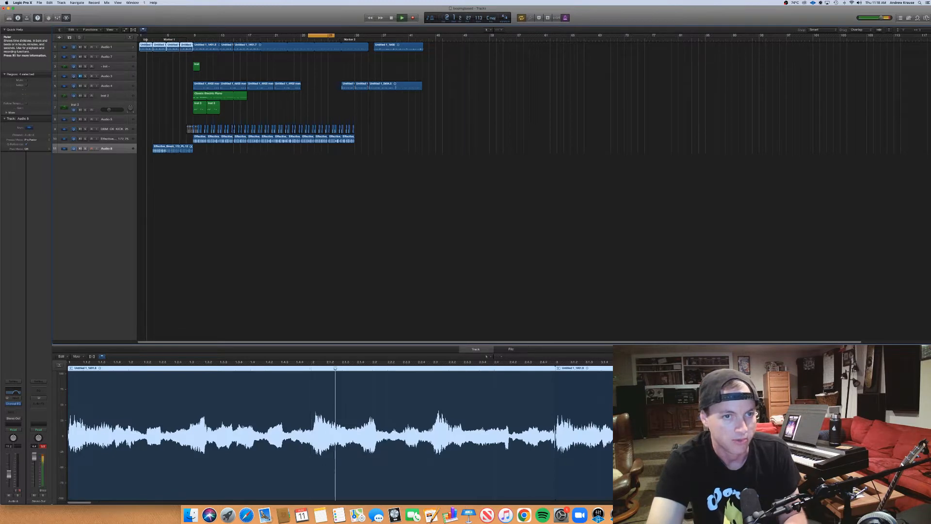
left_click(179, 118)
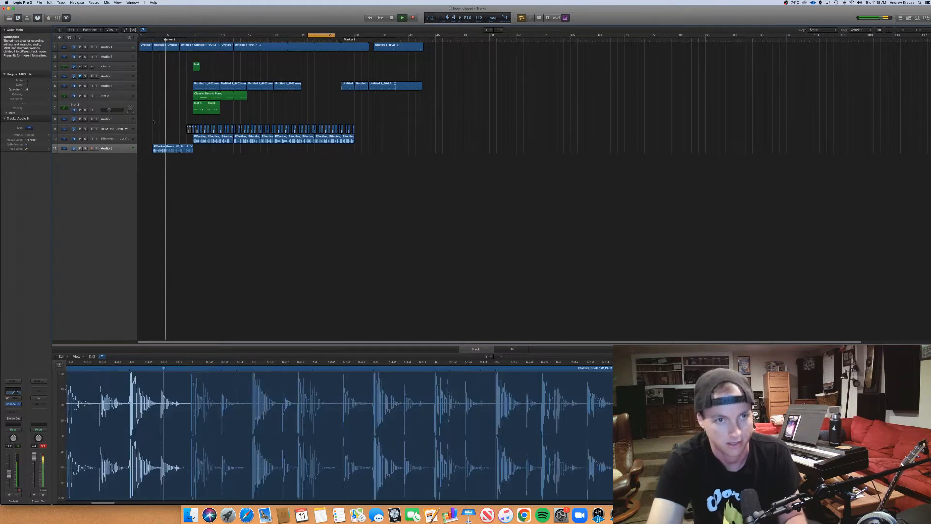
key("space")
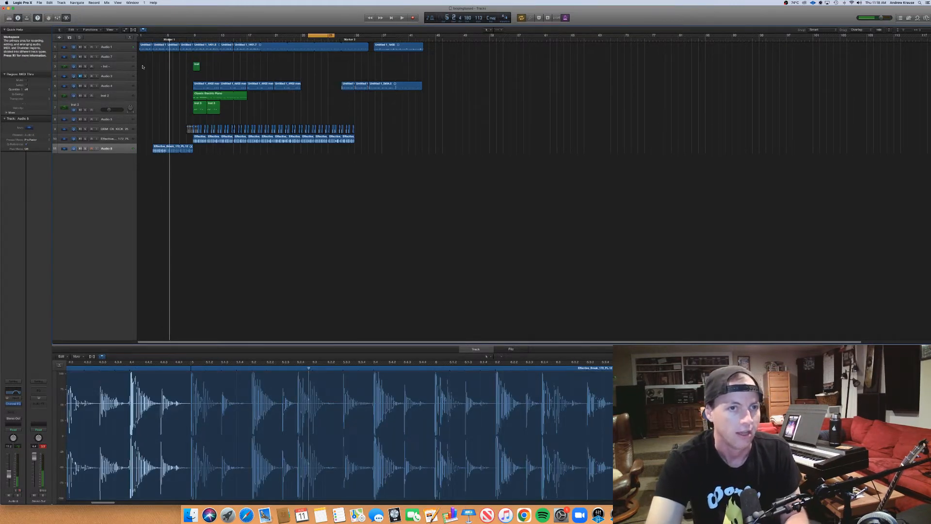
Move the four Audio 1 intro regions to the Audio 7 track and add a Channel EQ to that track.
left_click_drag(186, 50, 187, 58)
left_click(120, 58)
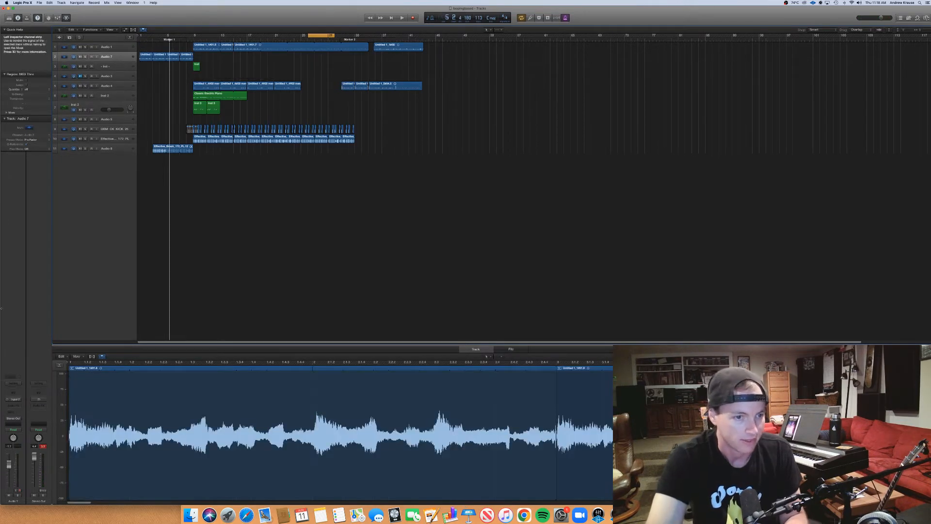
double_click(14, 399)
left_click_drag(180, 42, 183, 135)
left_click(123, 45)
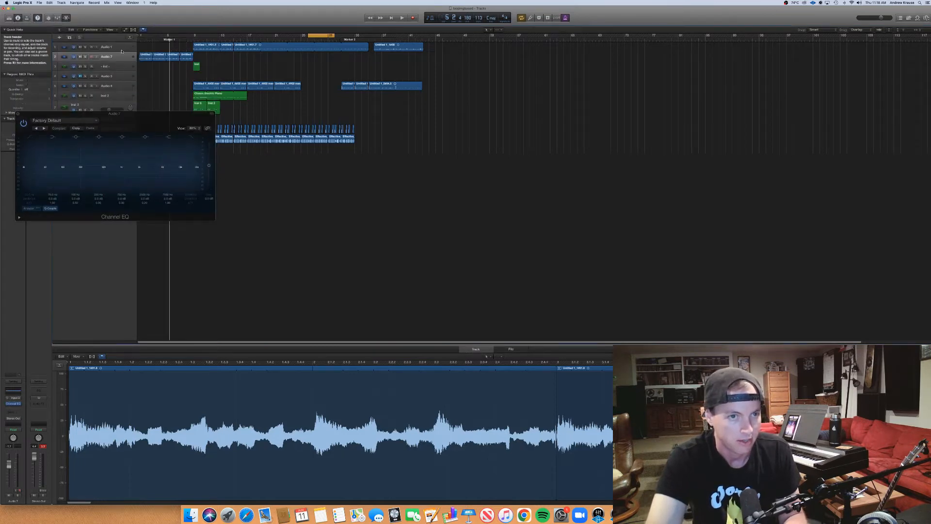
left_click(120, 57)
left_click_drag(112, 114, 267, 39)
Turn on the high-cut and low-cut bands of Audio 7's Channel EQ and pull both inward to leave a midrange band.
left_click(343, 63)
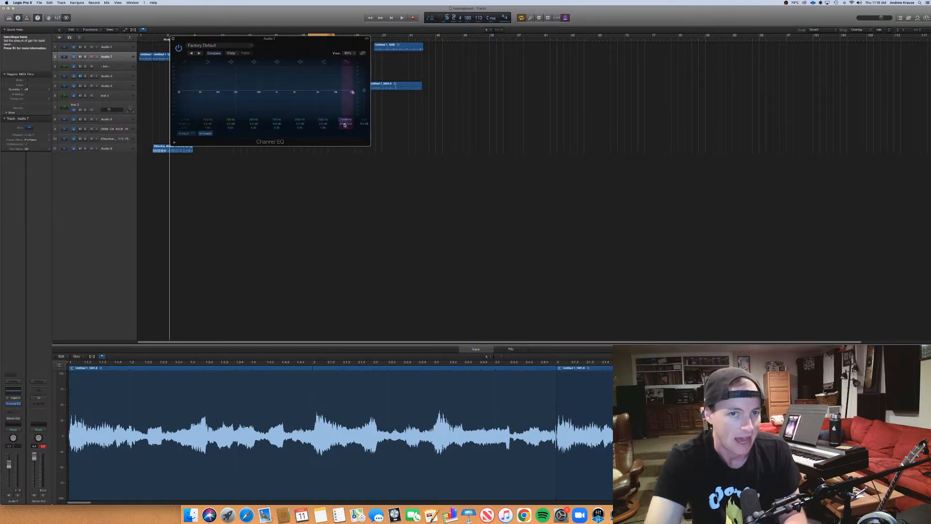
left_click_drag(336, 92, 289, 92)
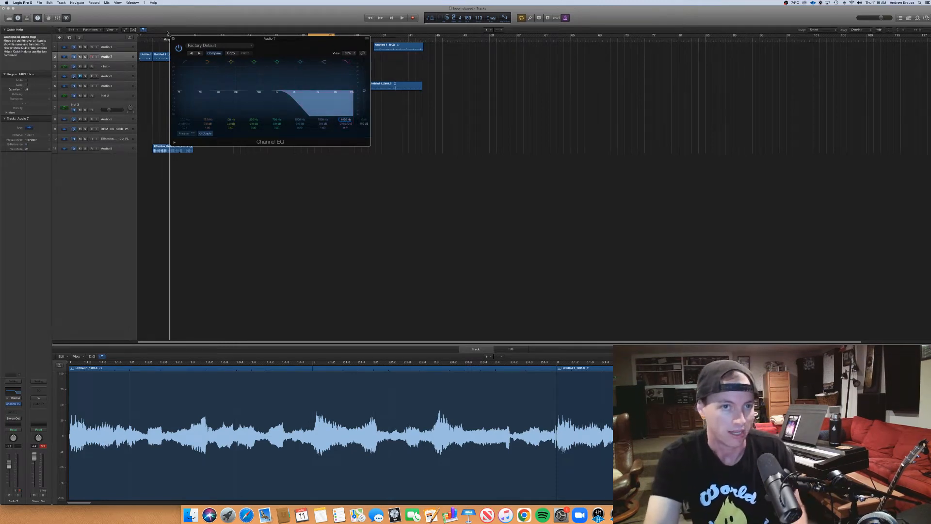
left_click(184, 61)
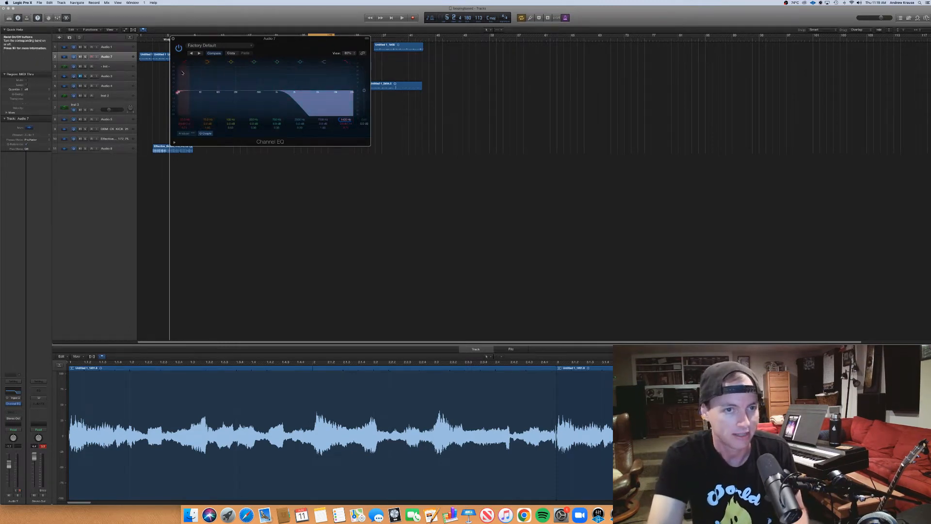
left_click_drag(179, 92, 219, 91)
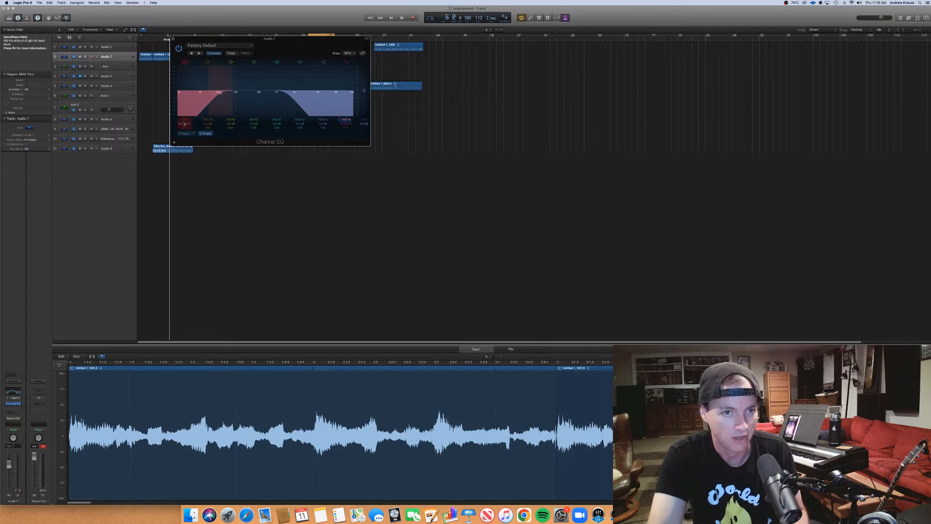
Raise and fine-tune the high-cut frequency of Audio 7's EQ while playing the intro, and close the EQ.
mouse_move(345, 120)
left_mouse_down()
mouse_move(345, 103)
mouse_move(346, 112)
left_mouse_up()
key("space")
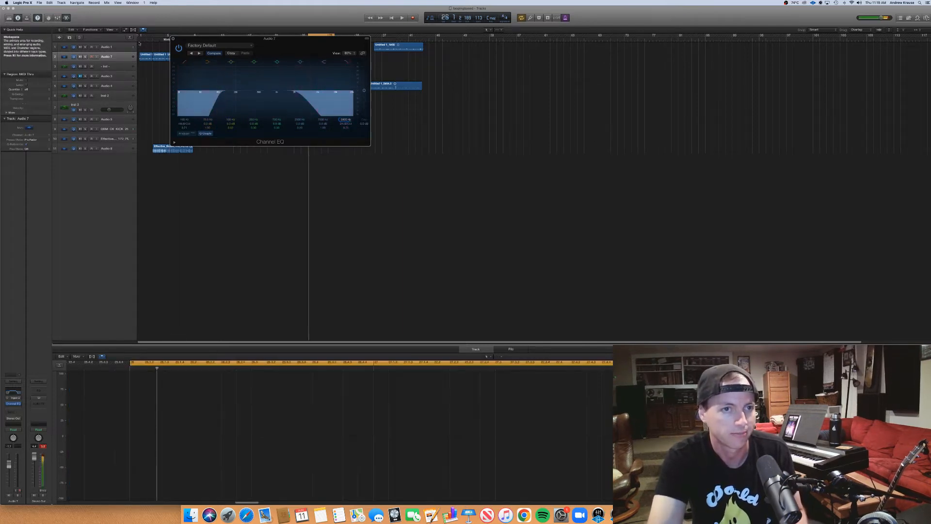
left_click(139, 40)
key("space")
left_click_drag(345, 120, 345, 118)
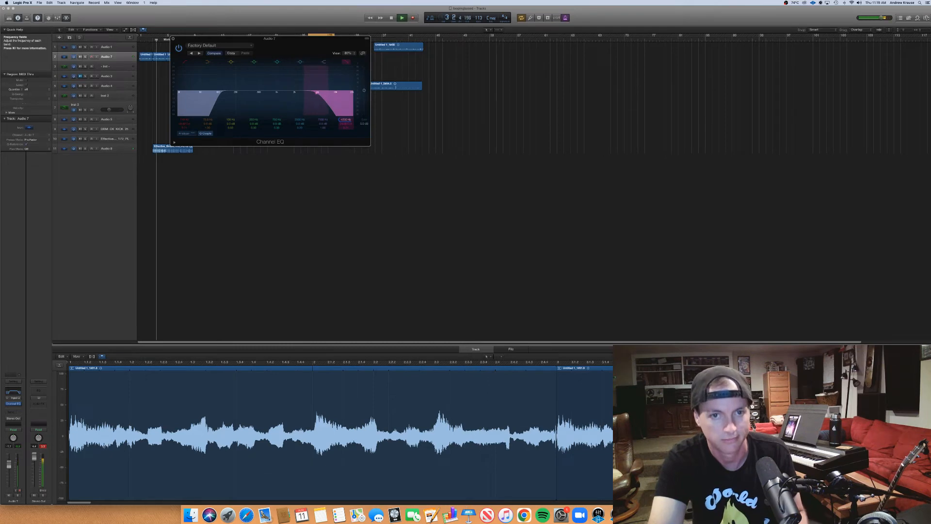
left_click_drag(345, 120, 346, 136)
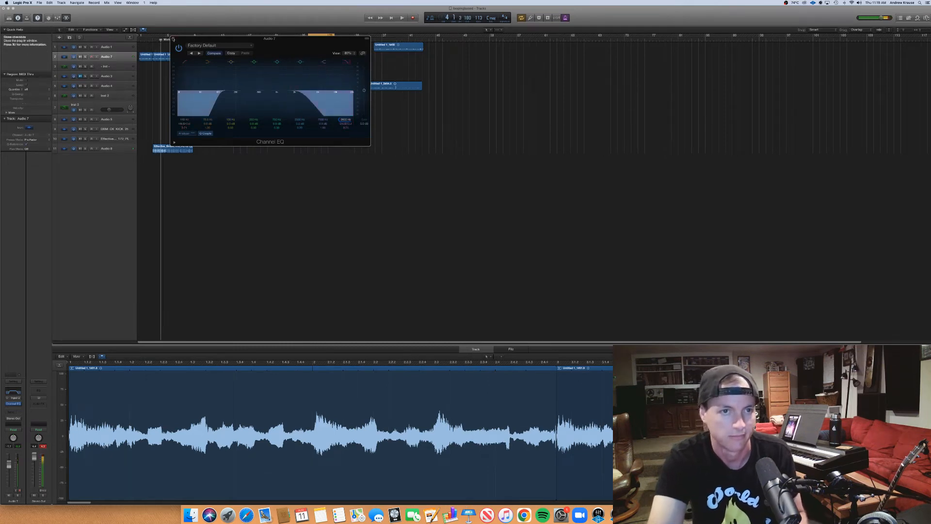
left_click(173, 39)
Draw rising High Cut Frequency automation for the Channel EQ on Audio 7 across its four intro regions.
key("a")
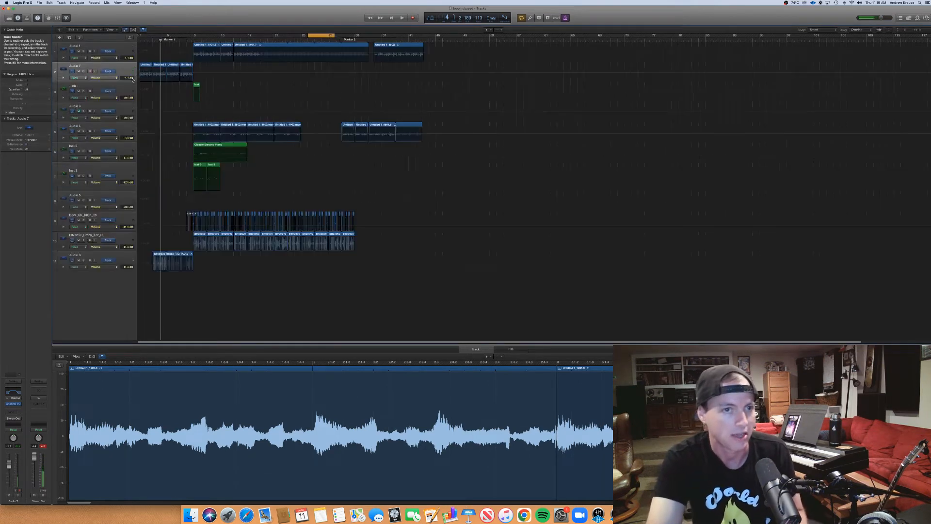
left_click(105, 82)
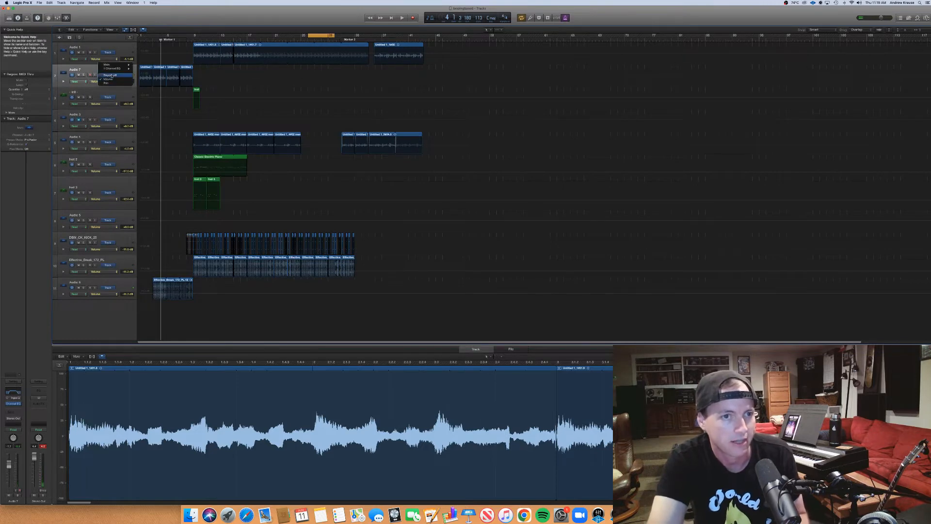
mouse_move(113, 71)
left_click(152, 69)
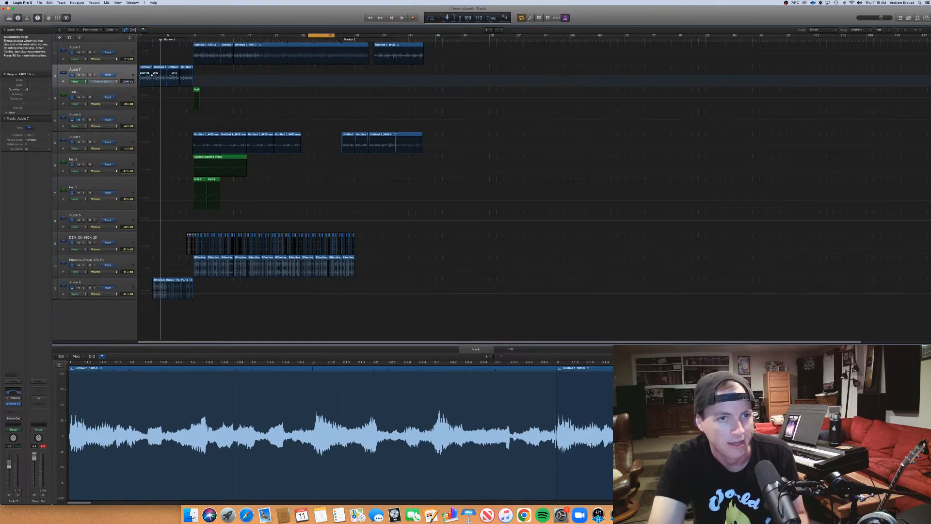
mouse_move(175, 75)
left_mouse_down()
mouse_move(147, 76)
mouse_move(162, 75)
left_mouse_up()
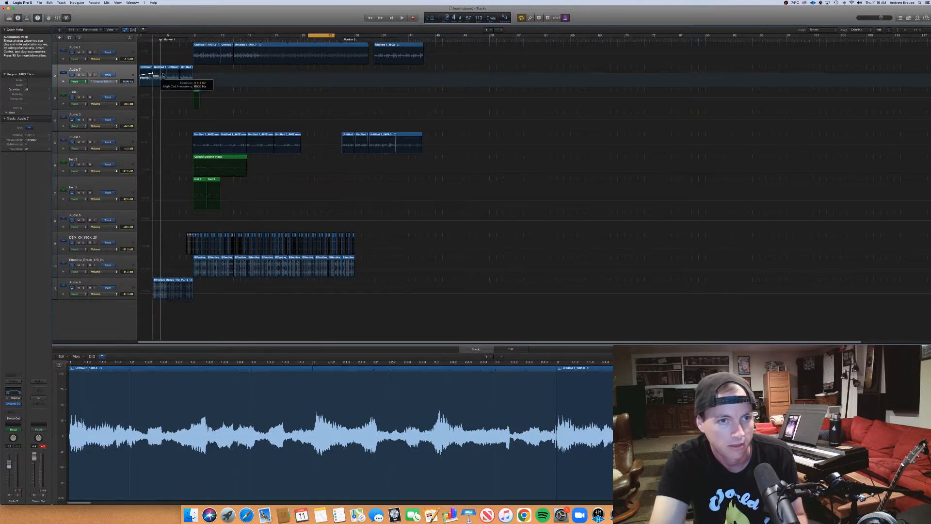
left_click_drag(193, 74, 193, 72)
key("a")
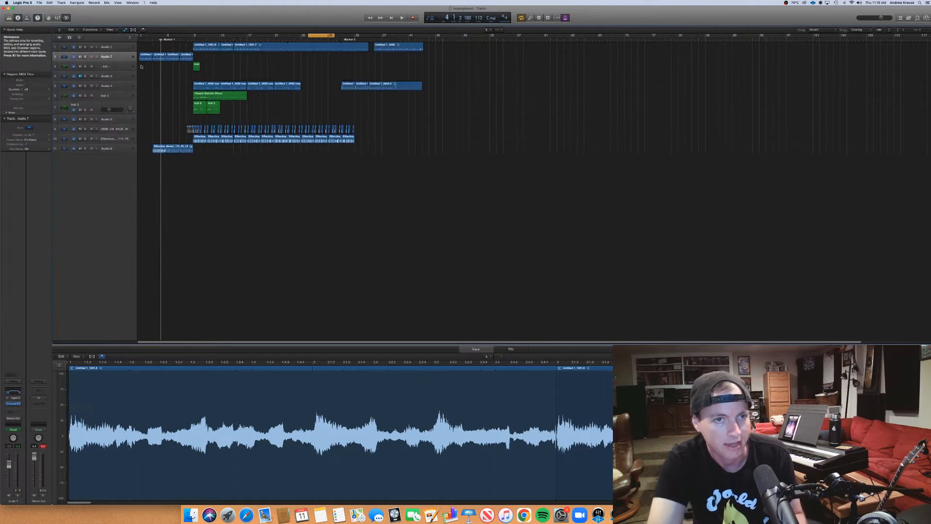
Copy the first Audio 4 region into the intro so it runs from bar 5 to bar 9.
key("space")
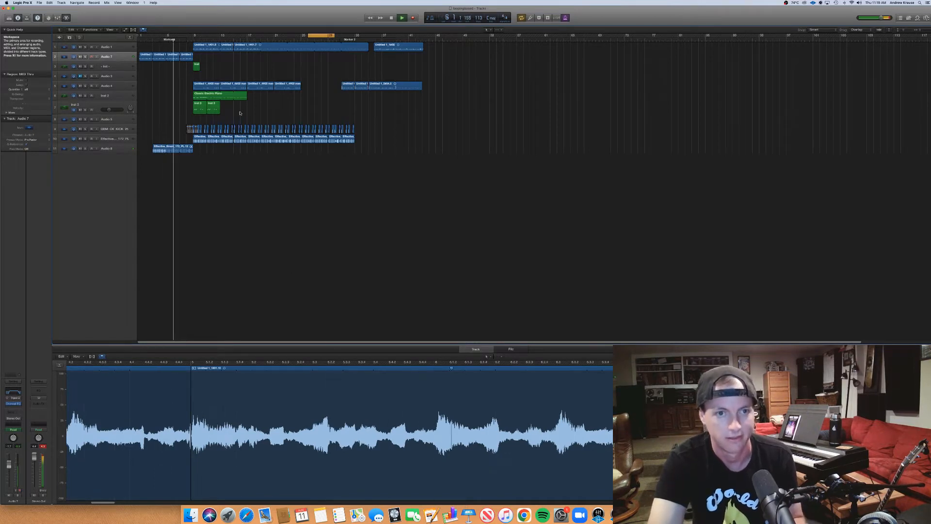
left_click_drag(202, 86, 177, 87)
left_click(159, 39)
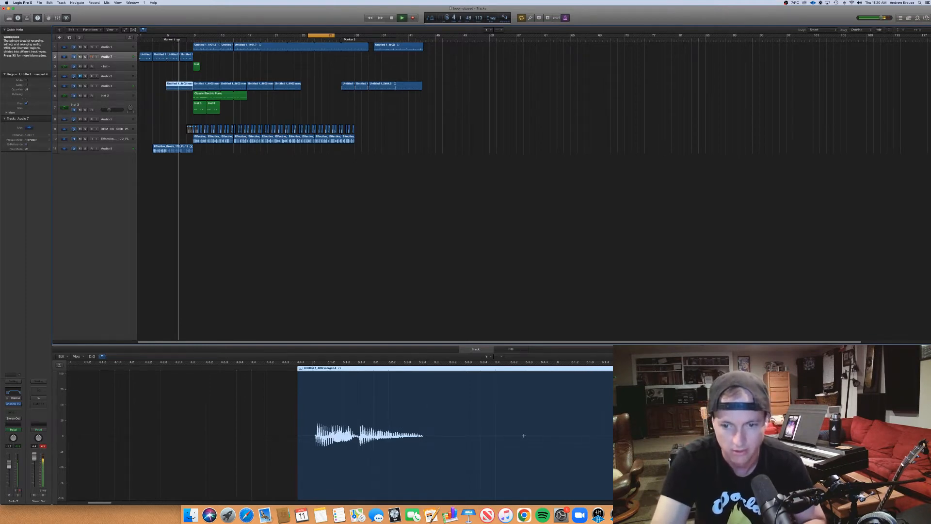
Set the cycle range from bar 5 to bar 9 and play the copied Audio 4 region in the loop.
scroll(525, 438, "right", 5)
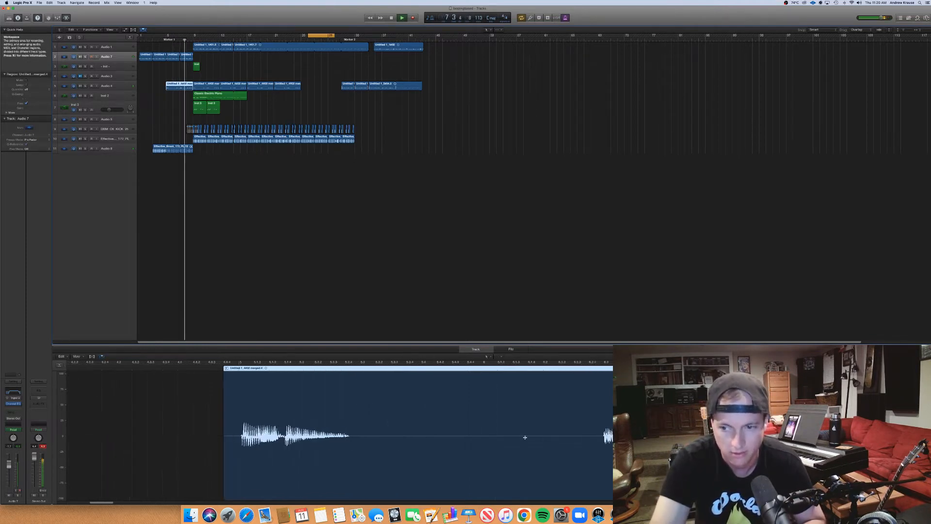
scroll(524, 438, "down", 5)
scroll(524, 437, "right", 3)
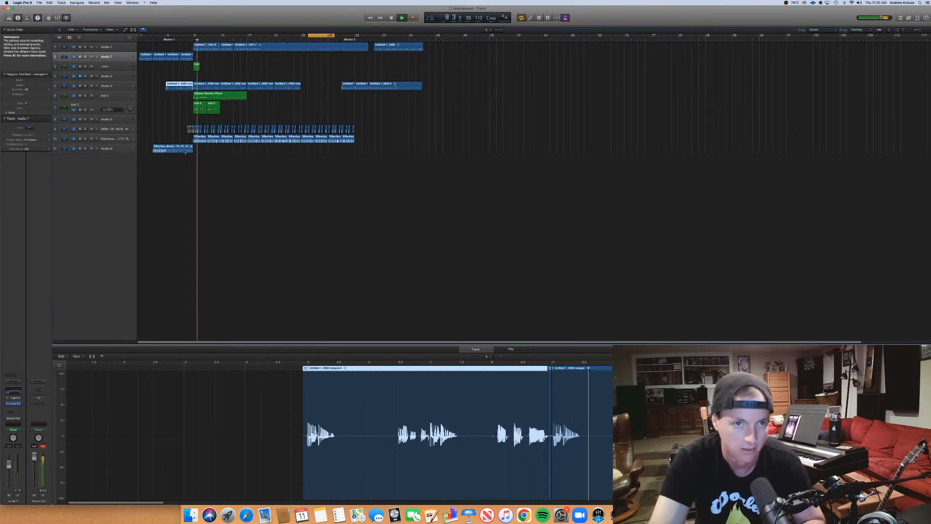
left_click_drag(168, 37, 193, 36)
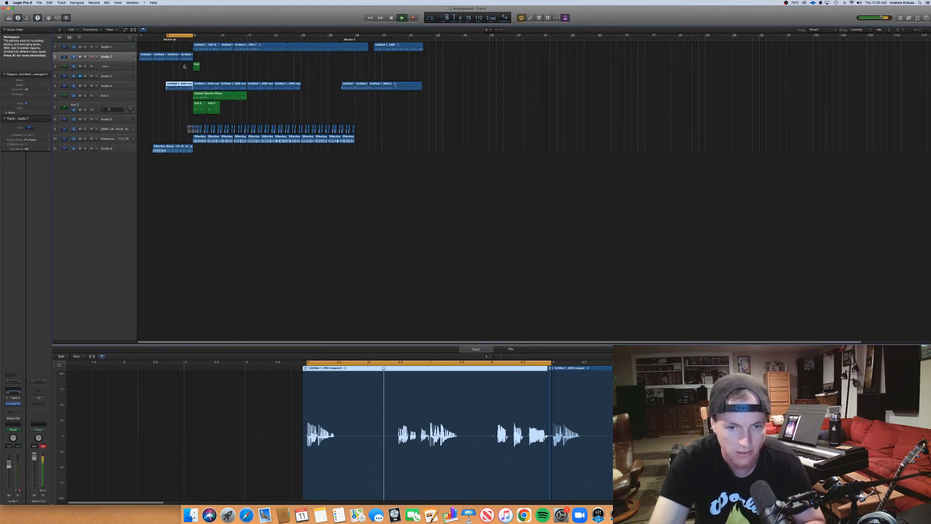
key("space")
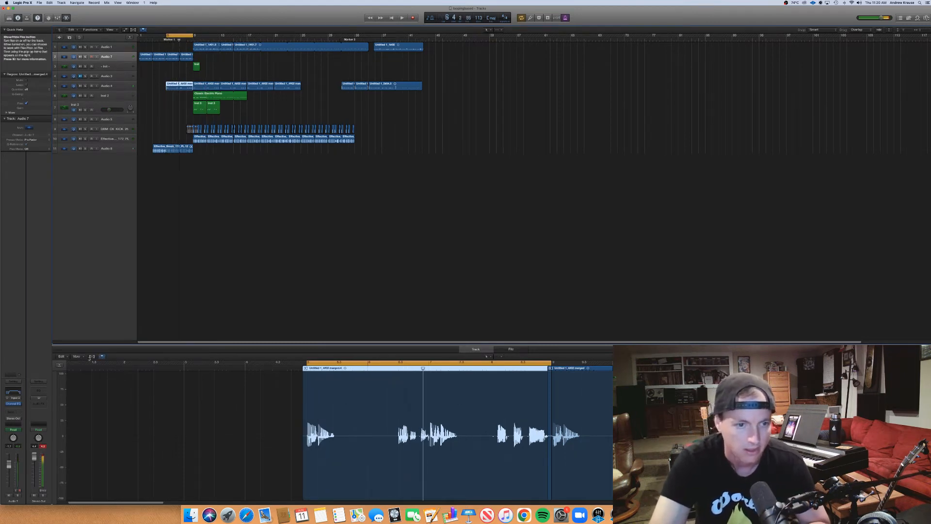
Enable Flex Time Slicing for the copied Audio 4 region and move its first two notes earlier, aligning the start with bar 5.
left_click(92, 357)
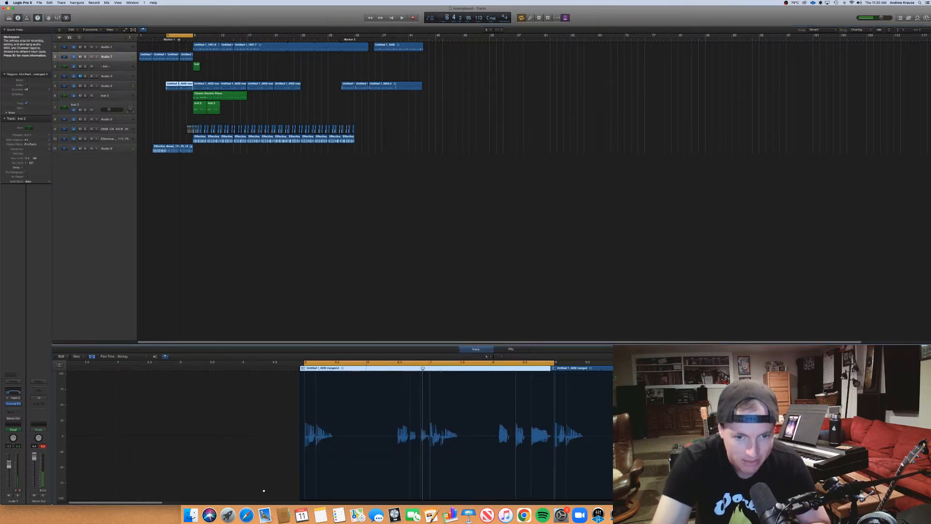
key("super+Right")
left_click(376, 438)
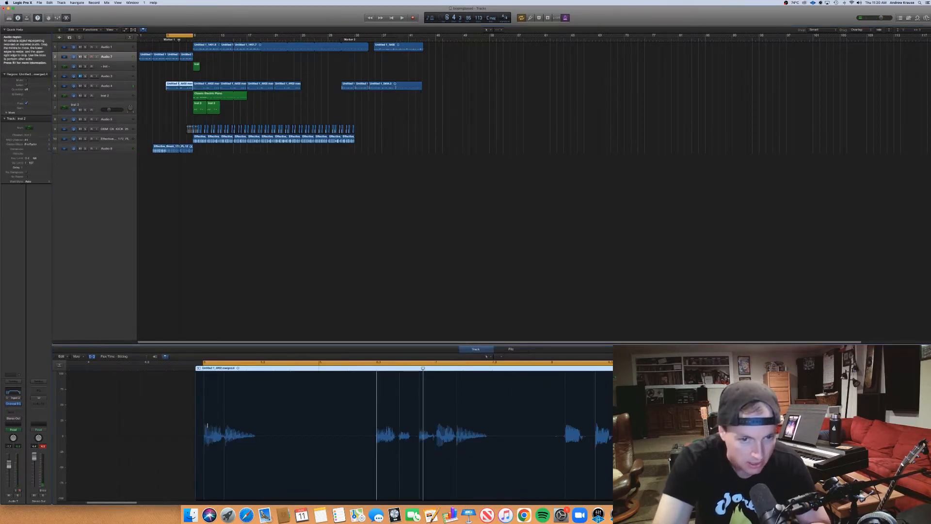
key("super+Right")
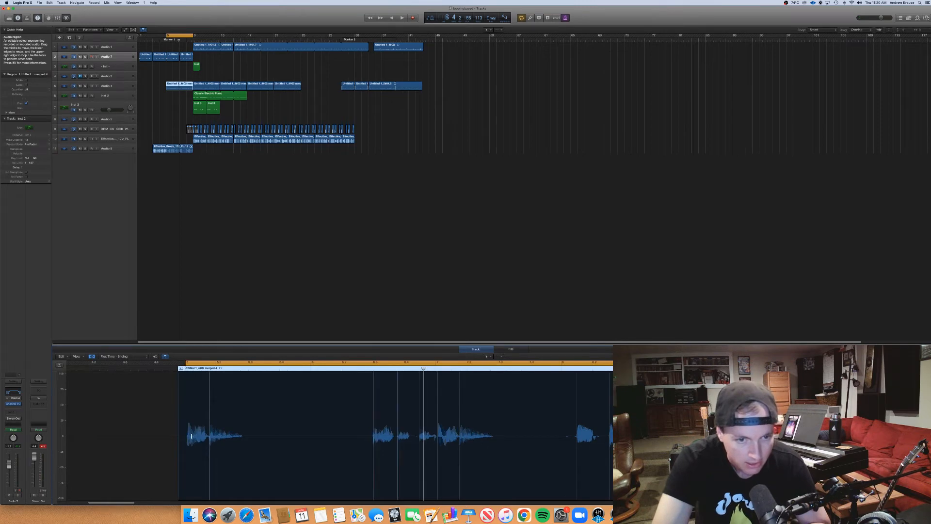
key("super+Right")
key("super+Right")
scroll(171, 439, "left", 10)
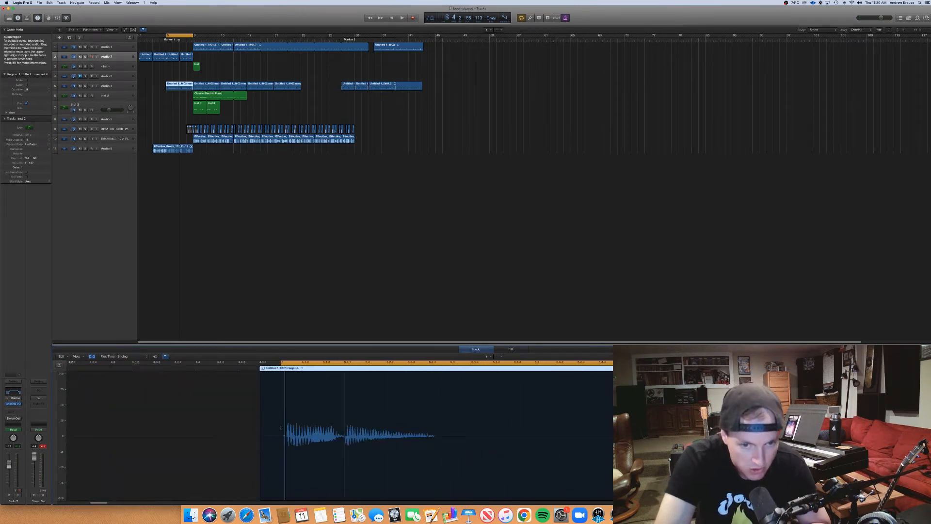
left_click_drag(285, 428, 280, 429)
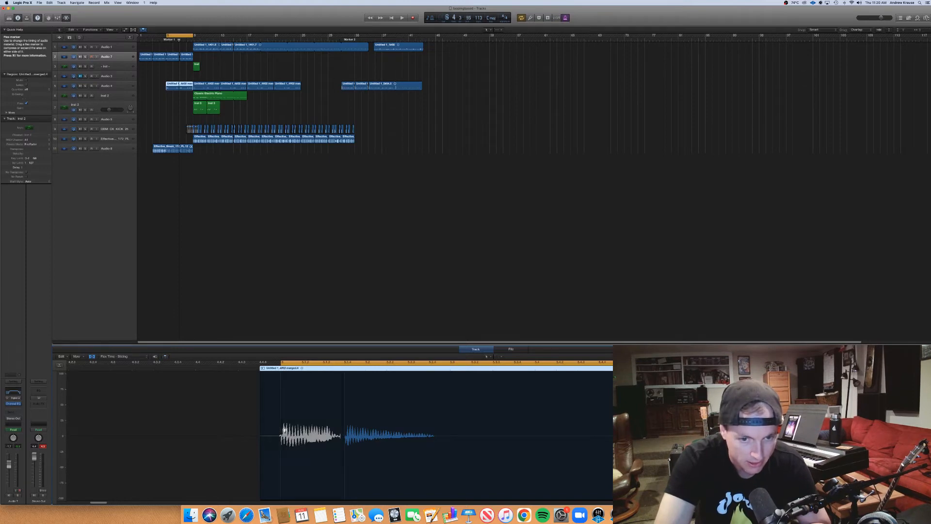
key("super+z")
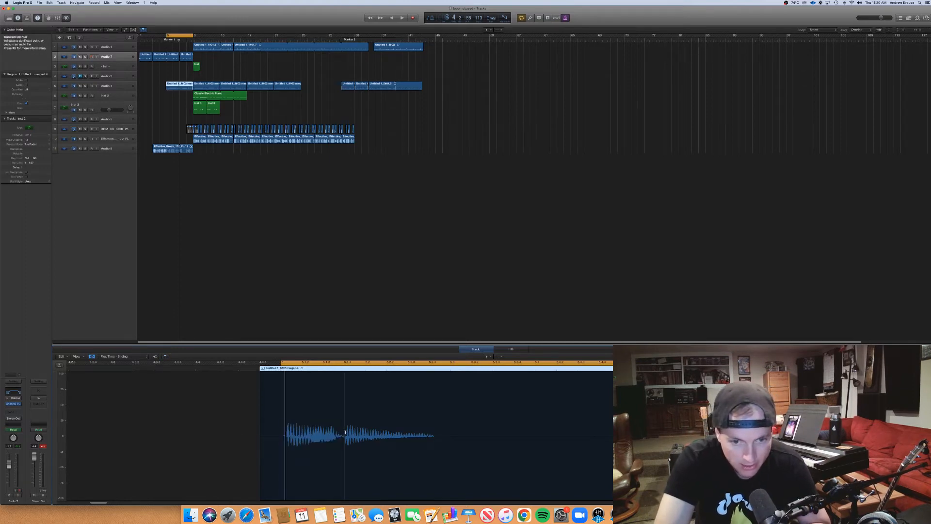
left_click_drag(284, 432, 280, 432)
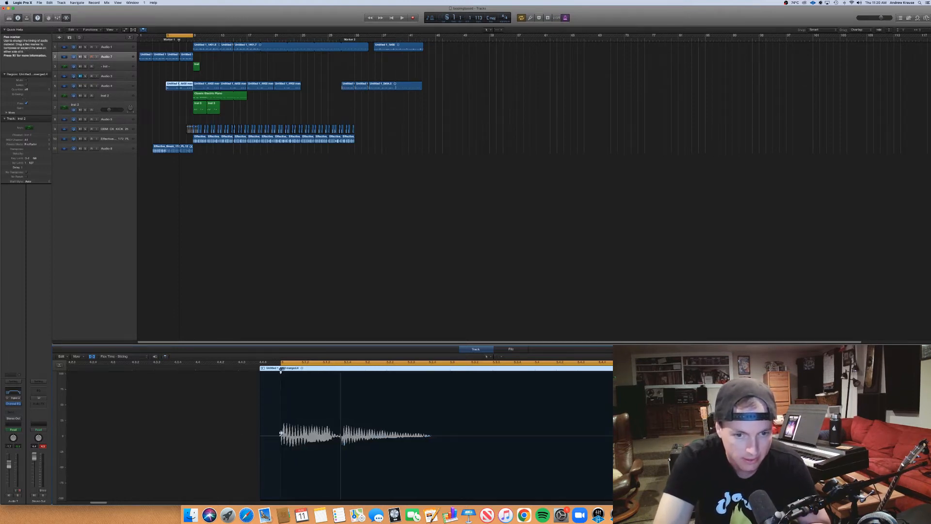
Shift the short note in the phrase before bar 7 slightly earlier and play the cycle to check the timing.
key("space")
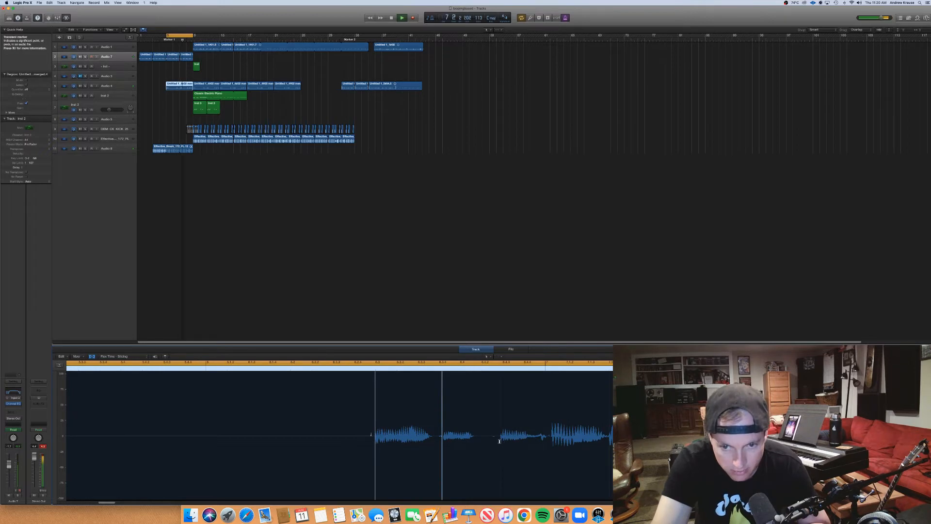
key("space")
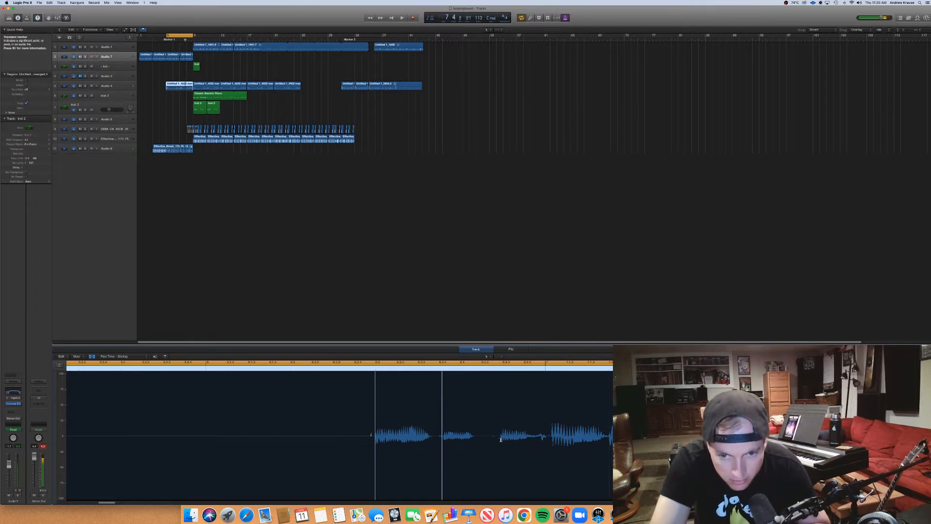
left_click(442, 437)
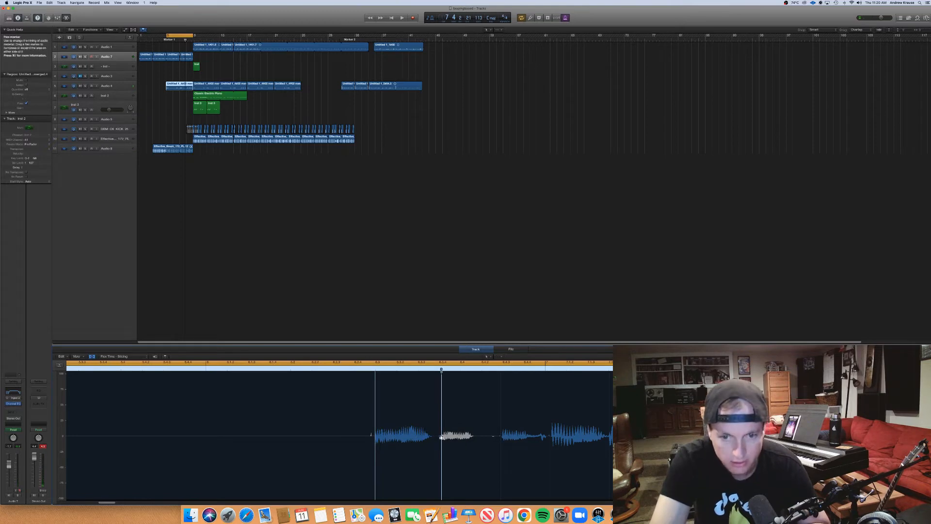
left_click(440, 438)
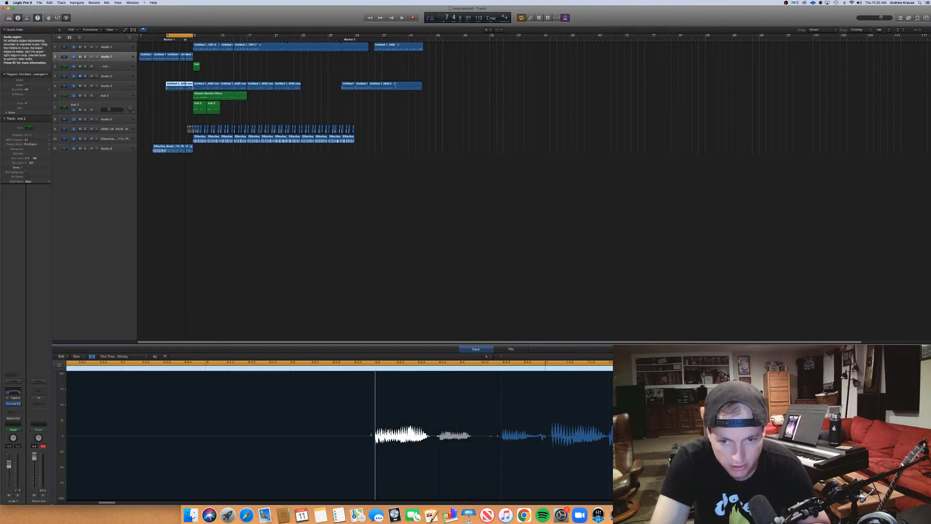
key("space")
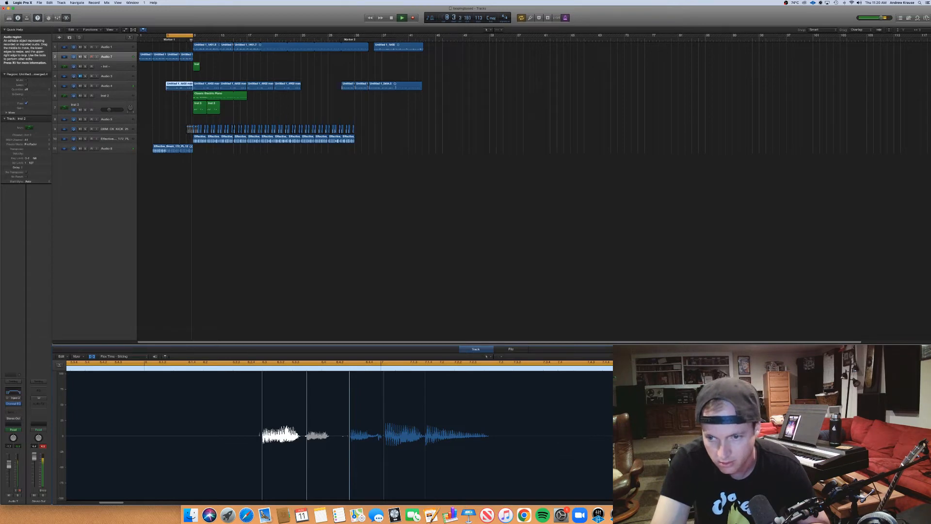
key("space")
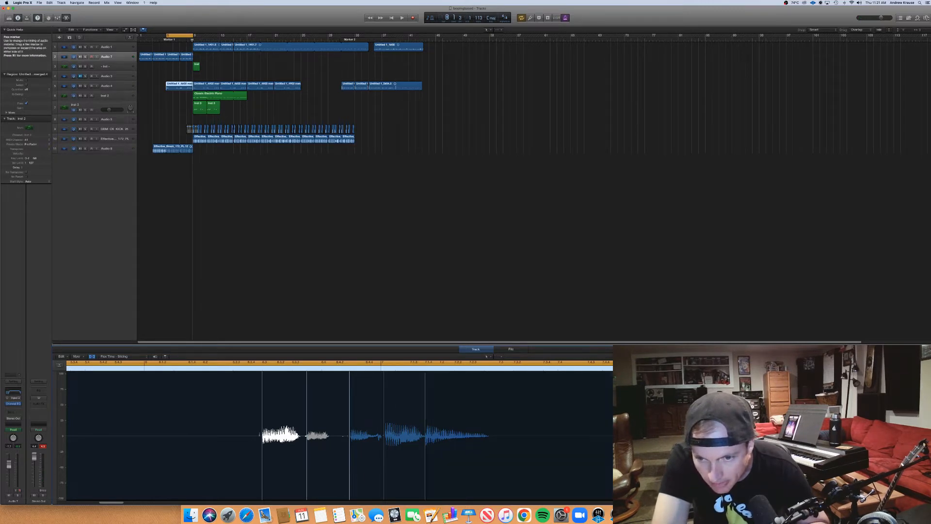
key("space")
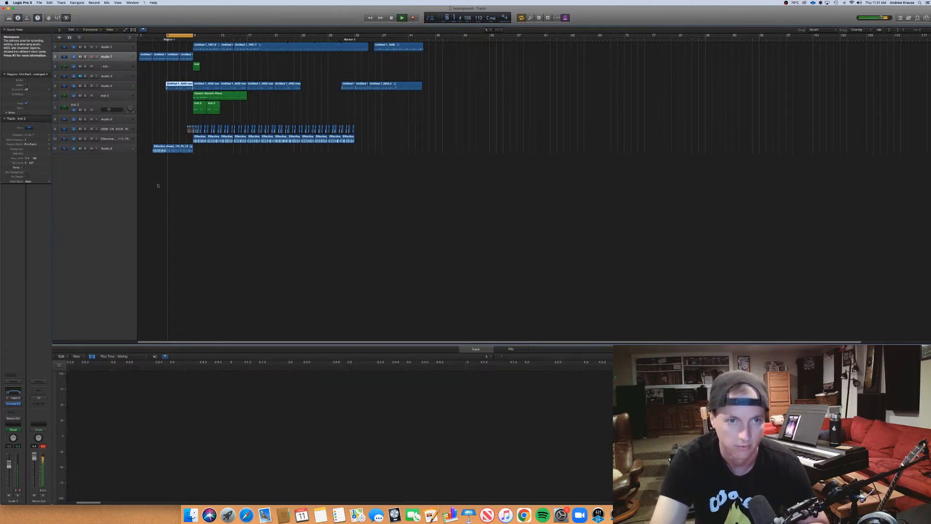
Turn off flex editing and delete the four Audio 4 regions from bar 9 to bar 25.
left_click(91, 357)
left_click_drag(204, 76, 309, 86)
key("Delete")
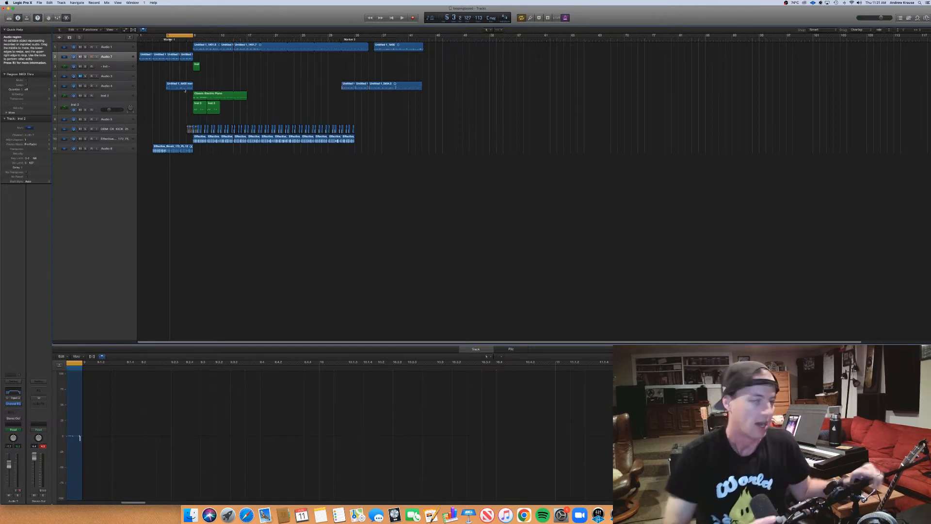
Extend Audio 4 to bar 17 with two copies of the retimed region, and copy both Inst 3 regions to bar 5.
left_click_drag(183, 89, 187, 107)
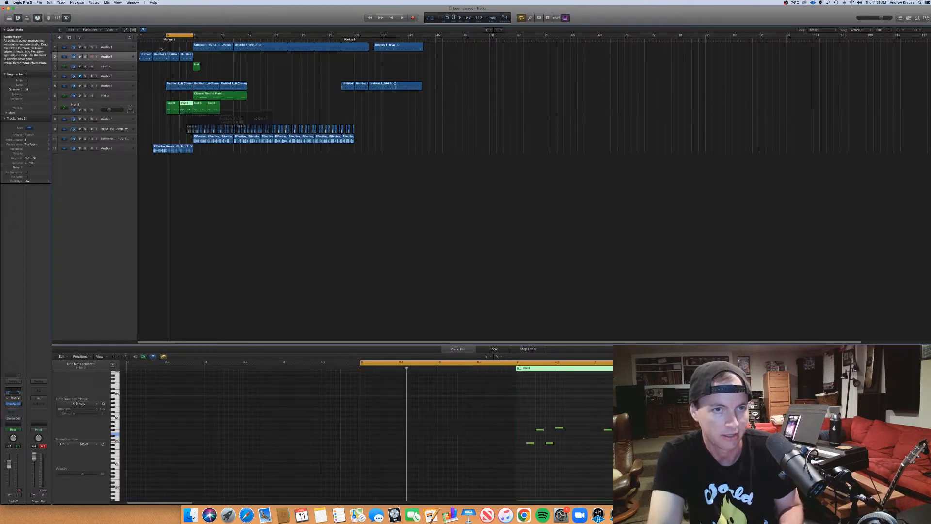
key("space")
left_click(109, 112)
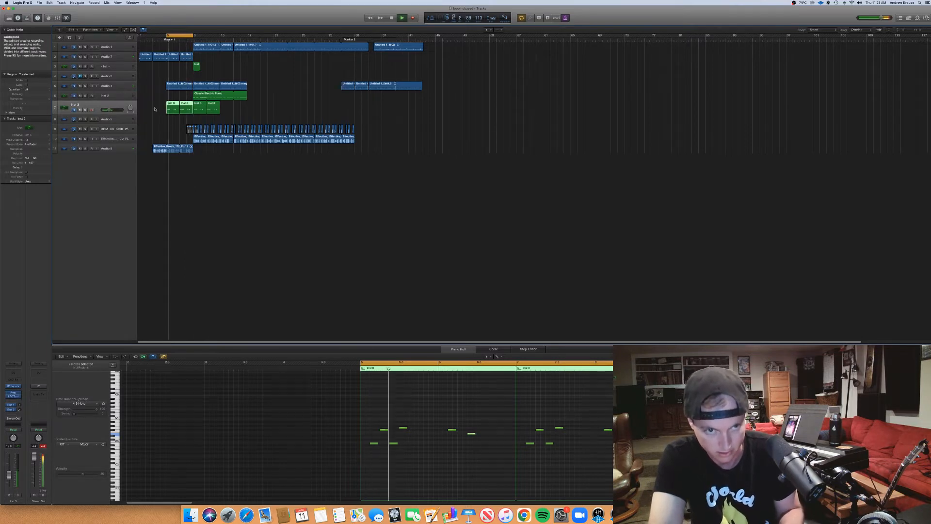
Bounce the two Inst 3 regions between bars 5 and 9 in place to a new audio track.
key("space")
left_click_drag(157, 111, 188, 111)
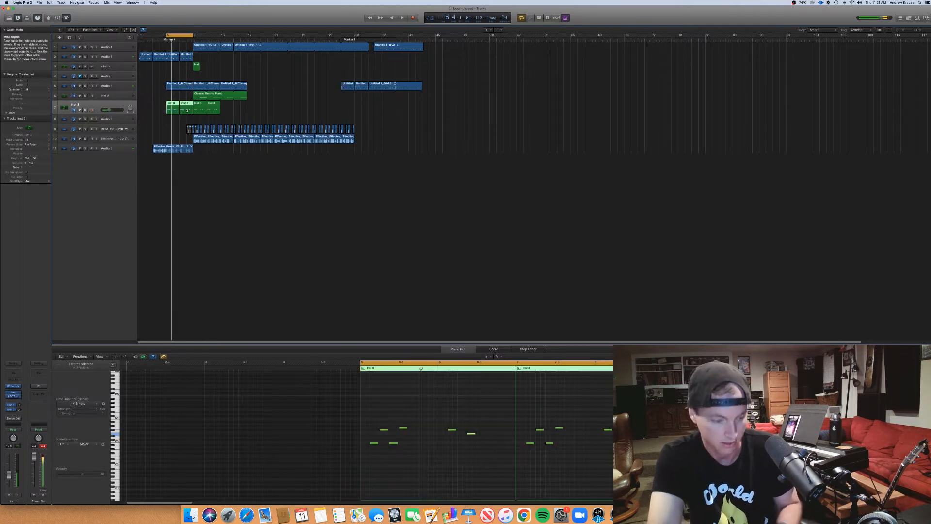
key("ctrl+b")
key("Return")
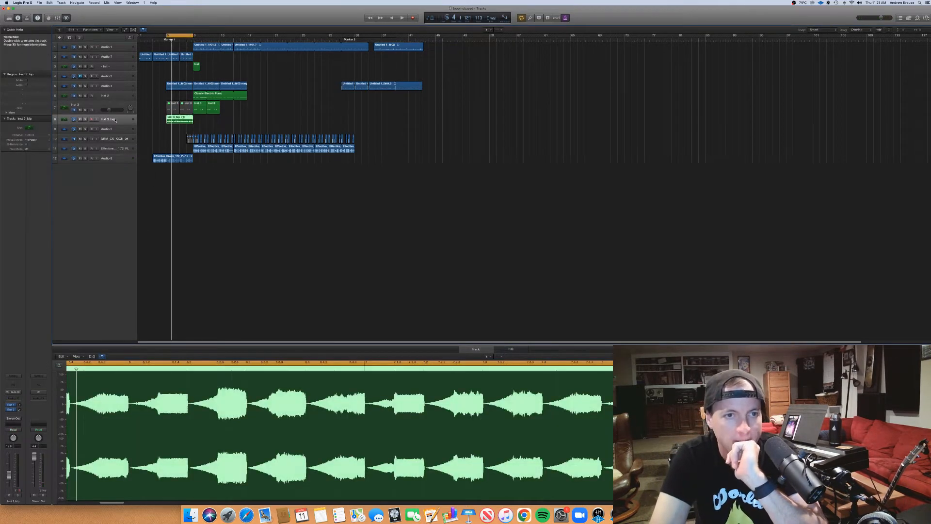
Add a Channel EQ to the bounced Inst 3_bip track and lower its high-cut filter into the midrange.
left_click(18, 385)
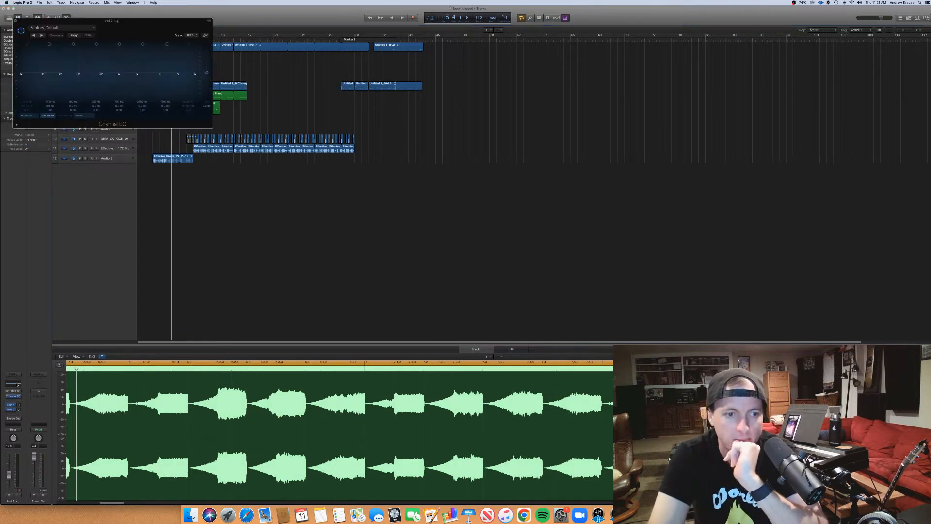
left_click(188, 44)
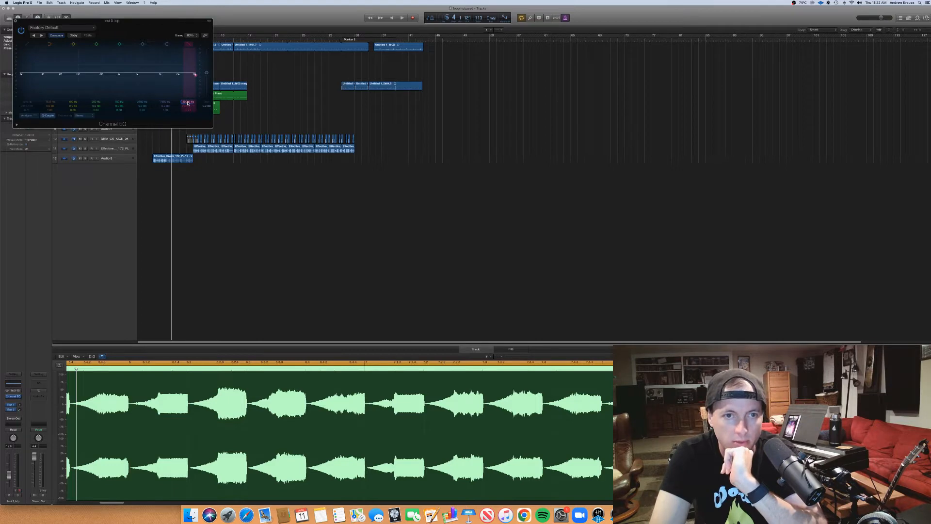
left_click_drag(188, 103, 188, 127)
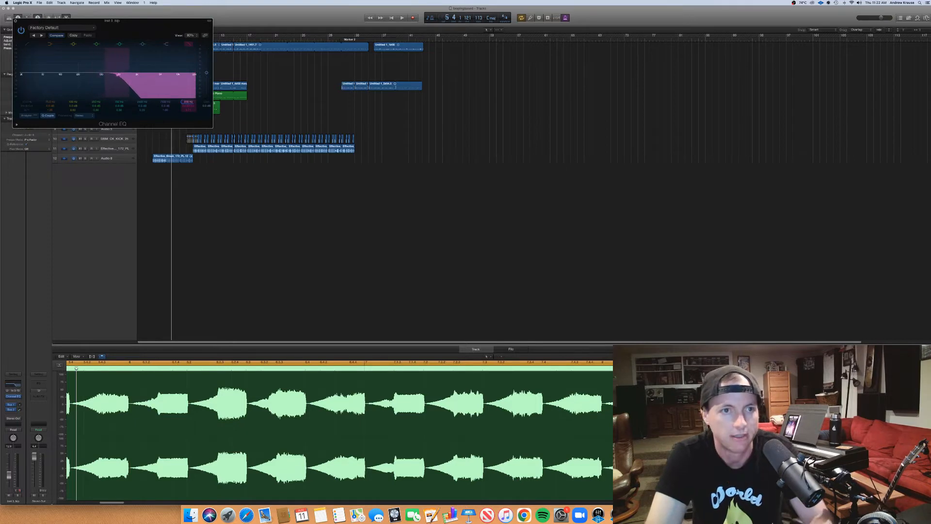
left_click(15, 22)
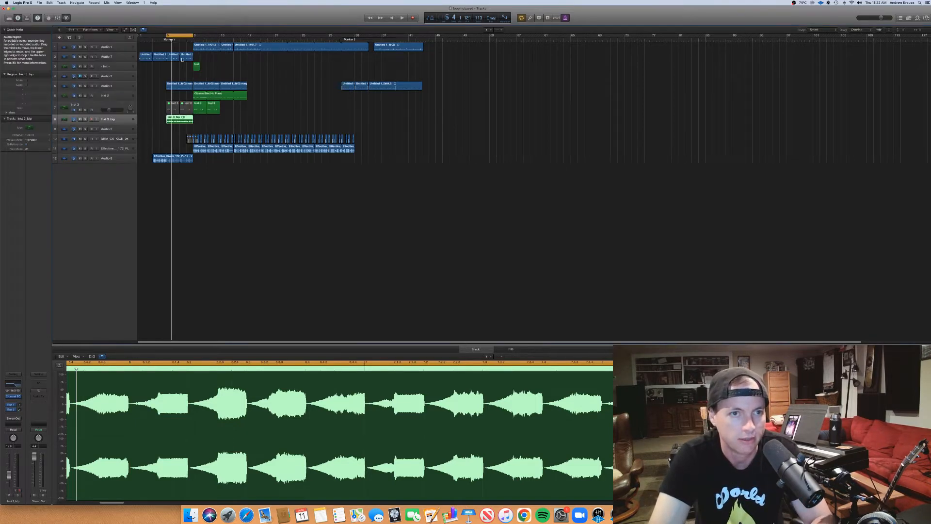
Solo Inst 3_bip during playback and add a deep, narrow EQ cut just below the high-cut slope.
key("space")
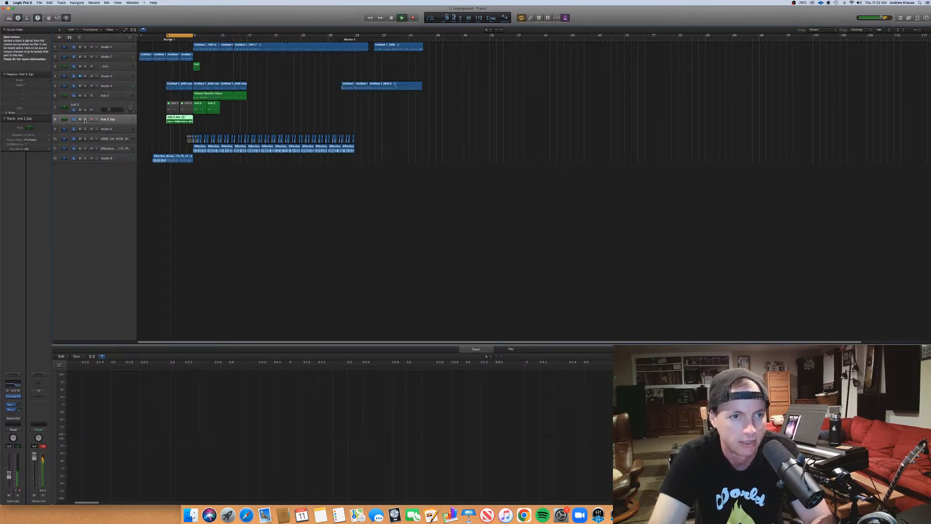
key("s")
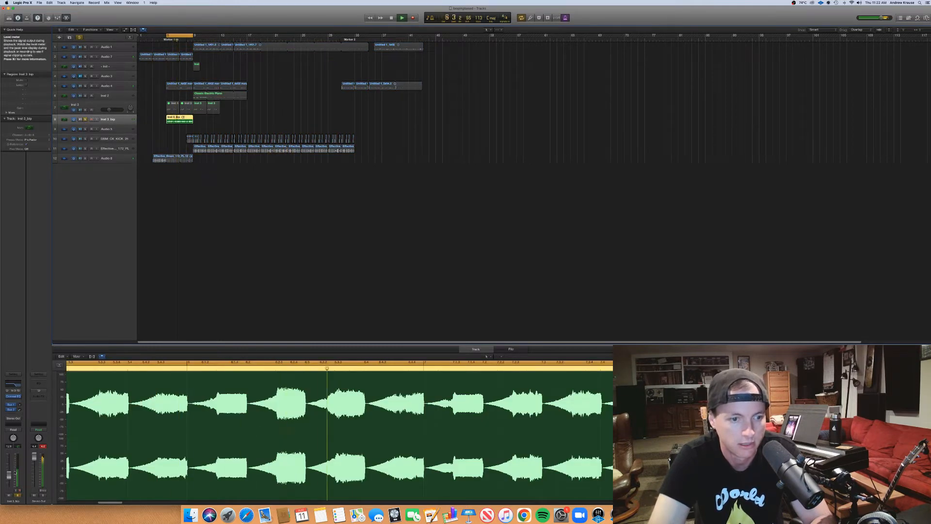
left_click(13, 396)
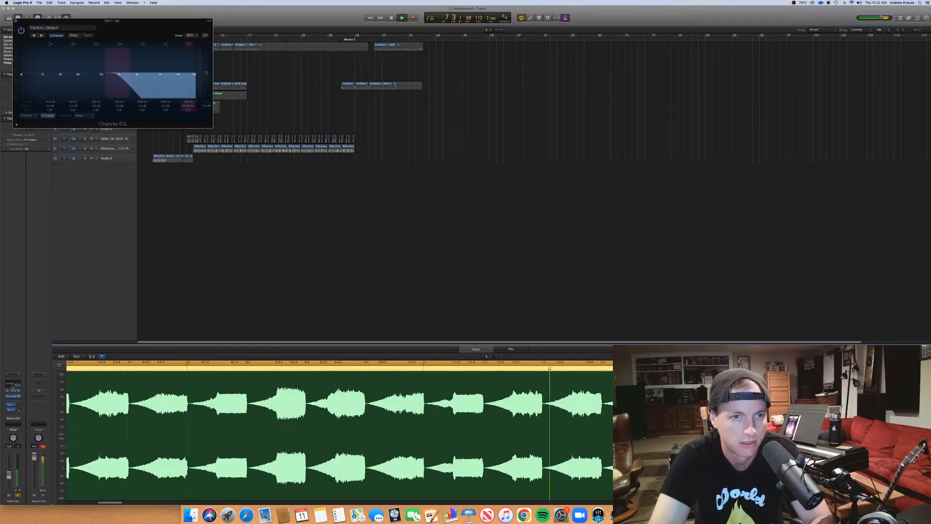
left_click_drag(70, 76, 112, 130)
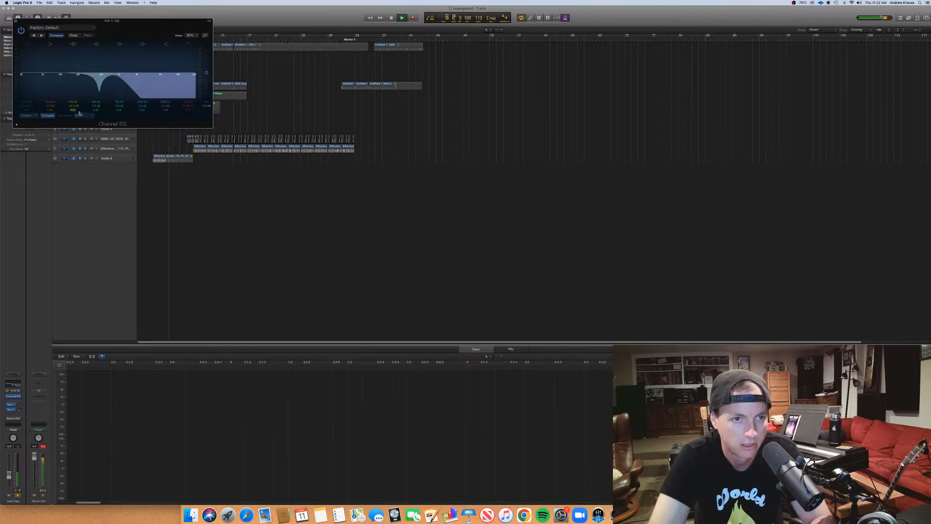
left_click(15, 21)
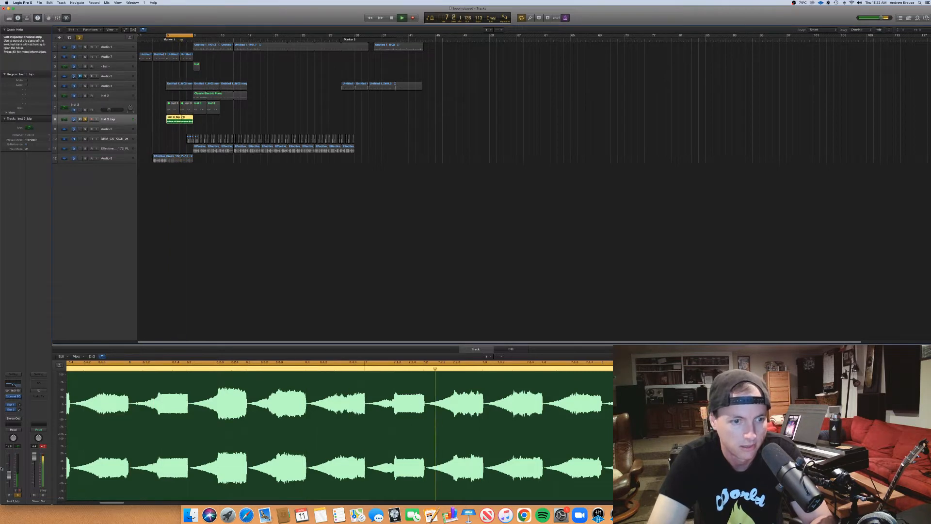
key("space")
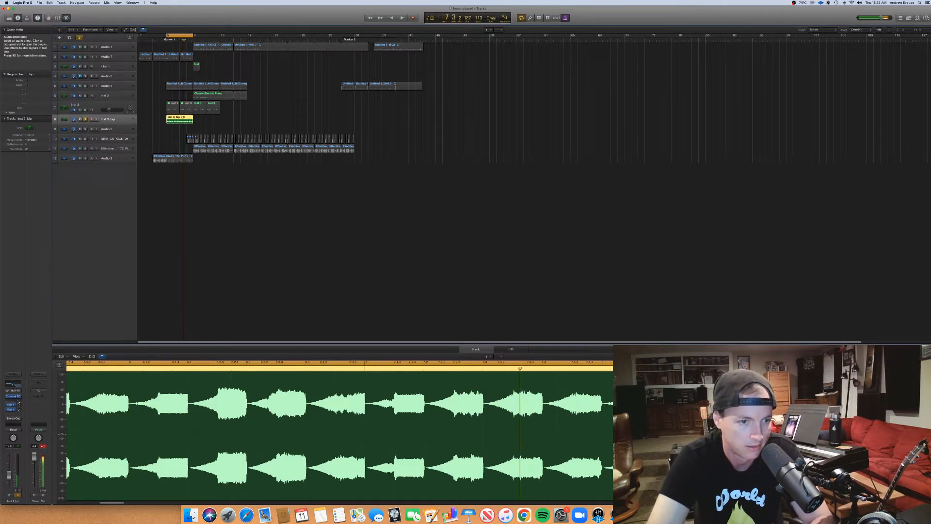
Insert a Rotor Cabinet on Inst 3_bip, audition presets during playback, choose Electric Piano, and unsolo the track.
left_click(18, 400)
mouse_move(20, 438)
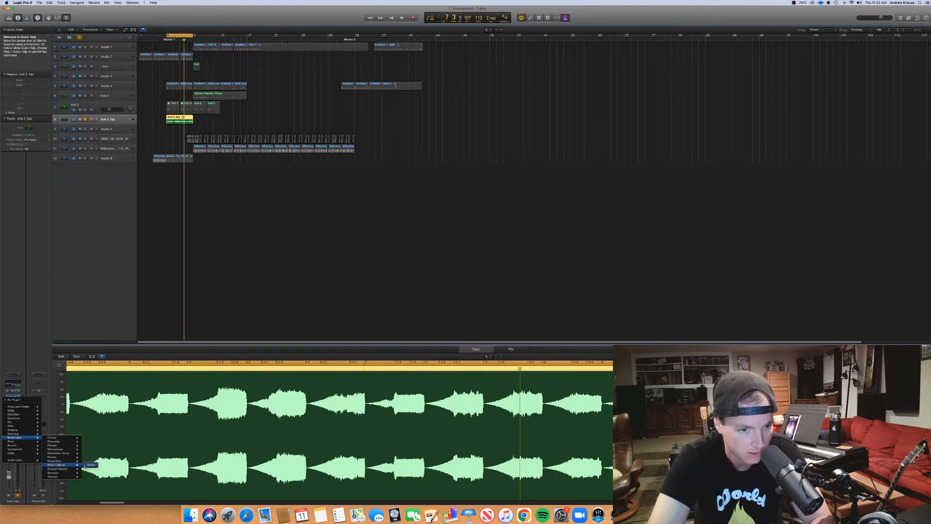
left_click(94, 465)
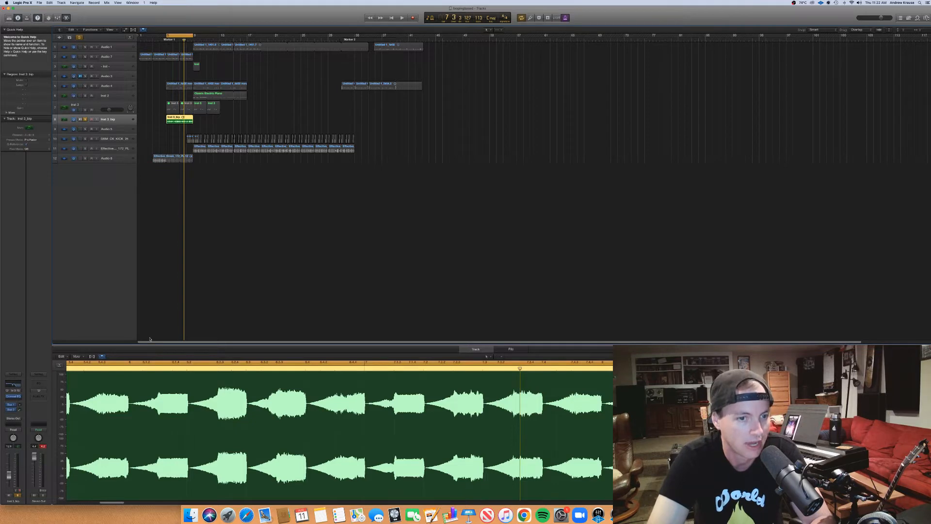
key("space")
left_click(43, 36)
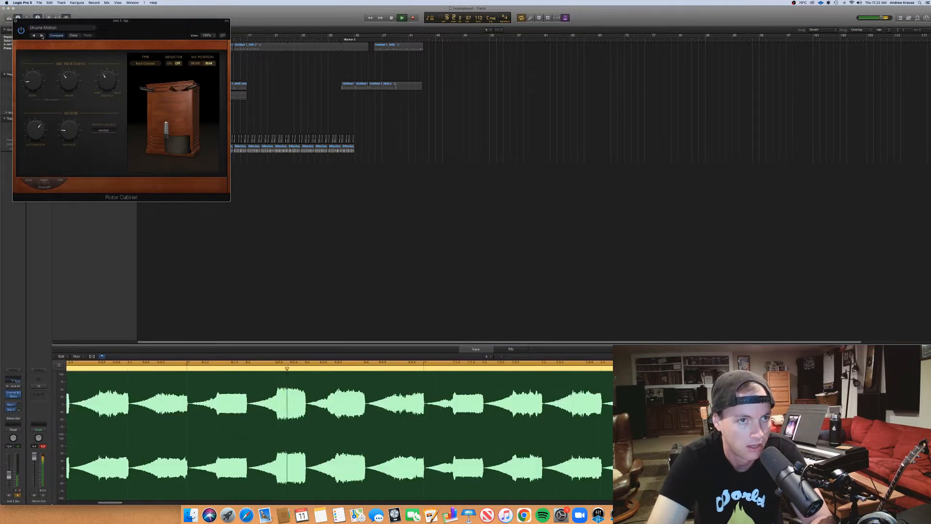
left_click(43, 35)
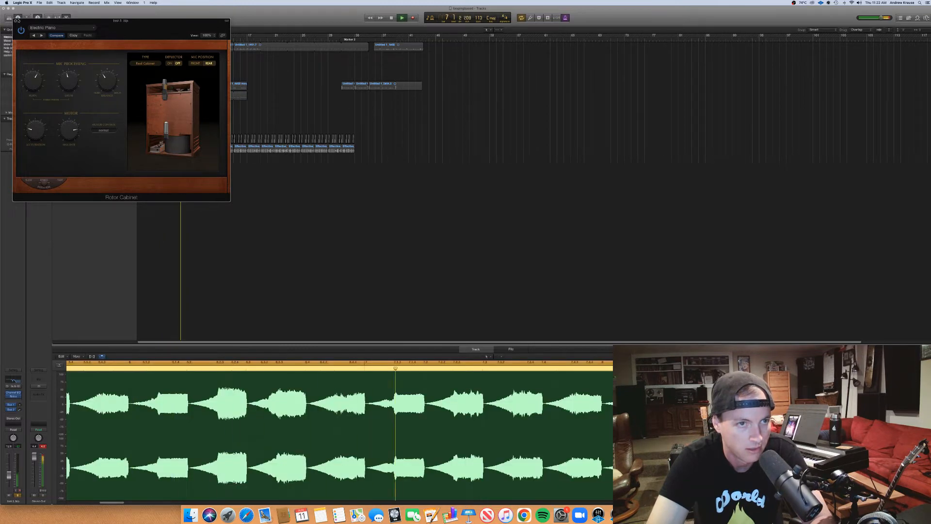
left_click(15, 20)
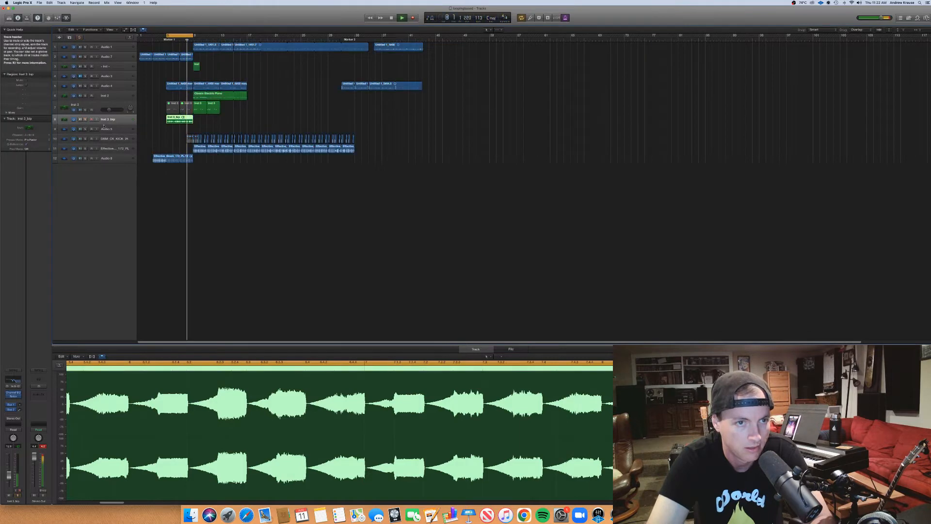
Show track automation and draw a rising volume ramp on Inst 3_bip between bars 5 and 9.
left_click(142, 135)
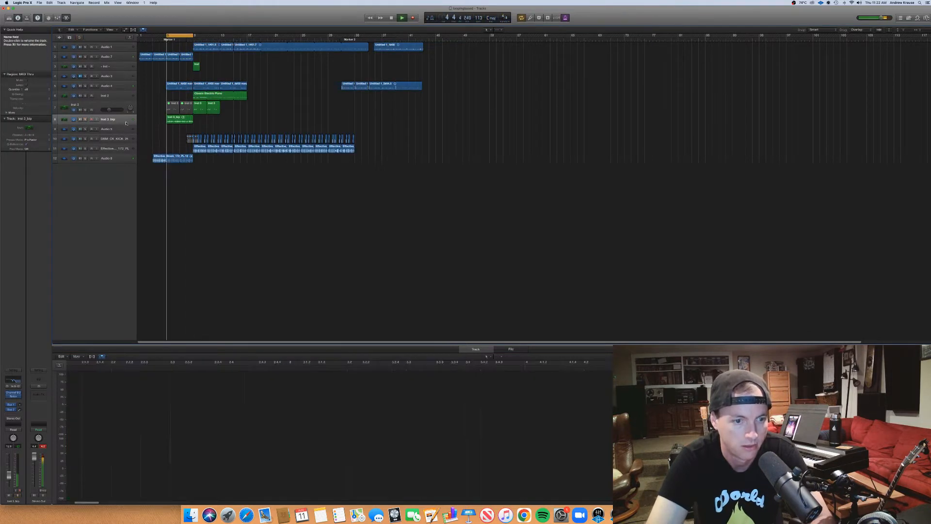
key("a")
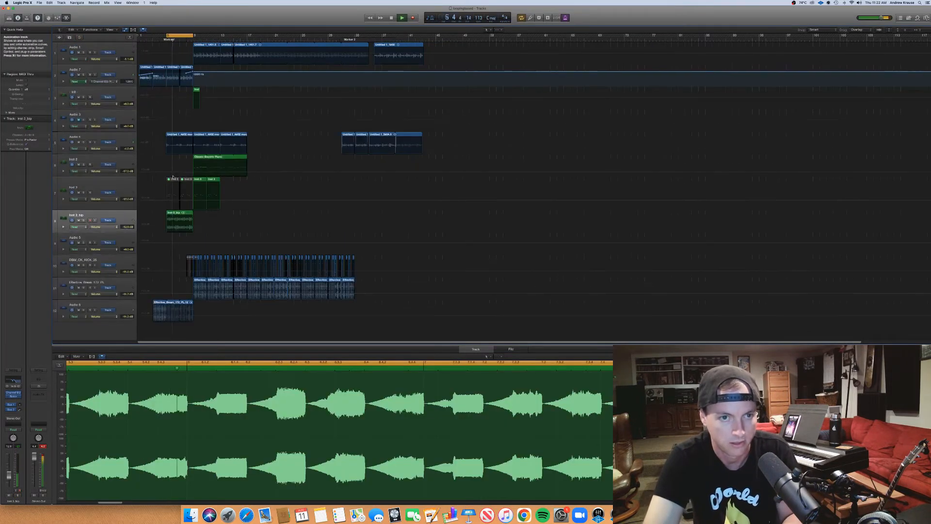
left_click(181, 227)
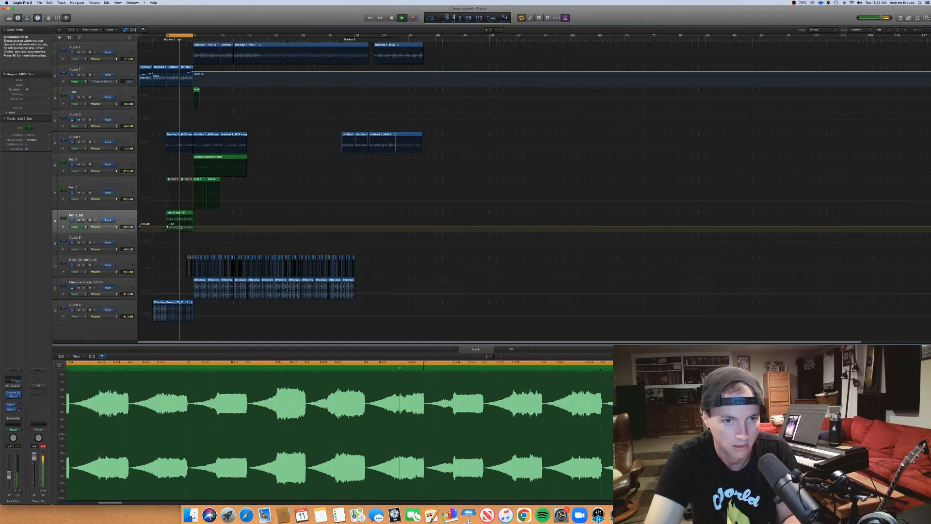
left_click_drag(184, 227, 193, 222)
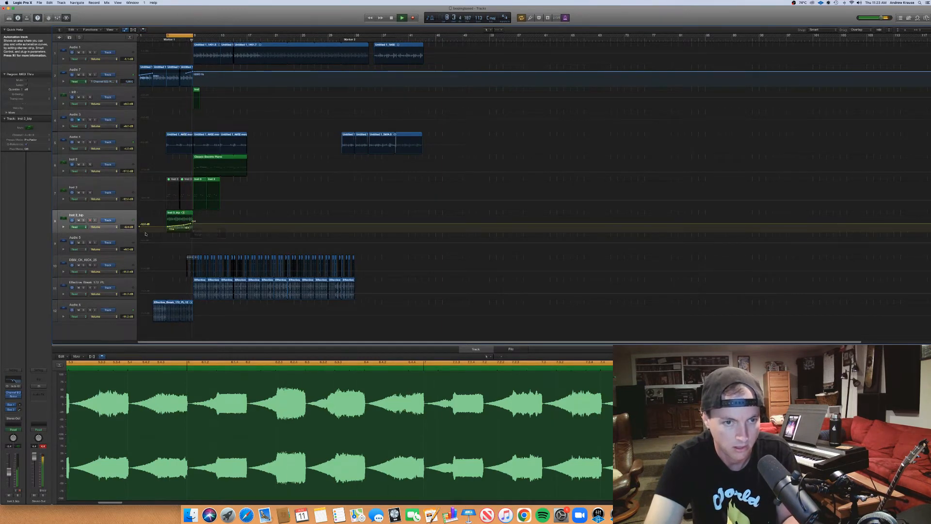
Automate the Inst 3_bip Channel EQ's High Cut Frequency to rise toward bar 9, and turn off cycle playback.
left_click(108, 226)
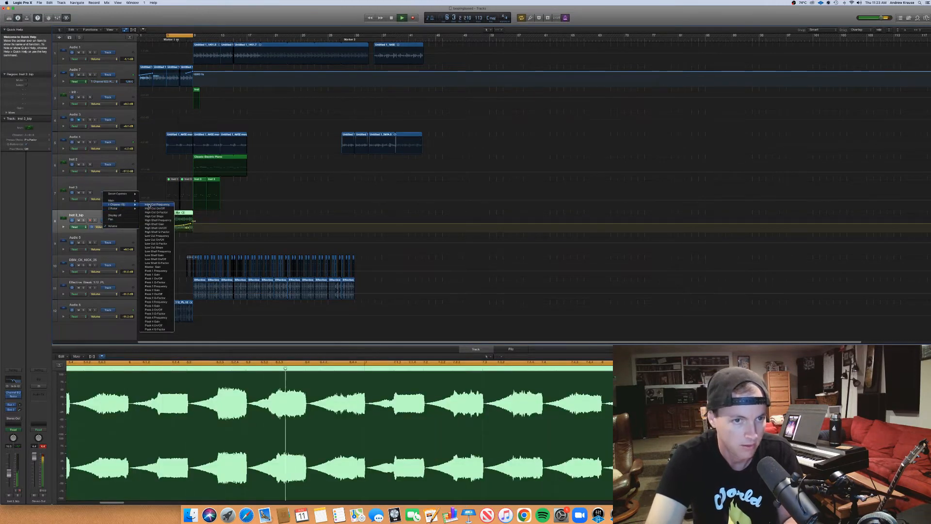
left_click(148, 205)
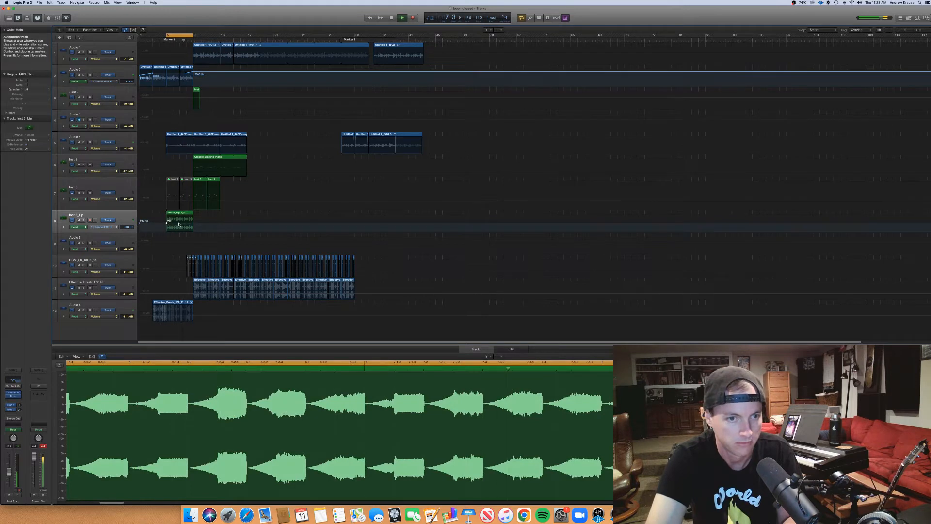
mouse_move(188, 224)
left_mouse_down()
mouse_move(195, 219)
mouse_move(175, 221)
mouse_move(190, 219)
left_mouse_up()
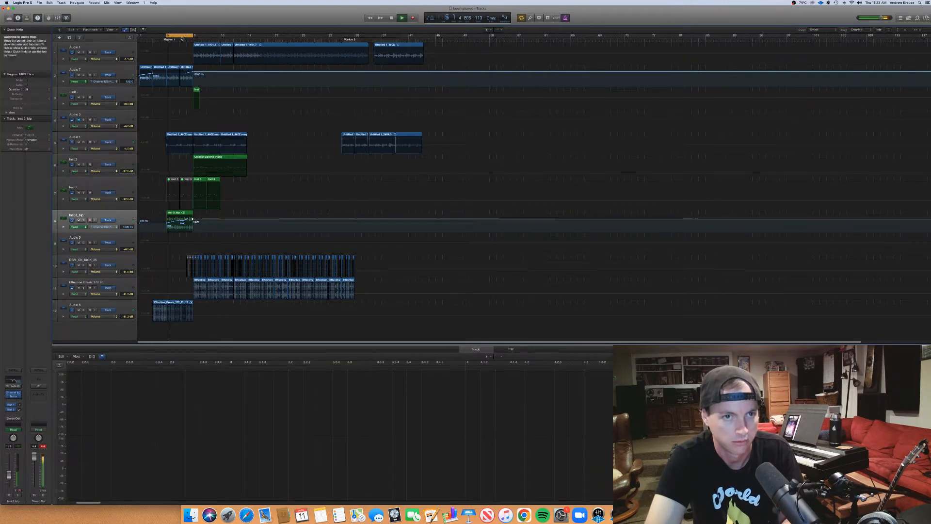
left_click(179, 36)
key("a")
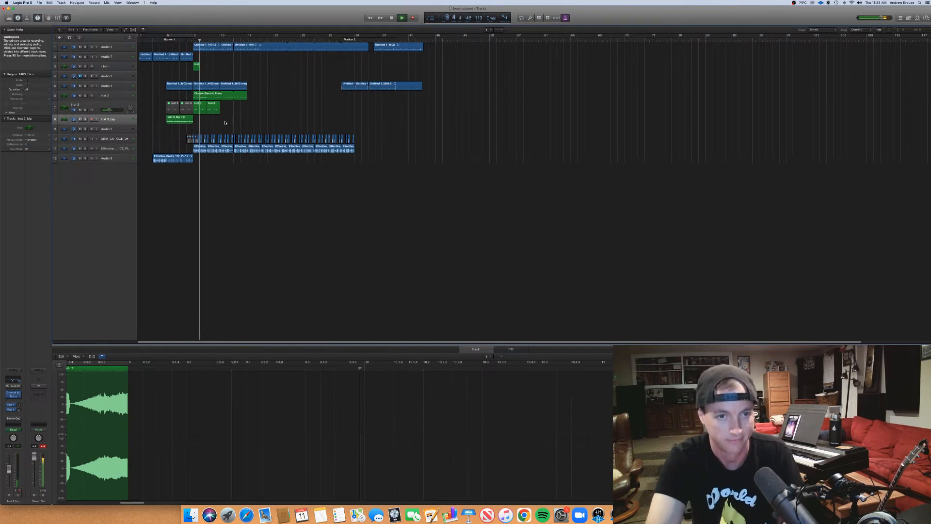
Copy the two Inst 3 regions at bar 9 to bar 13 so the part extends to bar 17.
scroll(225, 119, "up", 1)
scroll(225, 119, "up", 2)
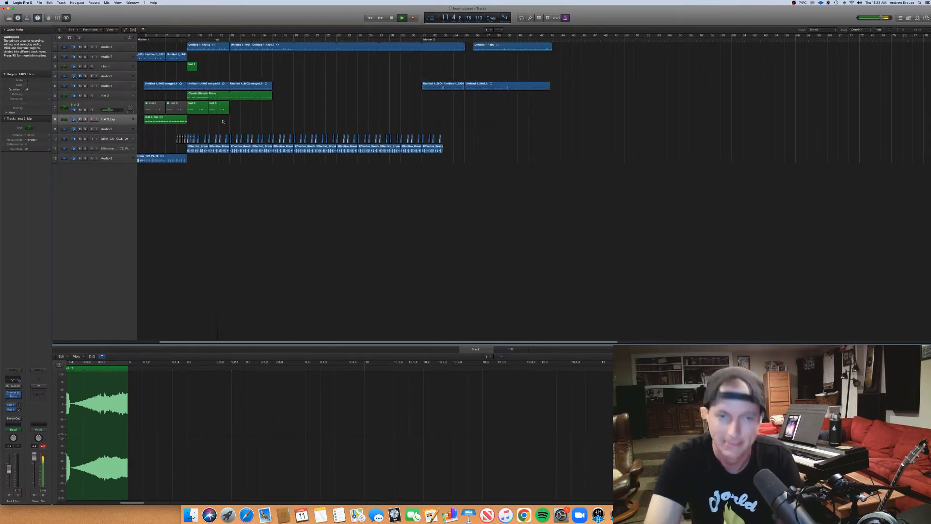
mouse_move(225, 120)
left_mouse_down()
mouse_move(193, 110)
mouse_move(235, 115)
left_mouse_up()
scroll(235, 115, "down", 2)
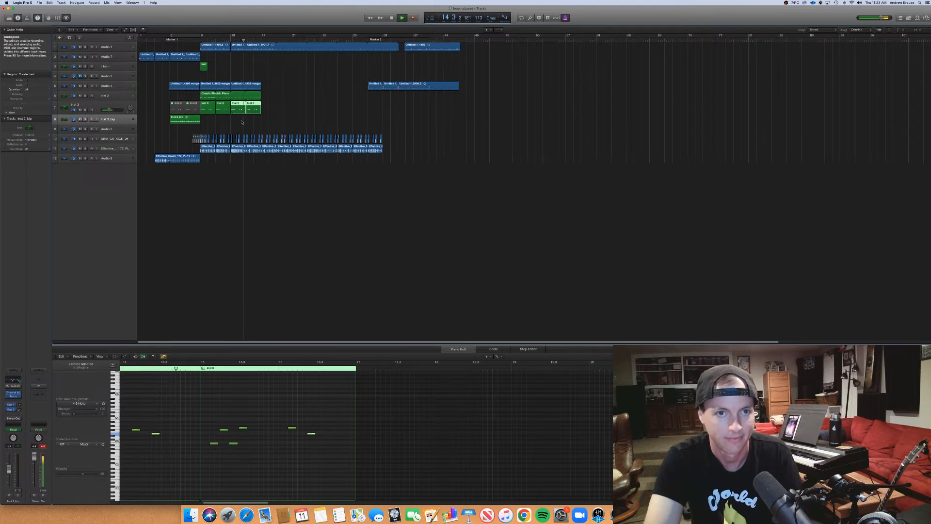
scroll(242, 122, "up", 2)
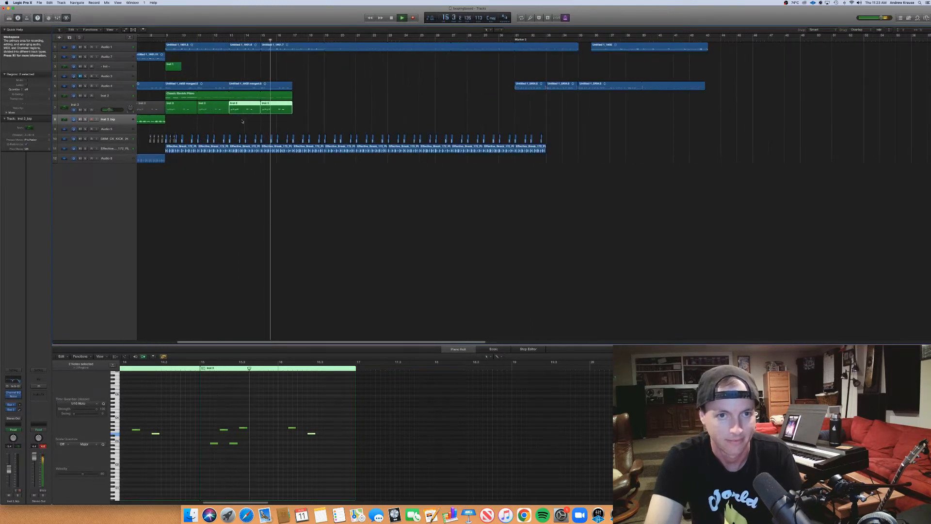
scroll(243, 122, "down", 3)
scroll(262, 97, "up", 1)
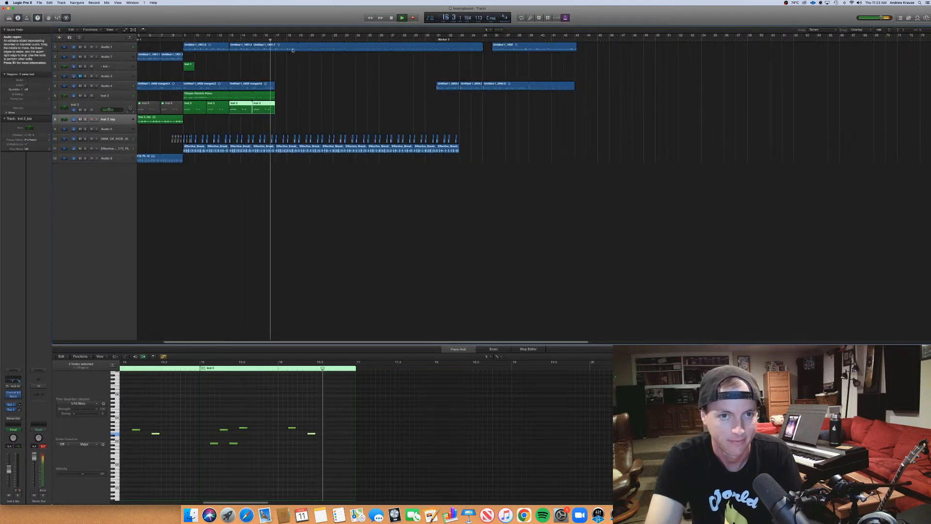
Replace the long Audio 1 regions starting at bar 9 with repeated copies of the four Audio 7 intro regions up to bar 33.
key("space")
scroll(289, 53, "down", 4)
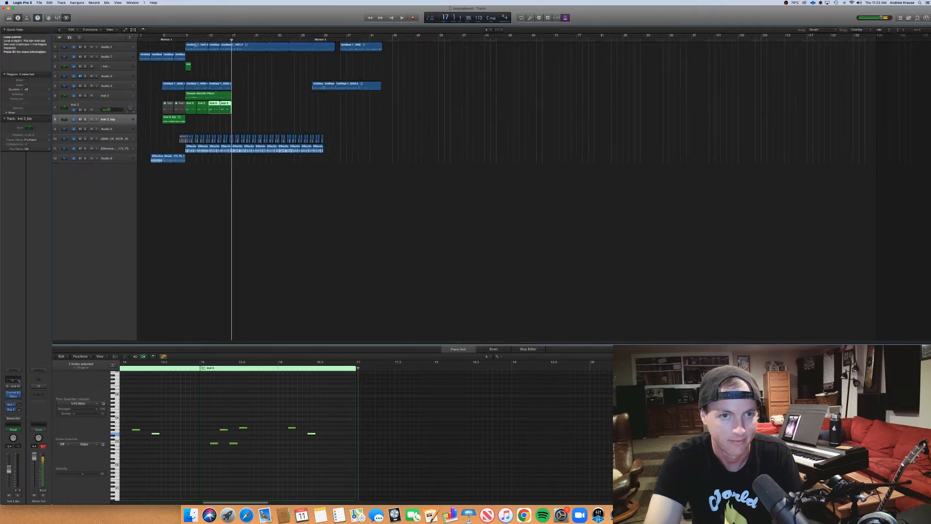
left_click(286, 47)
key("Delete")
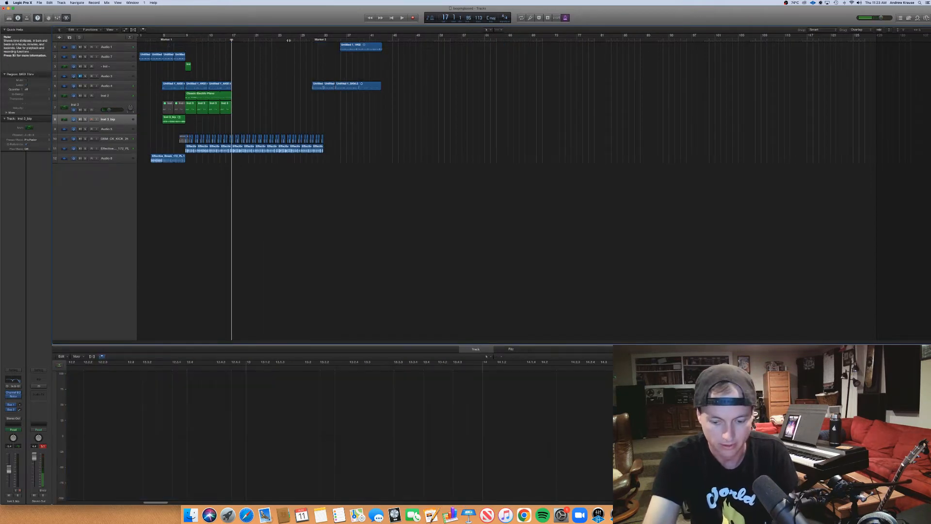
left_click_drag(188, 54, 277, 52)
Check the Audio 1 automation lane and play the new arrangement from bar 9 and around bar 17.
key("a")
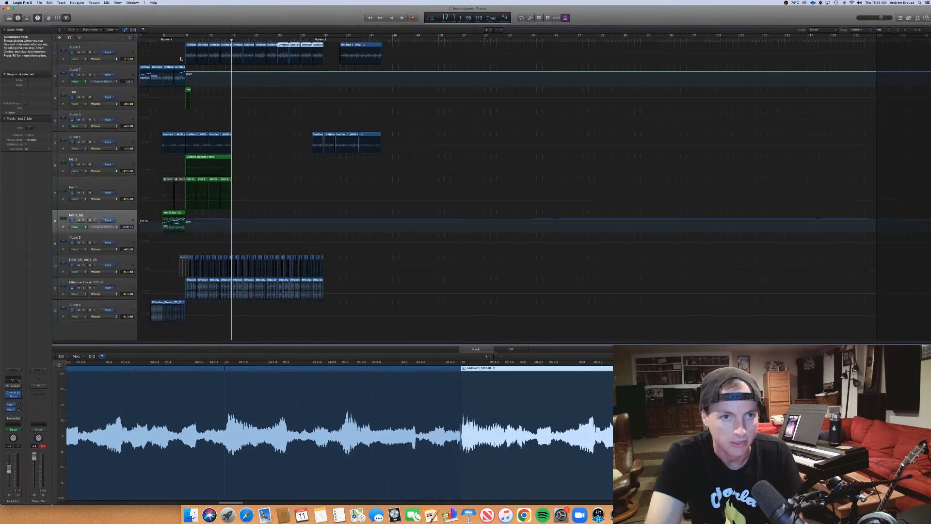
left_click(113, 59)
key("Escape")
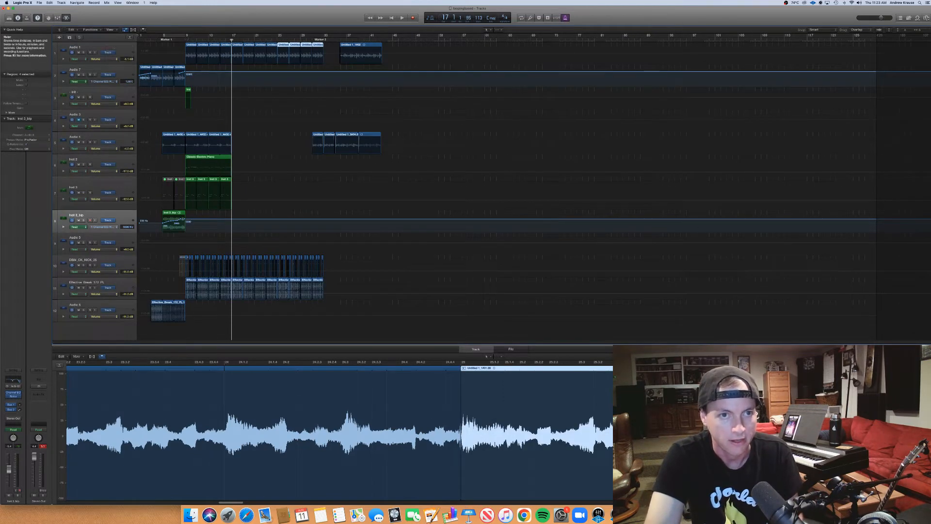
key("a")
left_click(184, 39)
key("space")
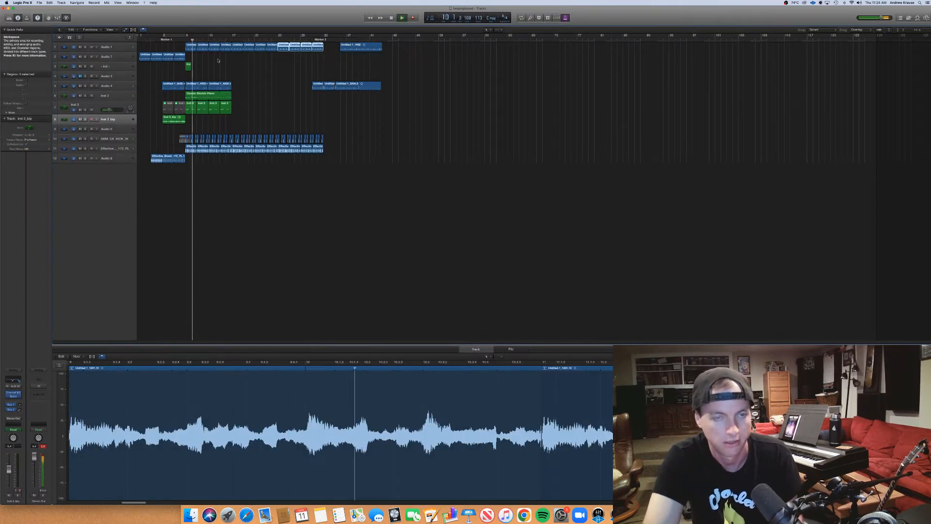
left_click(232, 39)
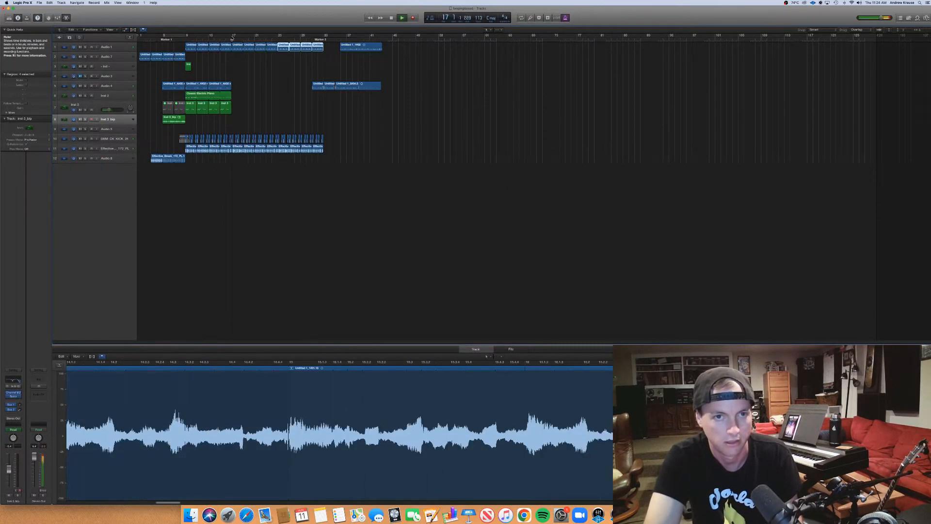
Set the cycle range from bar 17 to bar 25 and stop playback.
left_click_drag(232, 36, 277, 36)
left_click(258, 85)
key("space")
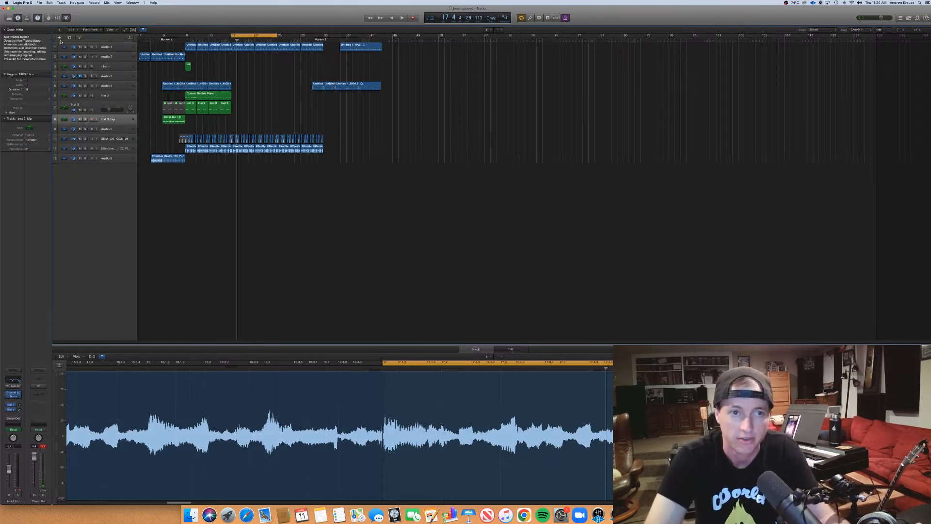
Add a software instrument track with the default patch and create an empty MIDI region on it from bar 17 to bar 21.
left_click(59, 37)
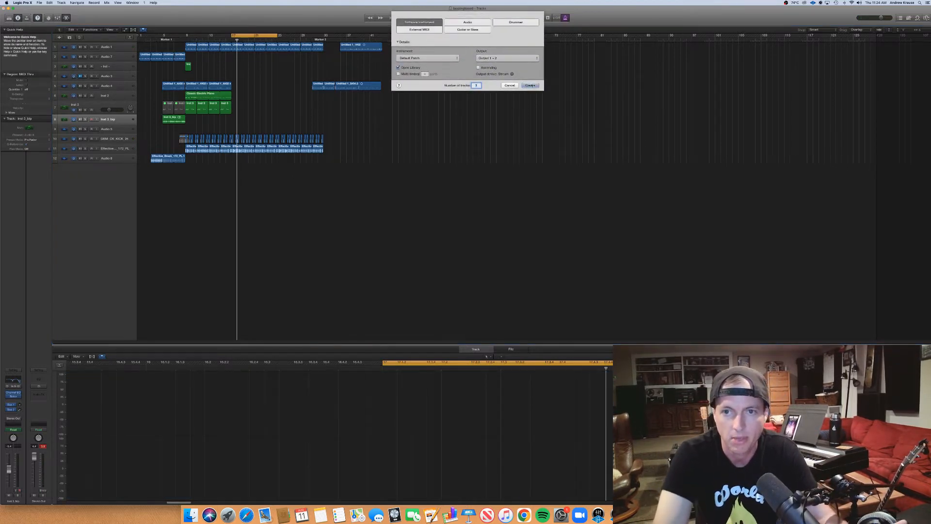
left_click(530, 86)
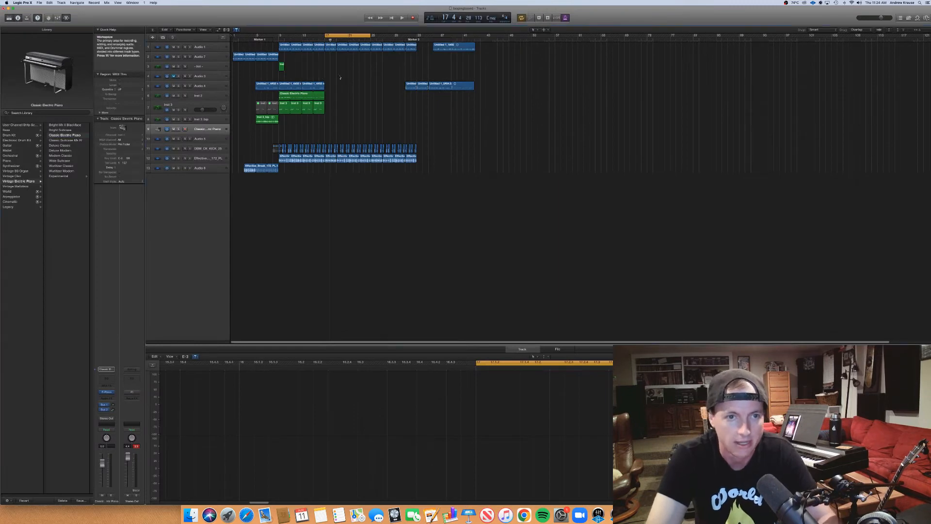
right_click(327, 127)
left_click(328, 128)
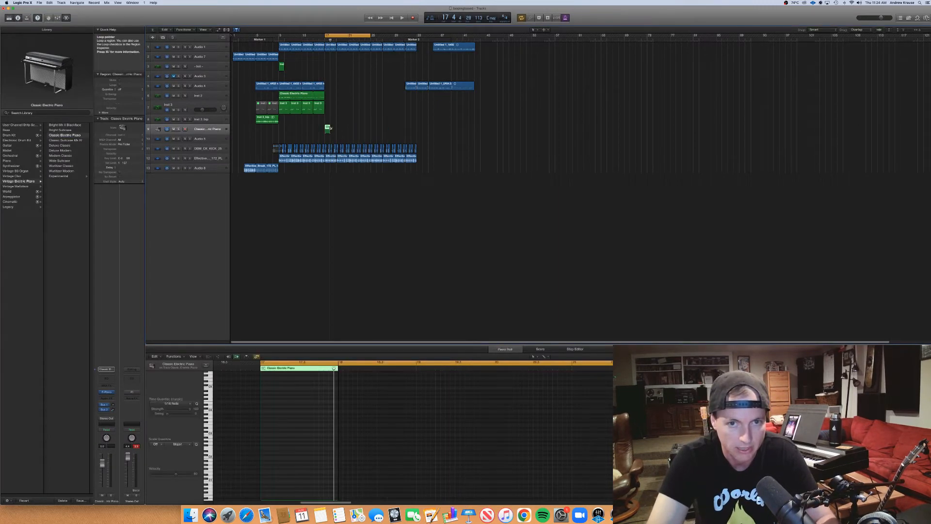
left_click_drag(329, 128, 342, 132)
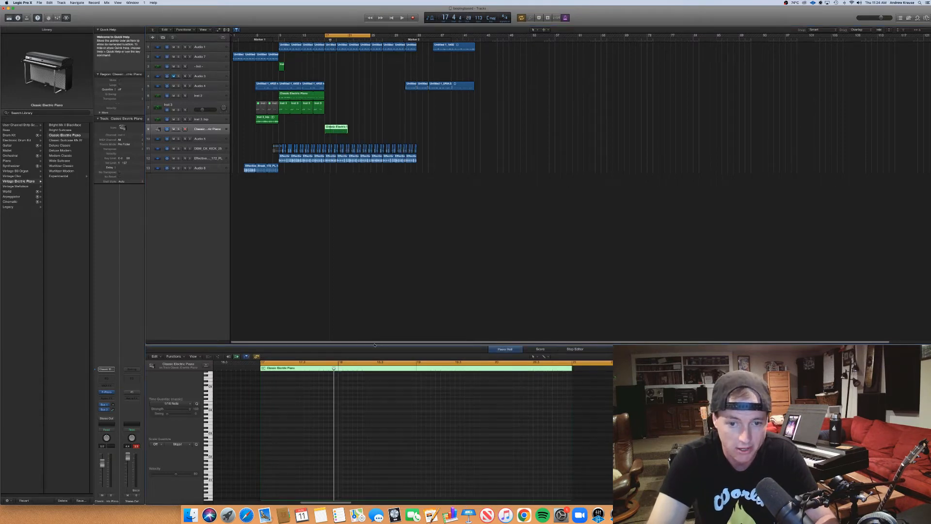
Enlarge the Piano Roll and draw a three-note chord at bar 17 in the electric piano region.
left_click_drag(375, 344, 390, 231)
left_click_drag(262, 408, 293, 411)
left_click(265, 402)
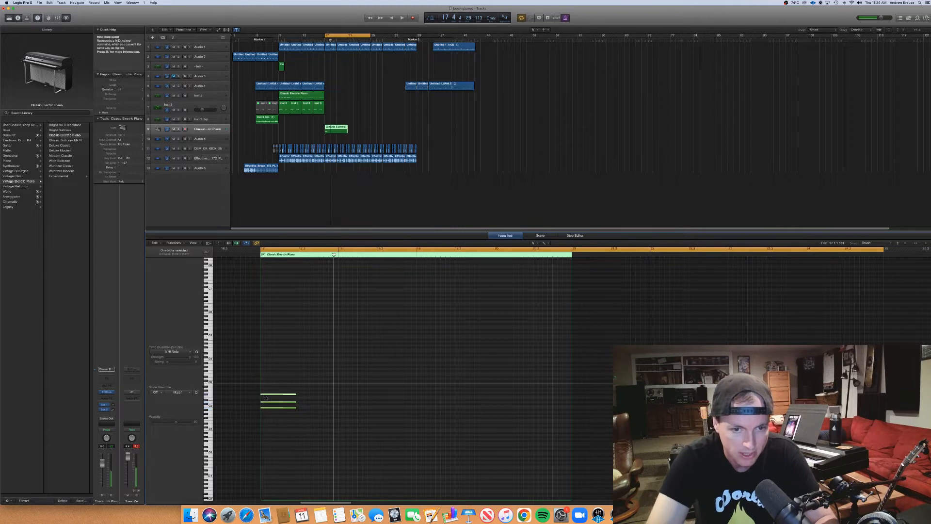
Solo the Classic Electric Piano and Audio 1 tracks and play the chord against the recording.
left_click(179, 129)
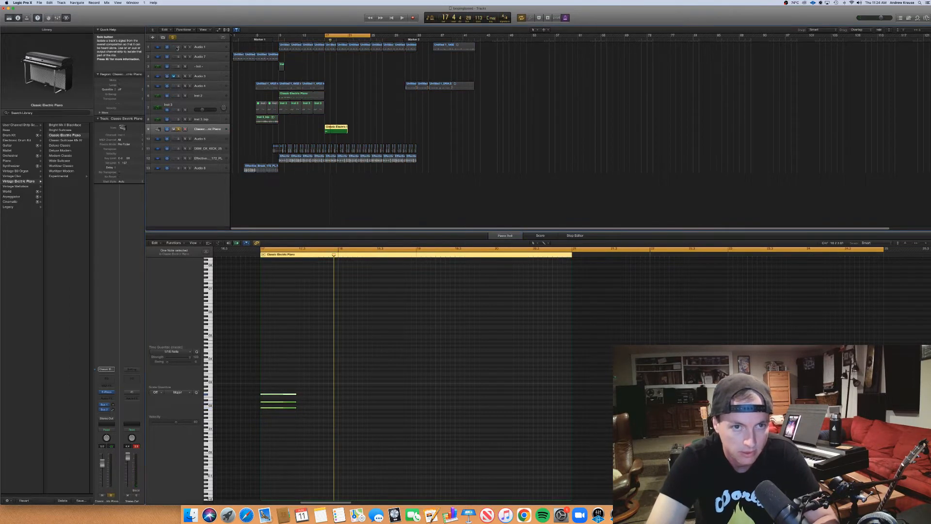
left_click(178, 47)
key("space")
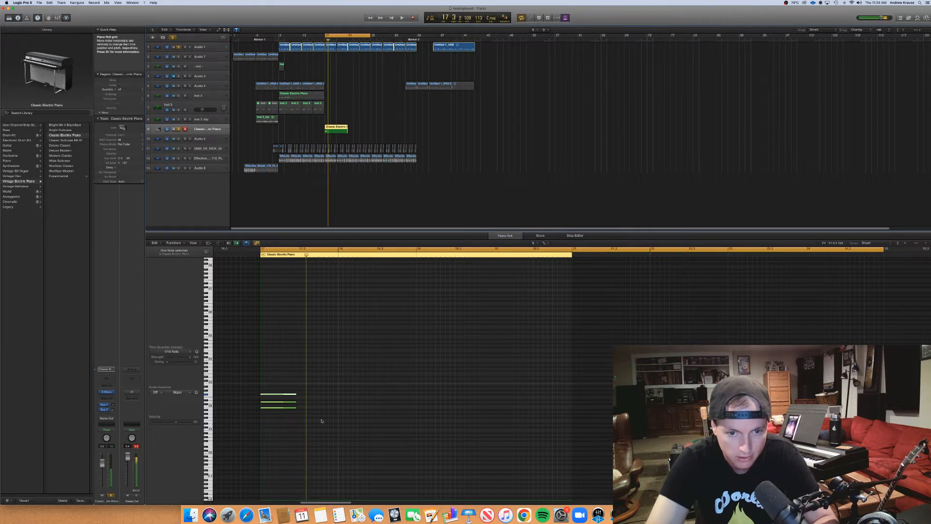
key("space")
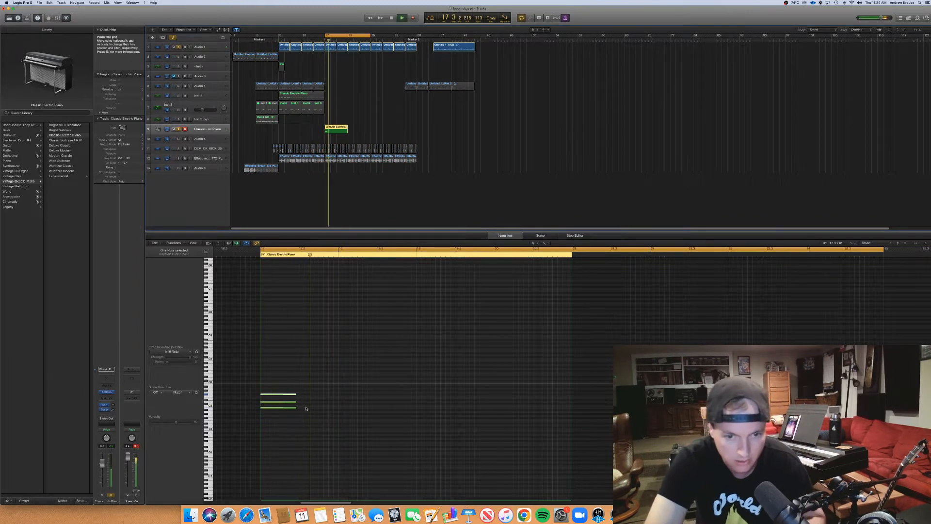
Lengthen the three notes of the first chord to end at bar 18 and play them back.
left_click_drag(294, 393, 336, 400)
key("space")
key("space")
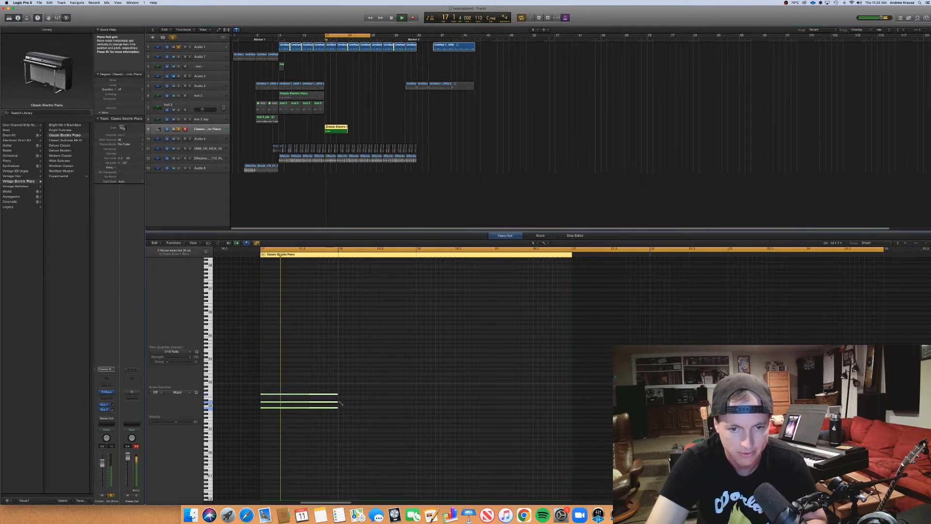
left_click(340, 402, "super")
left_click(340, 393, "super")
left_click(342, 386, "super")
left_click_drag(342, 387, 343, 389)
key("space")
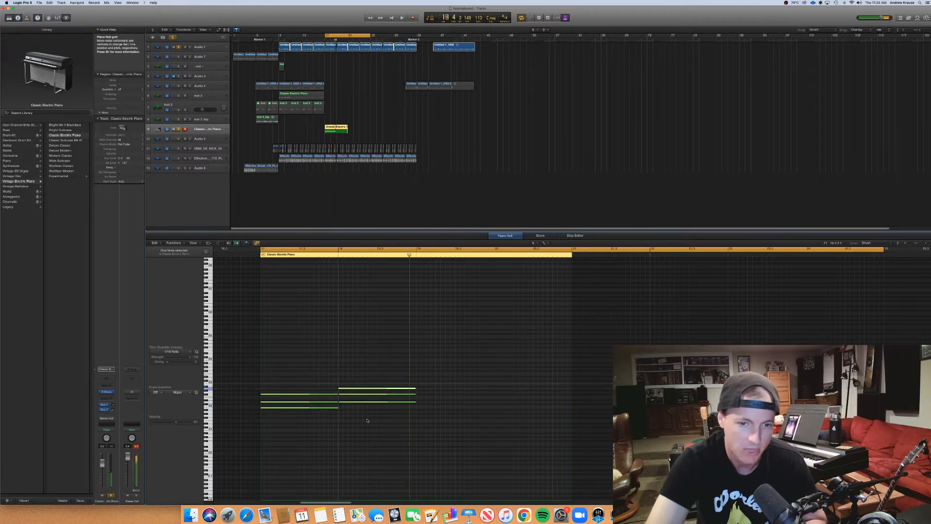
left_click_drag(360, 421, 369, 365)
key("Delete")
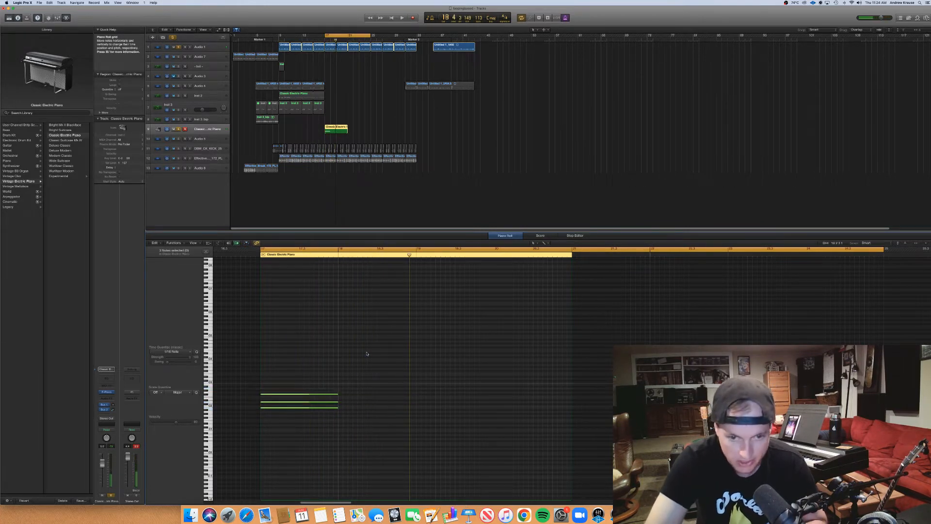
Draw one-bar, three-note chords at bars 18, 19 and 20, with the bar 18 chord pitched below the first chord.
left_click(339, 415, "super")
left_click(340, 405, "super")
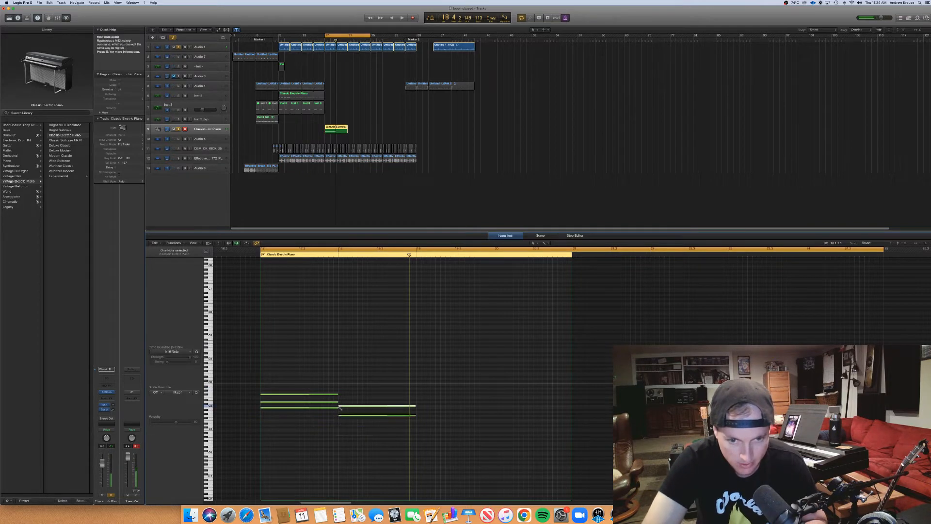
left_click_drag(342, 407, 344, 404)
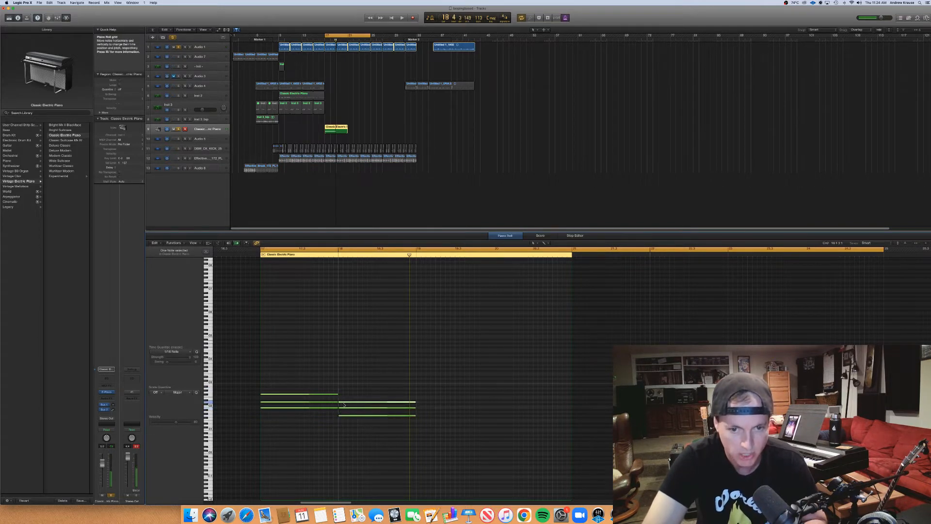
left_click(417, 402, "super")
left_click(418, 394, "super")
left_click(419, 388, "super")
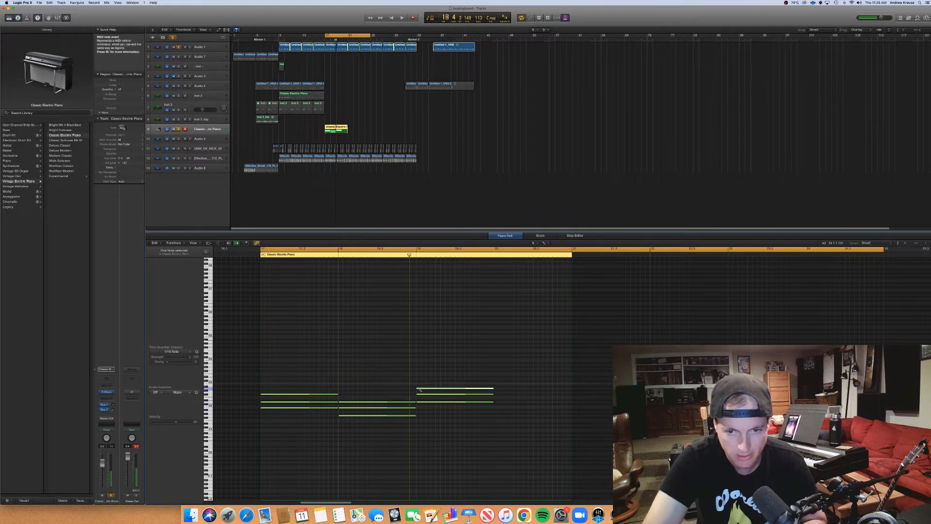
left_click(495, 412, "super")
left_click(495, 403, "super")
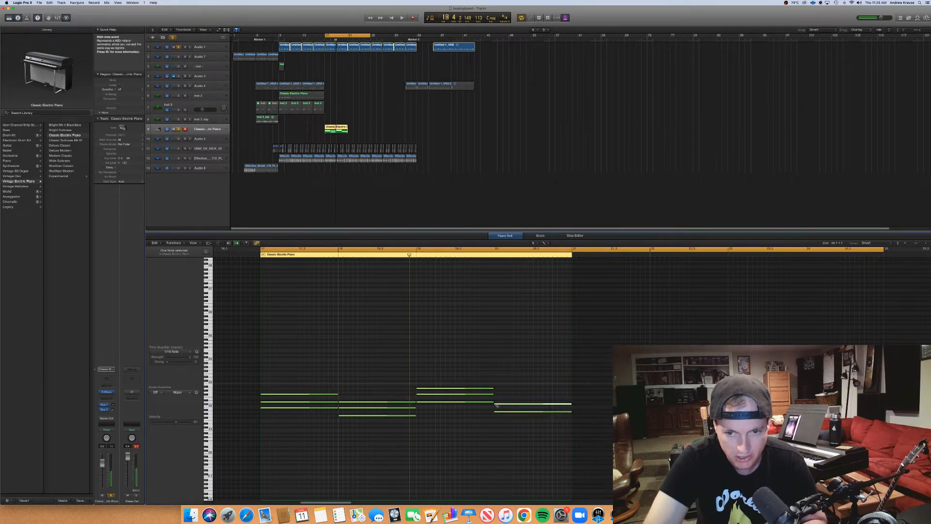
left_click(495, 399, "super")
Play the four-chord electric piano progression from bar 17 together with Audio 1.
left_click(469, 424)
key("space")
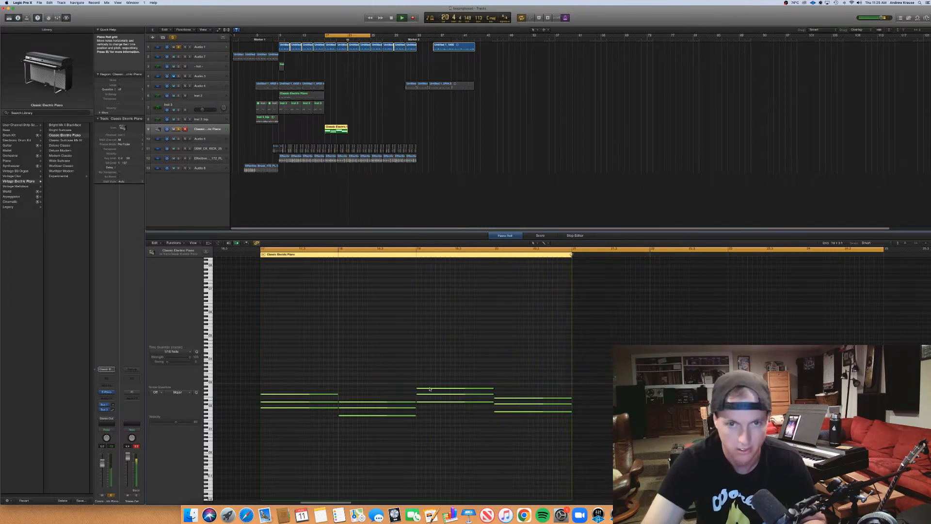
key("space")
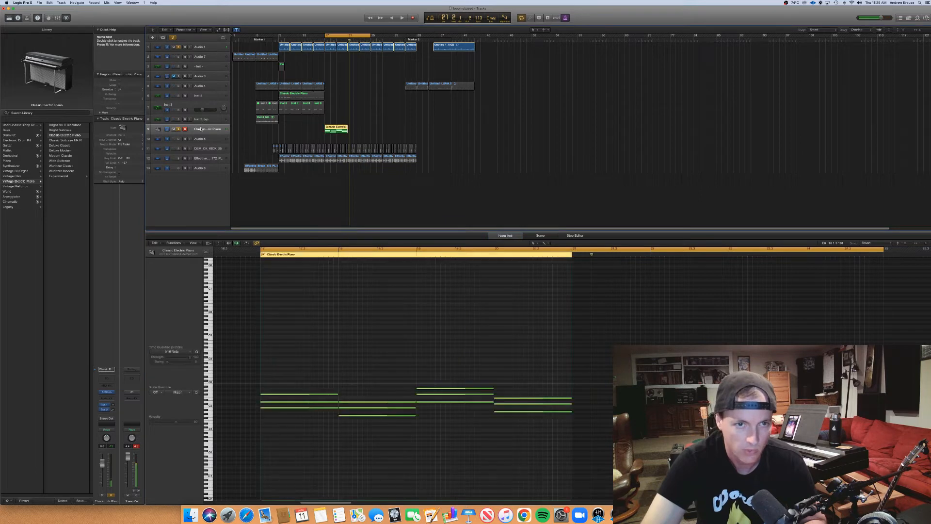
Add a software instrument track below the Classic Electric Piano track using the Applied Acoustics Systems Ultra Analog Session 2 stereo instrument.
left_click(198, 108)
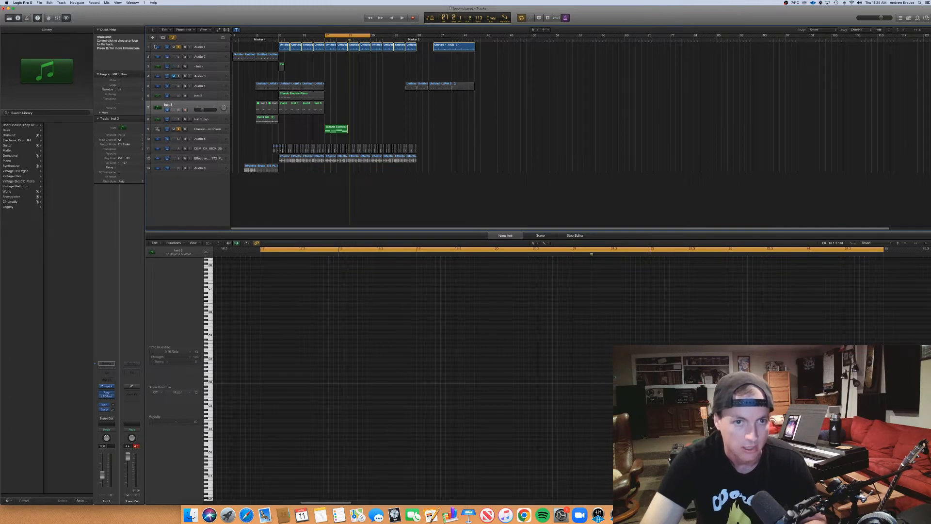
left_click(210, 129)
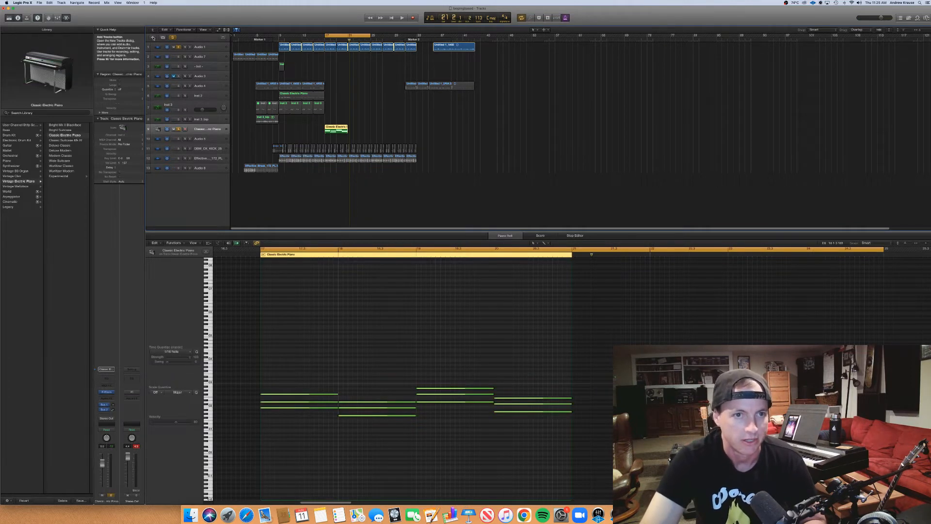
left_click(153, 37)
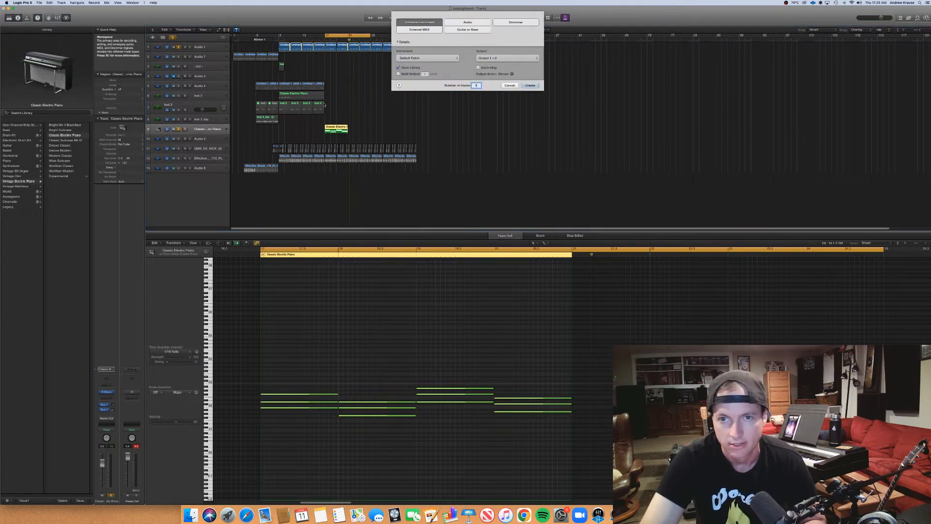
left_click(454, 59)
mouse_move(442, 151)
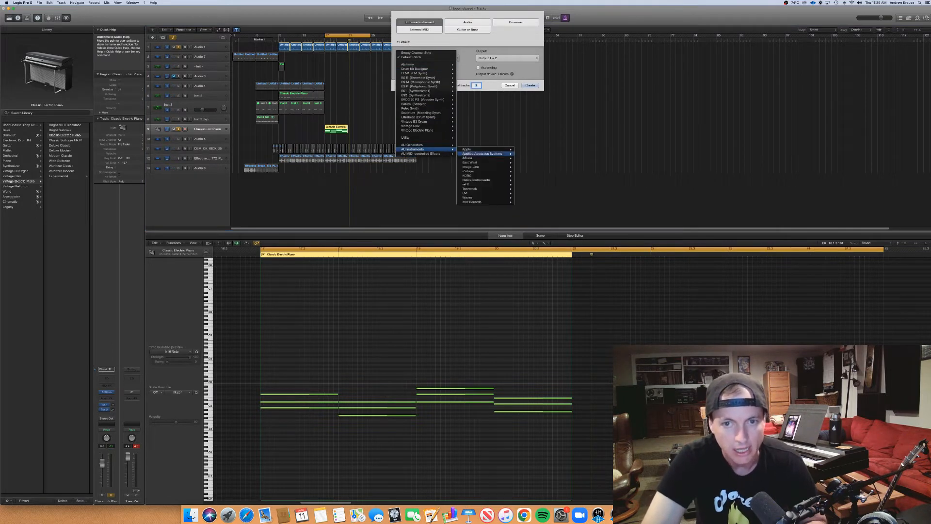
mouse_move(485, 155)
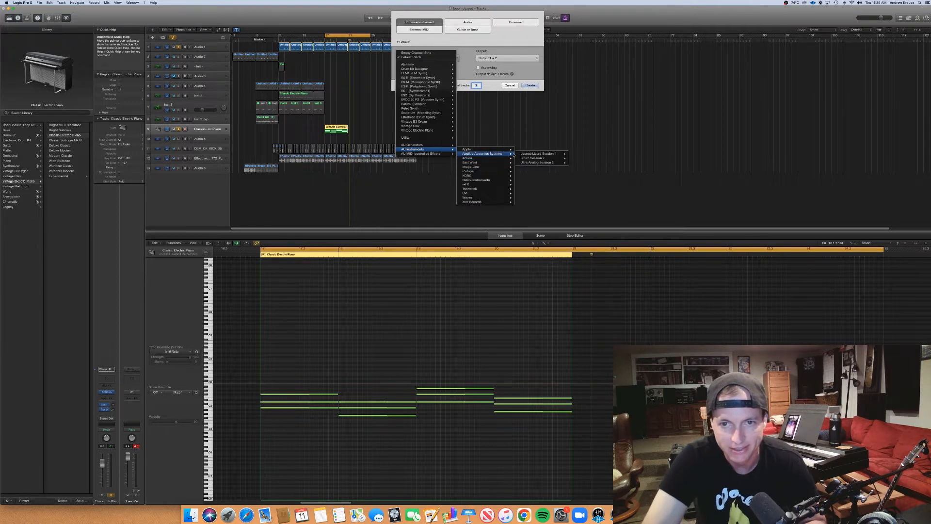
mouse_move(563, 165)
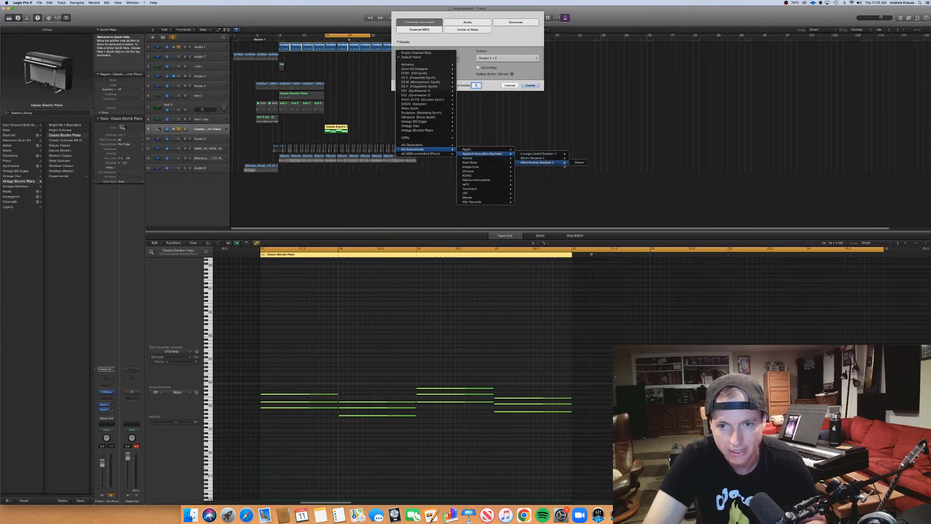
left_click(577, 163)
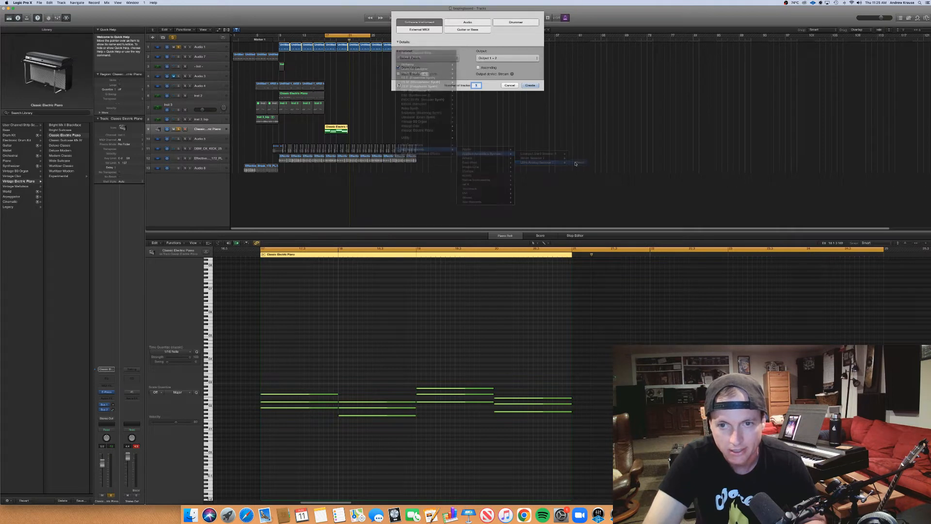
left_click(530, 86)
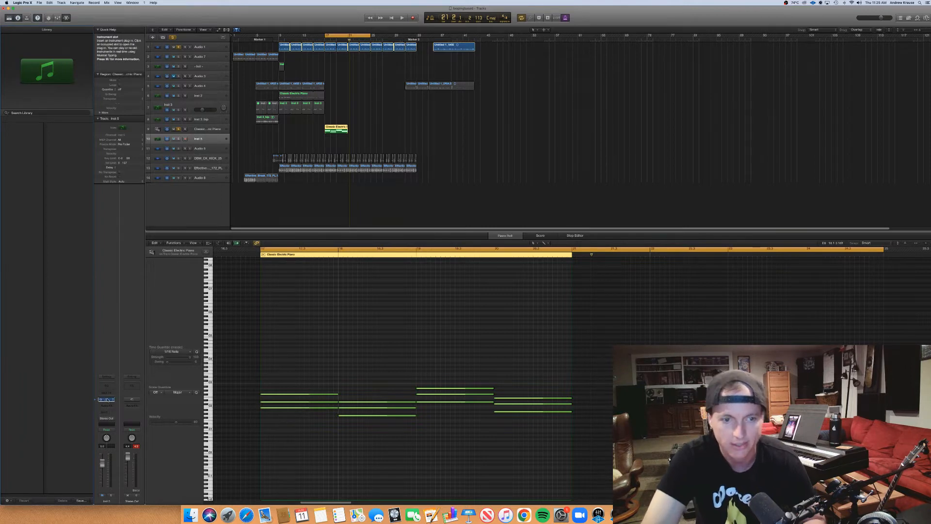
Open Ultra Analog Session 2 on the new track and load the Serenade program from its Pad bank.
left_click(108, 399)
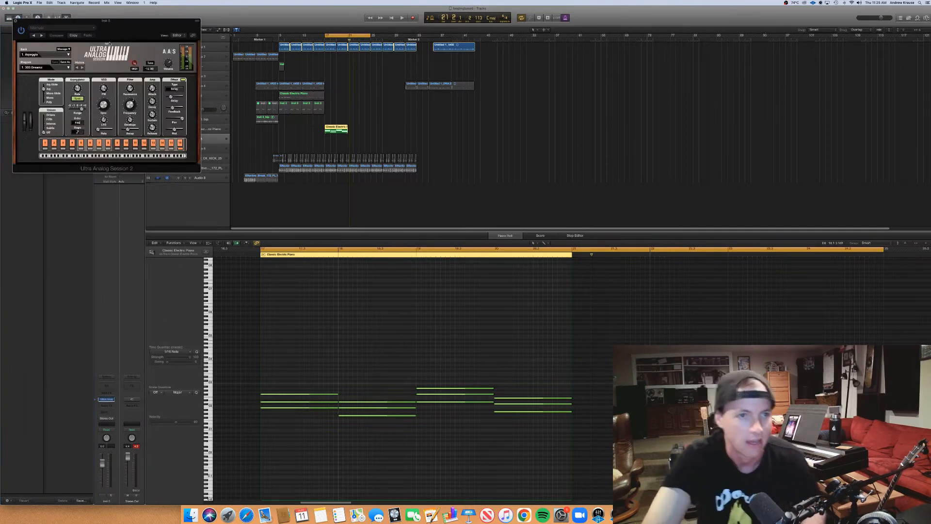
left_click_drag(108, 22, 463, 150)
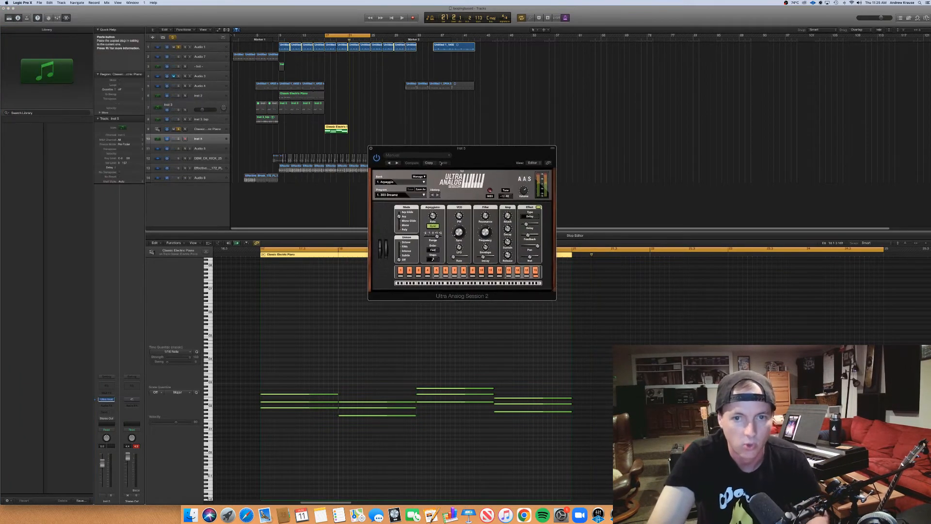
left_click(410, 156)
left_click(462, 159)
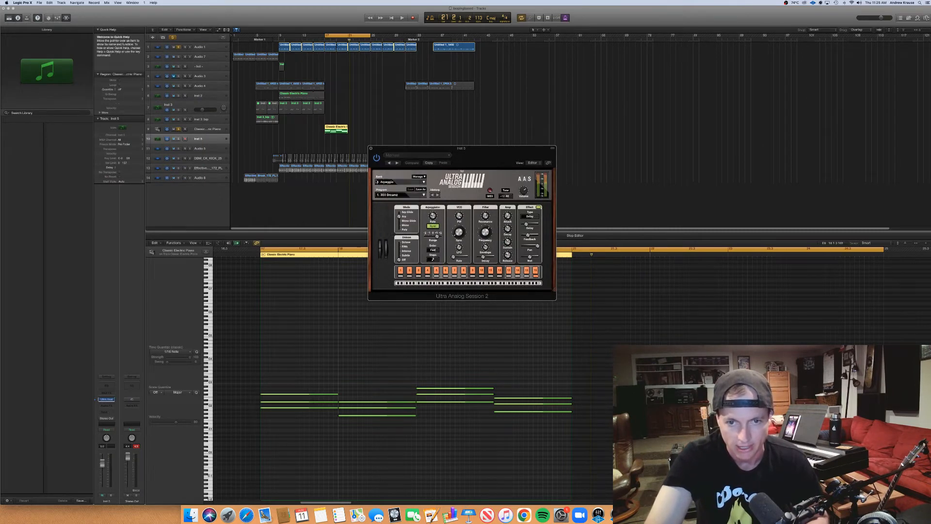
left_click(393, 182)
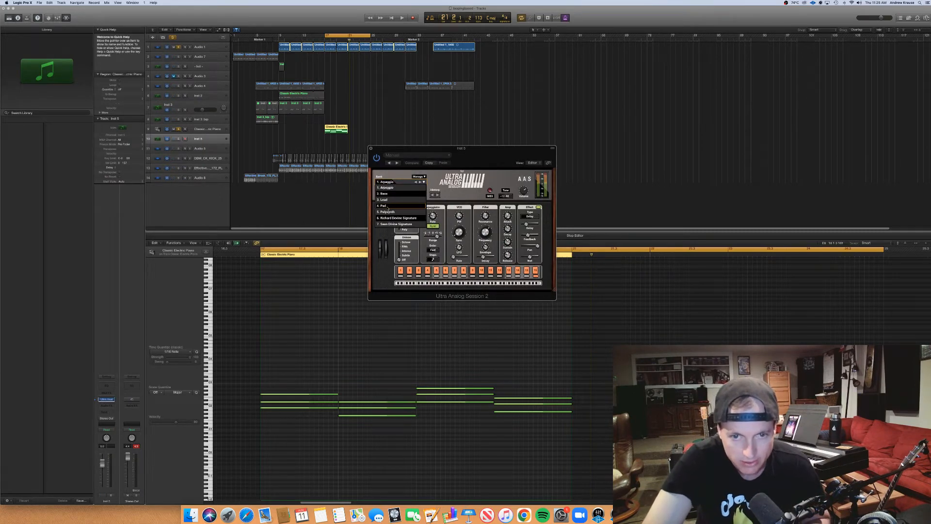
left_click(386, 206)
left_click(390, 195)
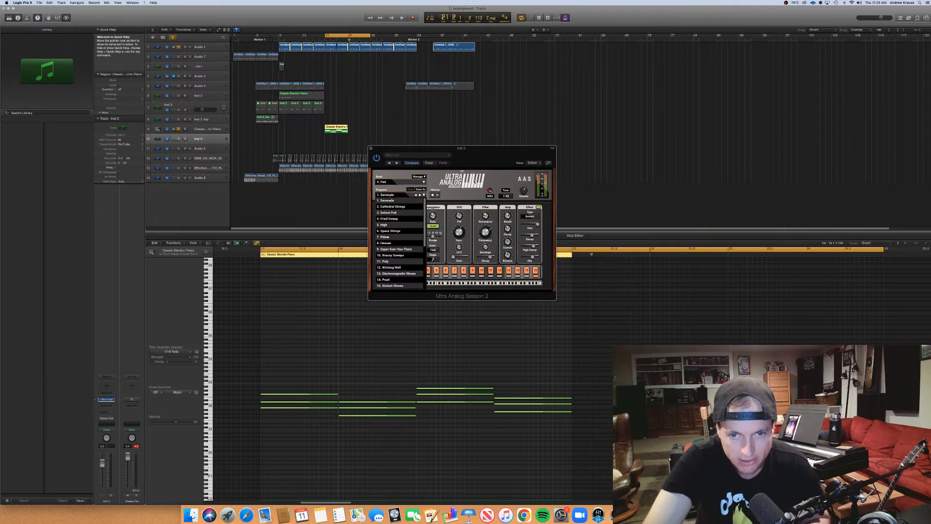
left_click(475, 182)
left_click(403, 123)
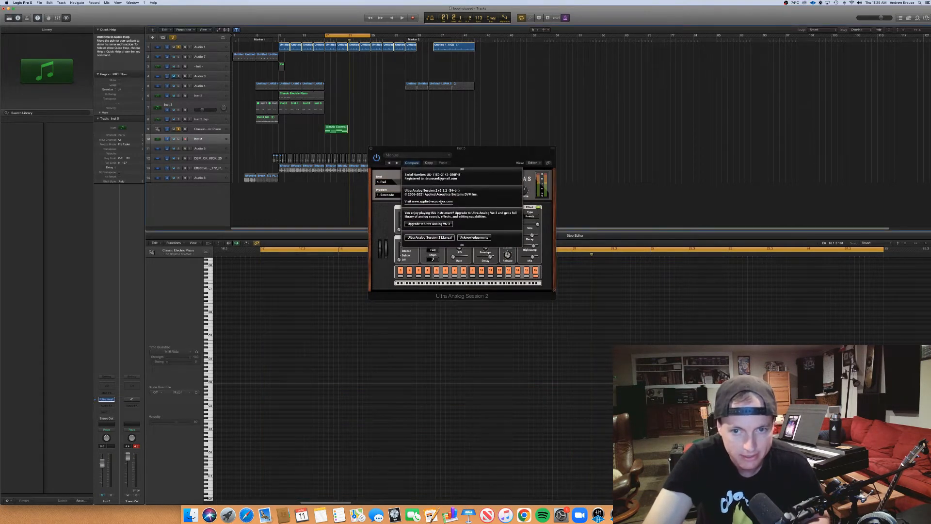
left_click(392, 232)
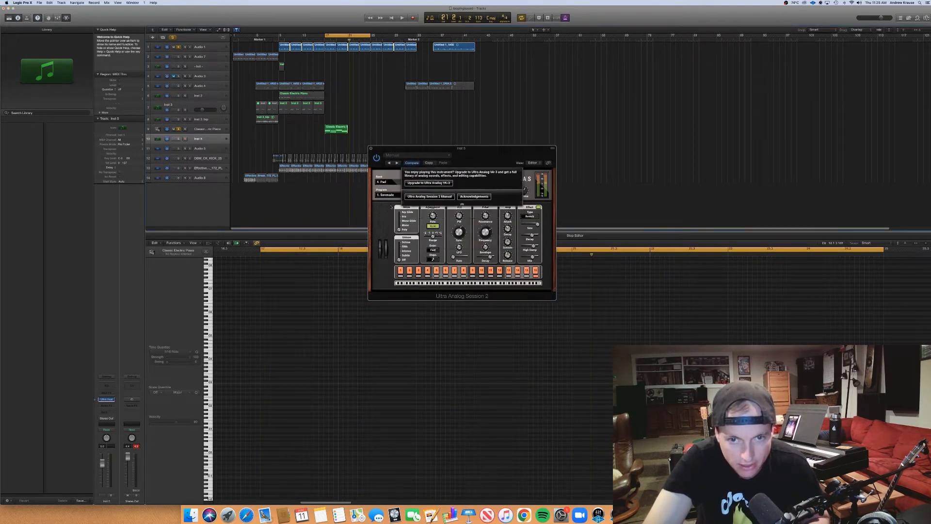
Start playback and move the four-chord region from the Classic Electric Piano track to the Ultra Analog track at bar 17.
key("space")
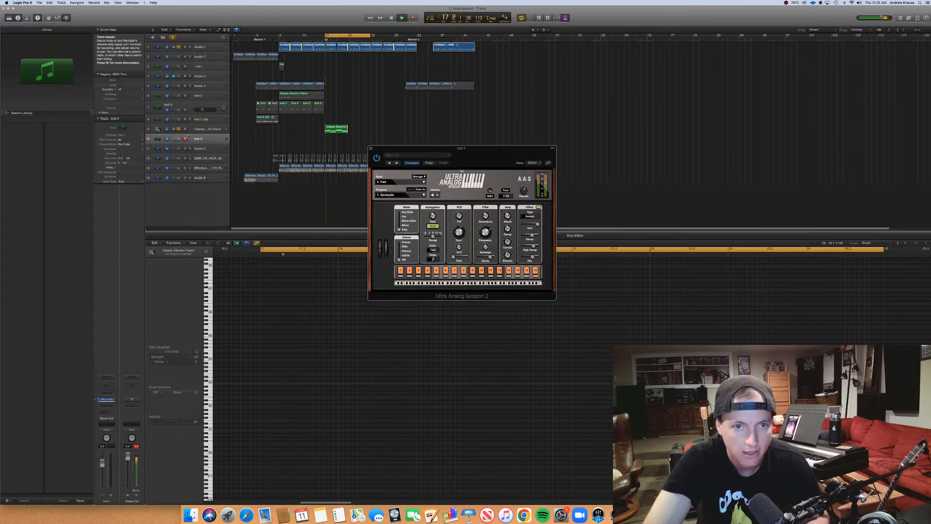
left_click_drag(333, 132, 324, 137)
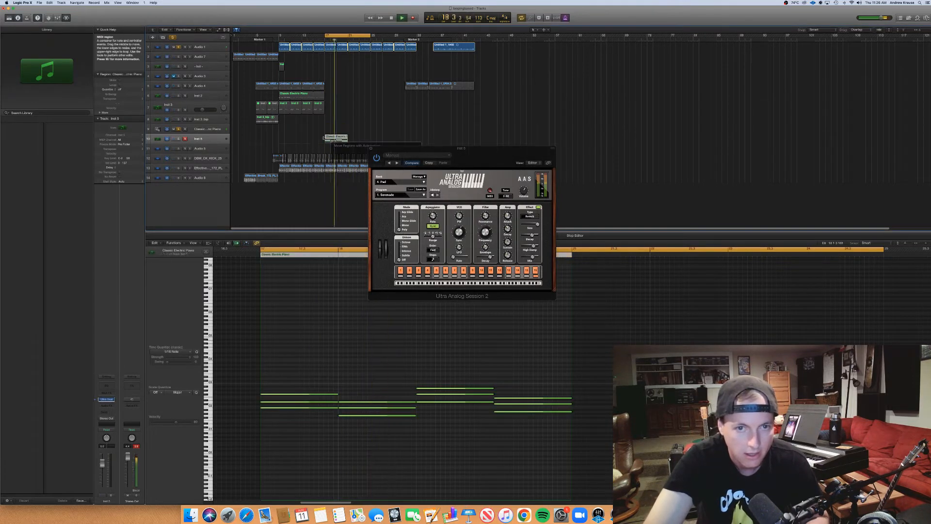
Turn off solo on the Classic Electric Piano track and transpose all notes in the four-chord pad region up one octave.
left_click(179, 130)
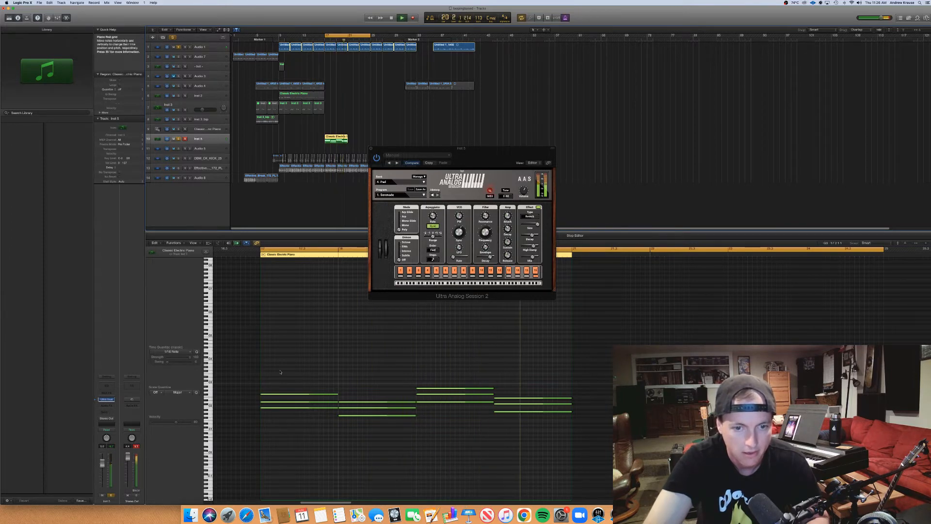
left_click_drag(518, 445, 214, 325)
key("space")
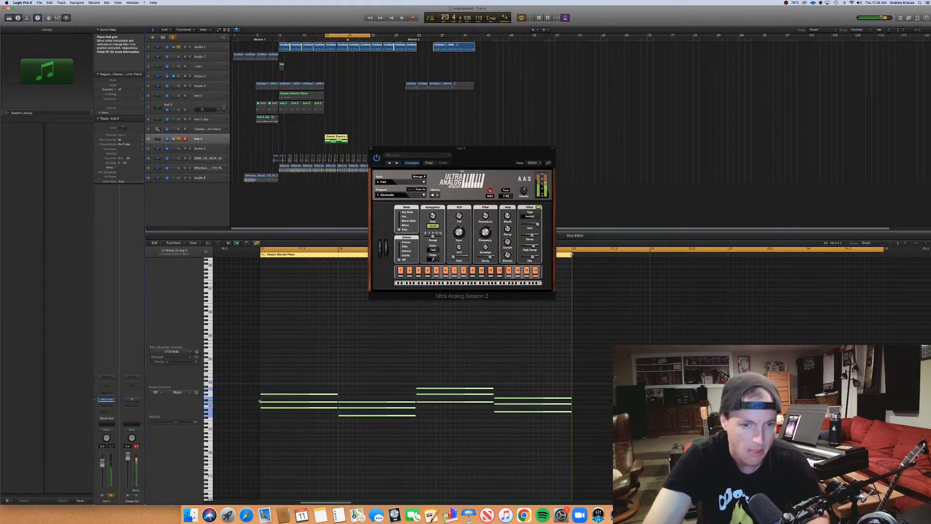
left_click_drag(270, 409, 270, 386)
key("space")
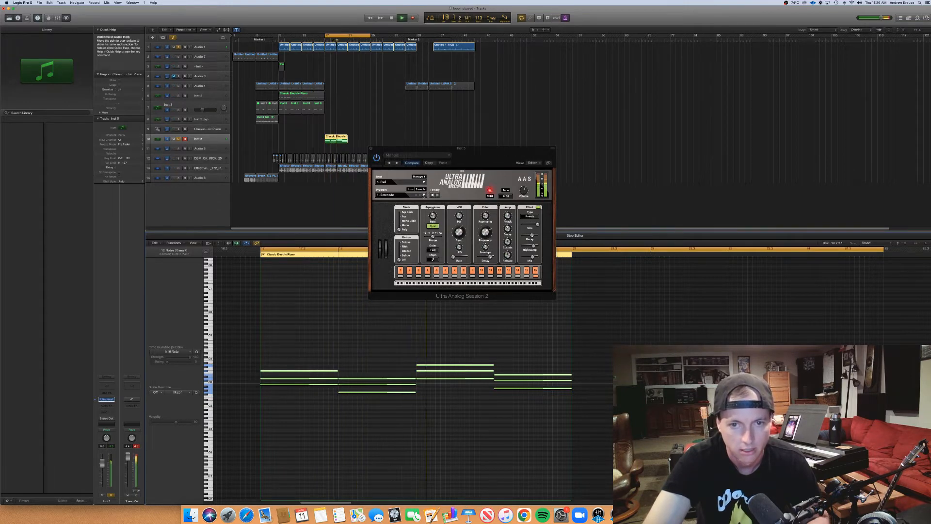
Audition the Pad bank programs from Cathedral Strings to Space Strings during playback, settle on program 5 and close the instrument window.
left_click(423, 195)
left_click(420, 196)
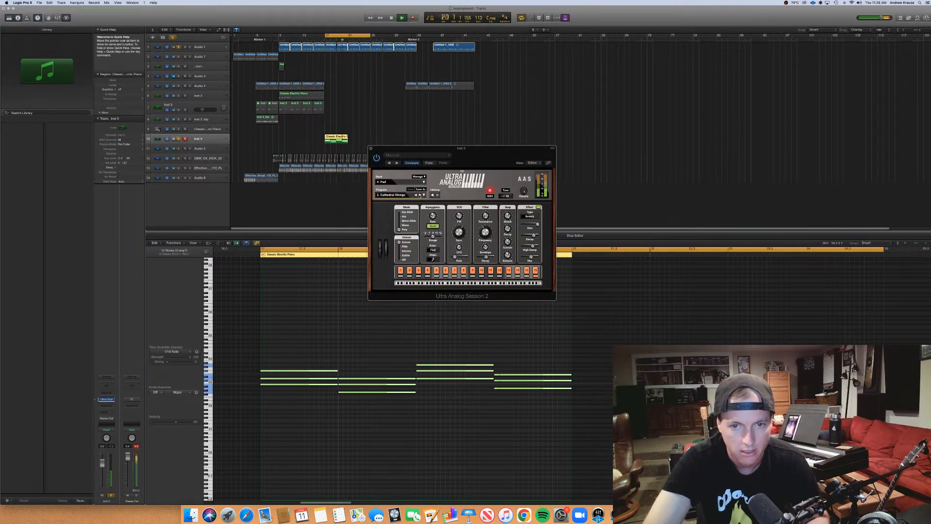
left_click(419, 195)
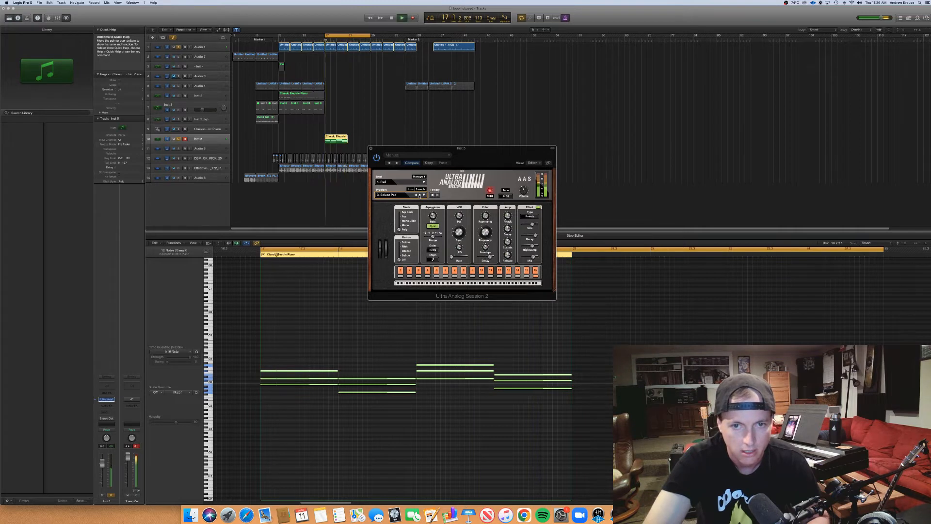
left_click(419, 195)
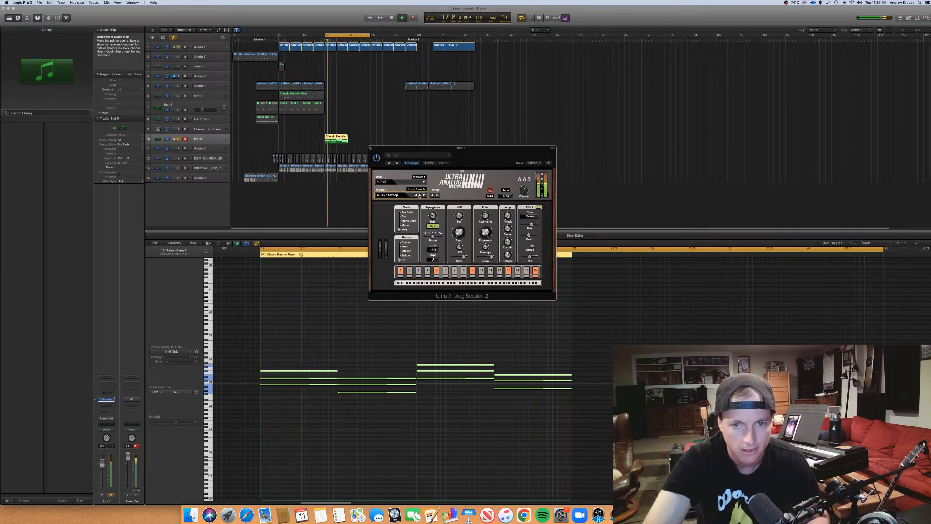
left_click(420, 195)
left_click(420, 195)
key("space")
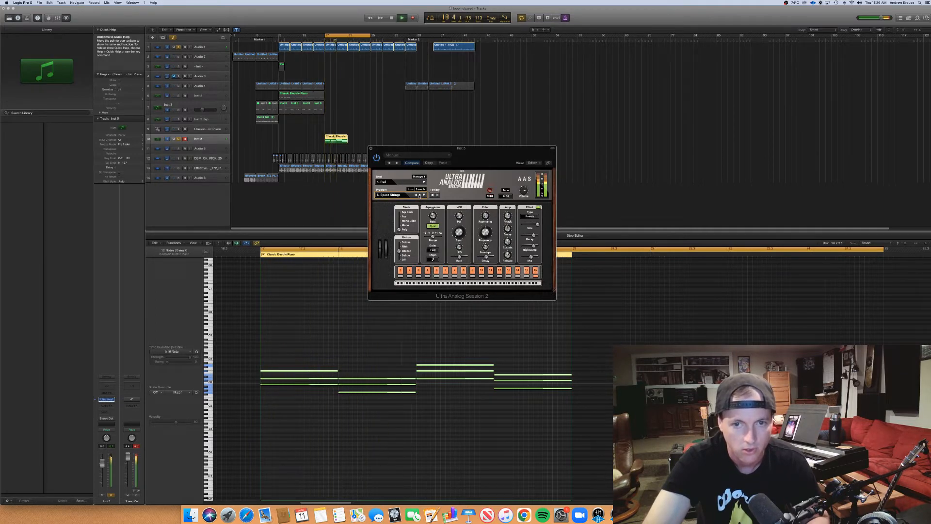
left_click(420, 195)
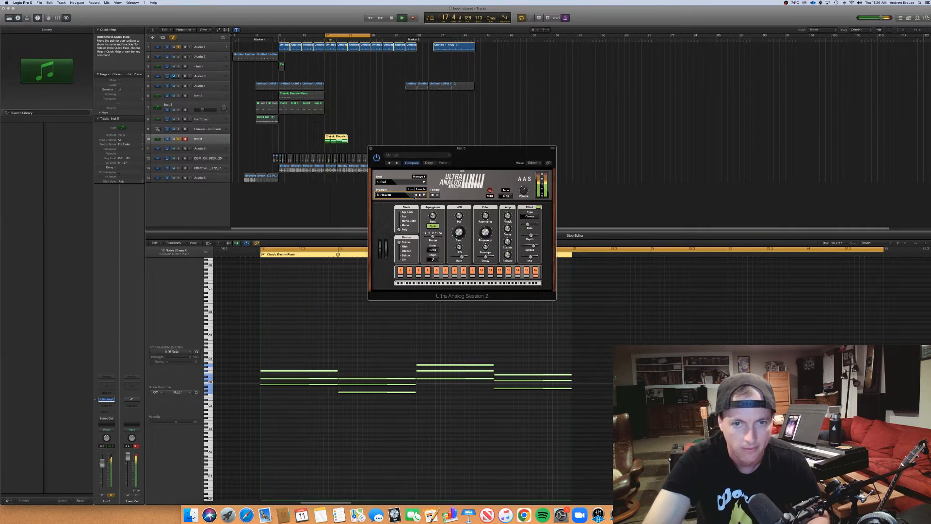
left_click(371, 147)
Lower the Stereo Out volume slightly and play the pad chords with Audio 1 to check the level.
key("space")
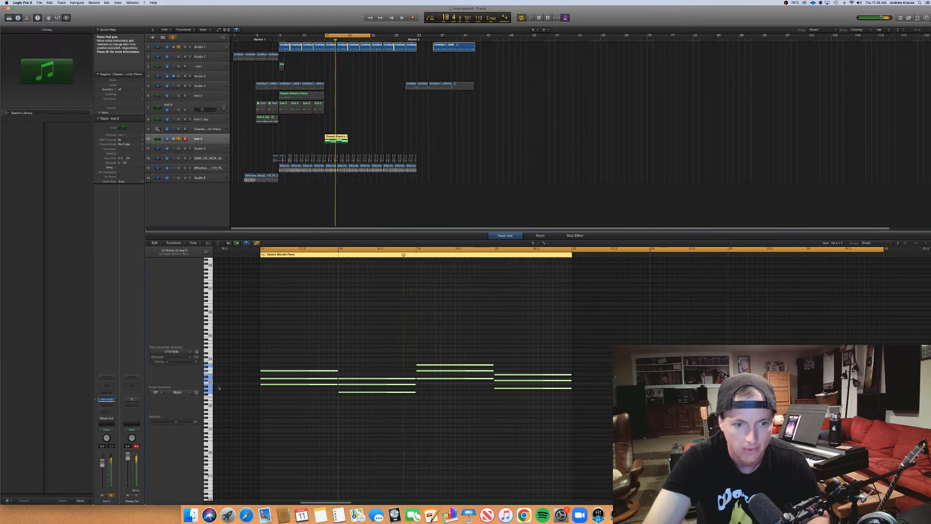
left_click_drag(128, 456, 128, 464)
key("space")
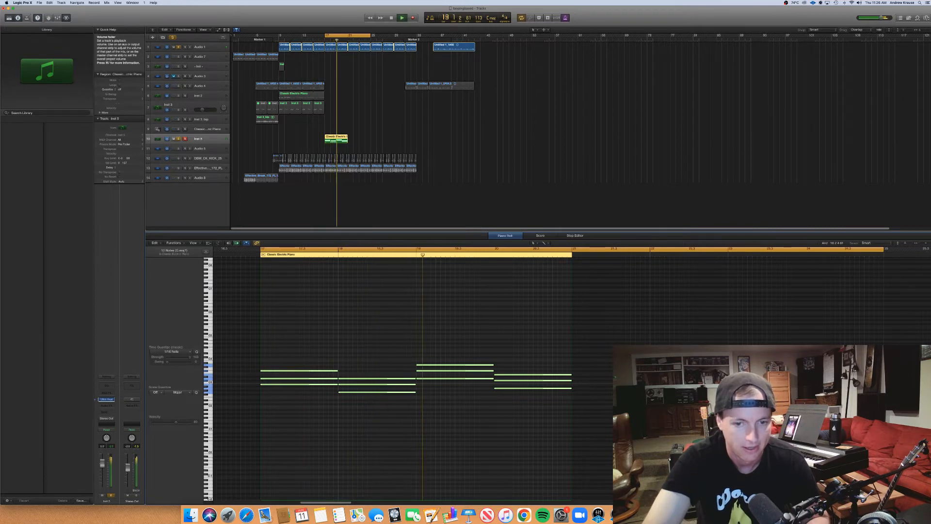
key("space")
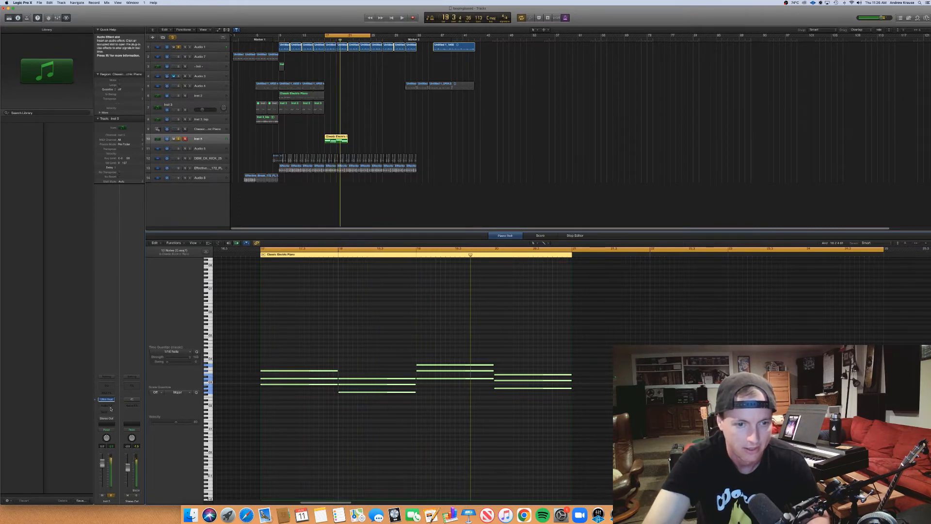
Insert Xfer Records LFOTool as an audio effect on the pad track, listen to it during playback and close its window.
left_click(108, 405)
mouse_move(115, 464)
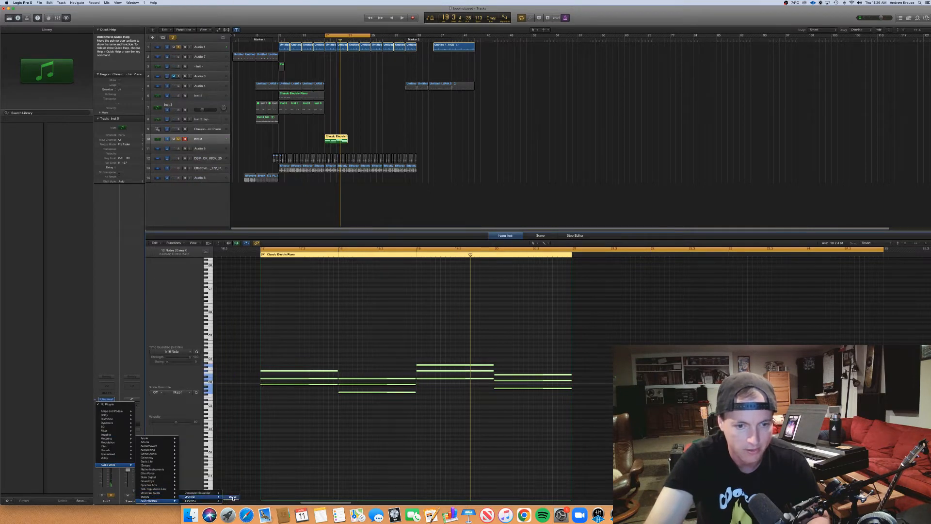
left_click(233, 497)
key("space")
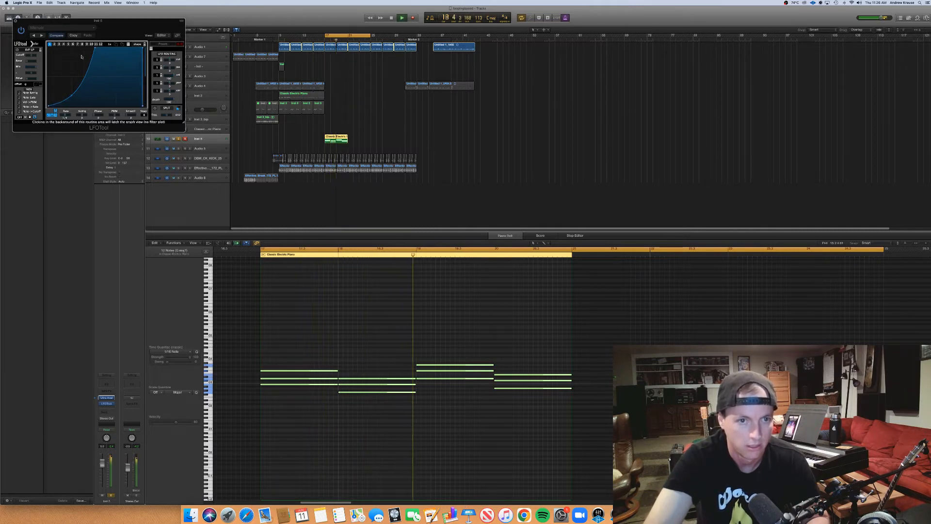
left_click(15, 21)
Play the unsoloed arrangement from bar 17 and lower the pad track's volume to sit in the mix.
left_click(271, 73)
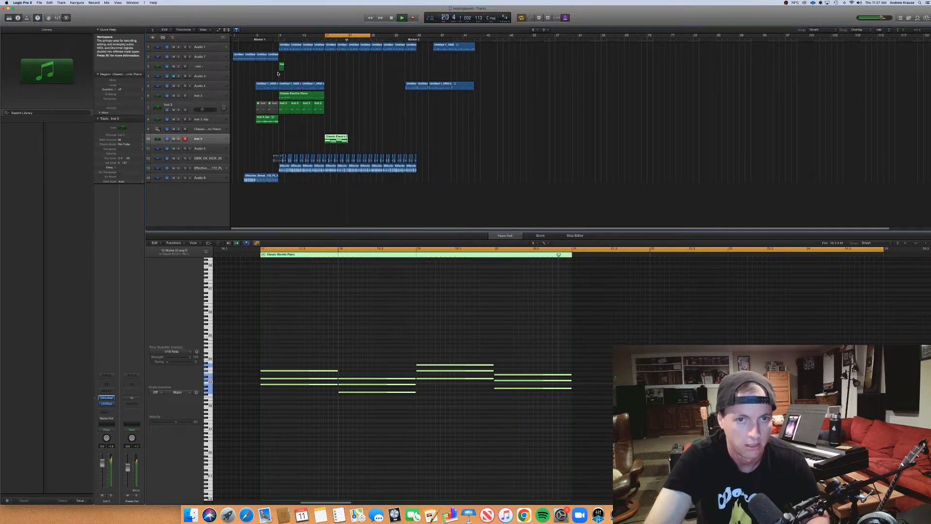
key("space")
left_click(358, 108)
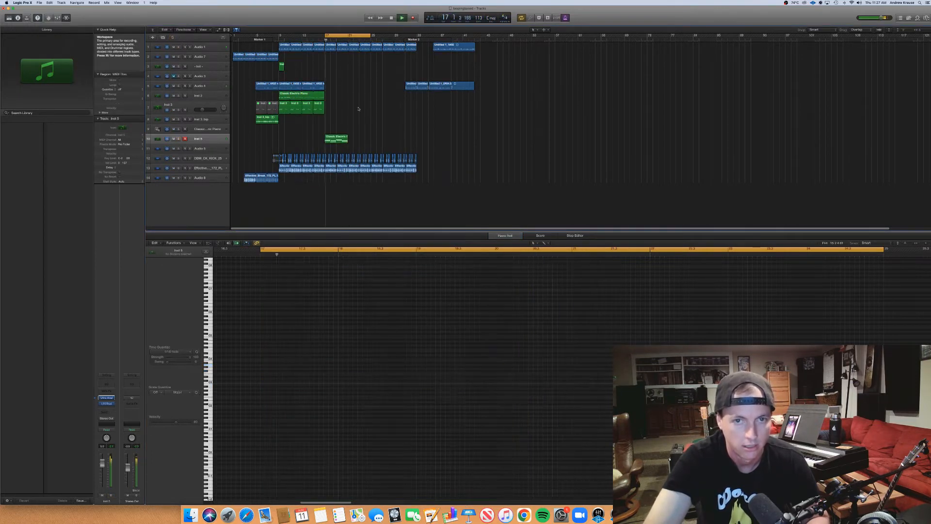
left_click_drag(102, 466, 102, 473)
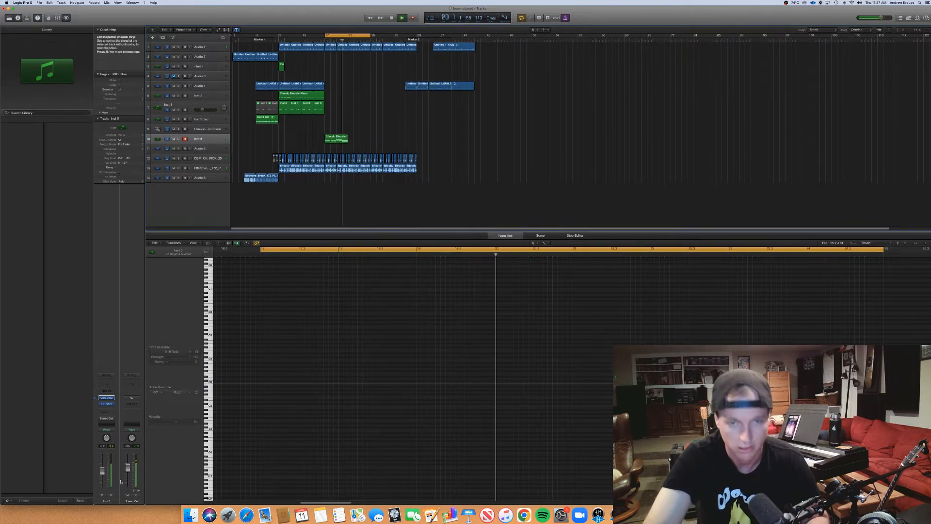
Copy the four-chord pad region to bar 21 and extend the cycle range back to bar 1.
left_click_drag(333, 139, 356, 146)
key("space")
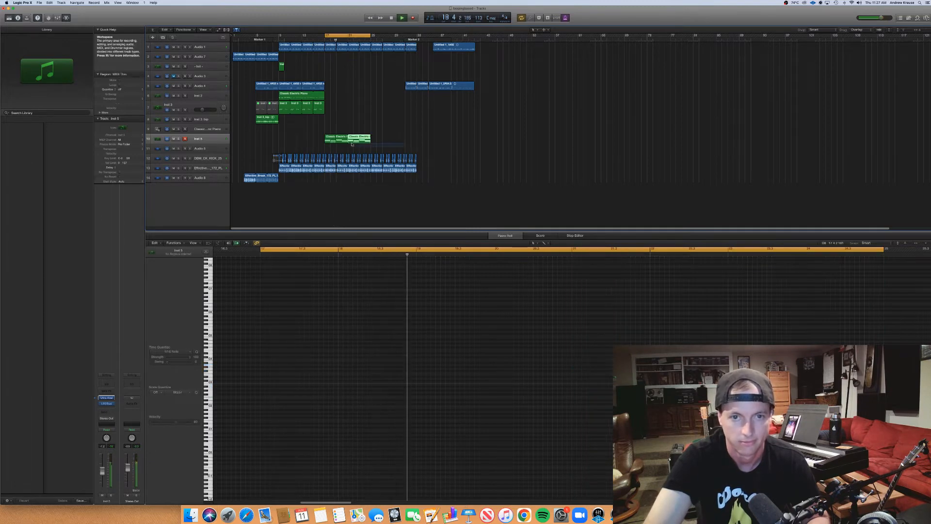
left_click(325, 137, "shift")
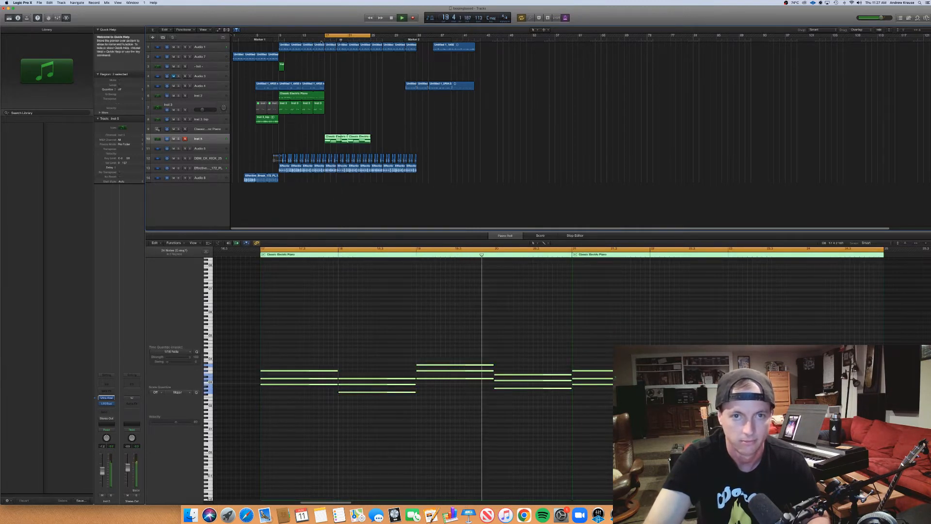
left_click_drag(326, 36, 234, 36)
left_click(385, 105)
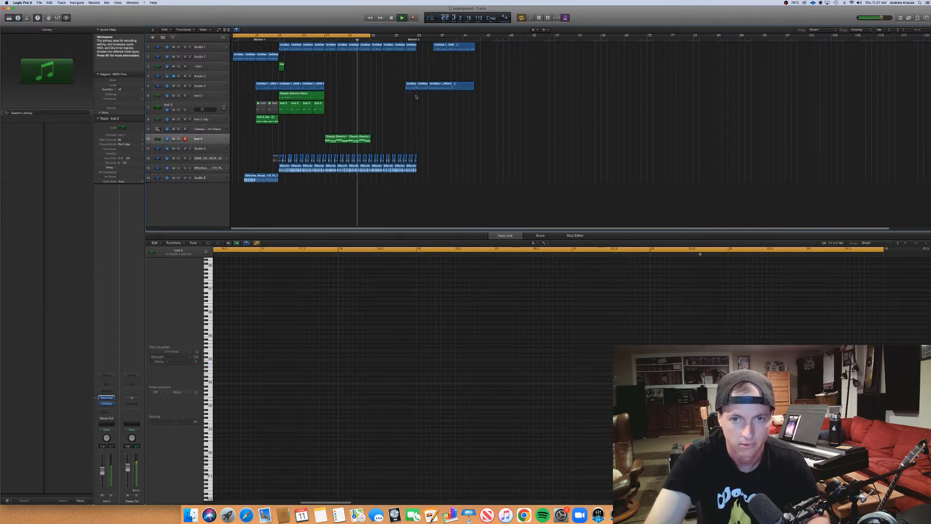
Move the two-bar Audio 4 region from bar 31 to bar 25, trying it at bar 21 during playback first.
left_click_drag(411, 86, 352, 85)
key("space")
key("space")
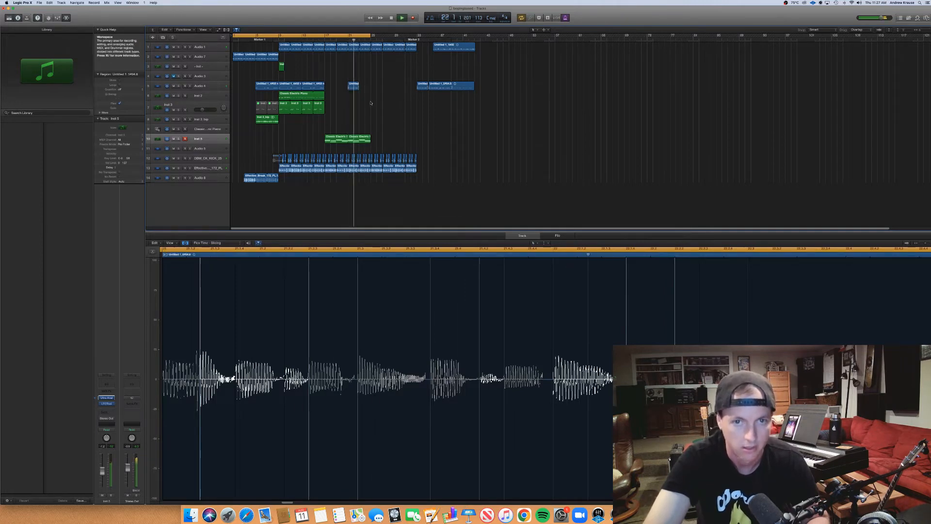
left_click(352, 86)
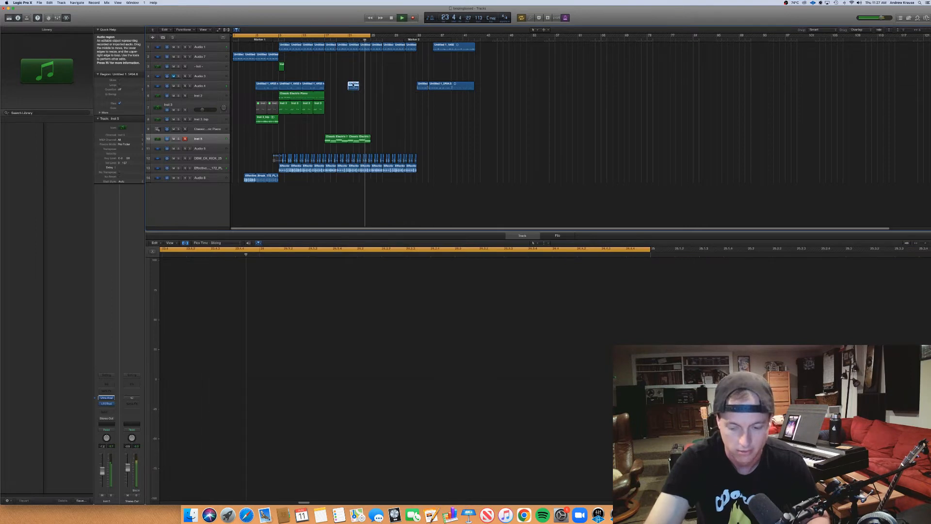
key("space")
left_click_drag(356, 89, 377, 90)
Copy both four-chord pad regions together to bar 25 so the chords fill the section up to bar 33.
left_click(364, 140)
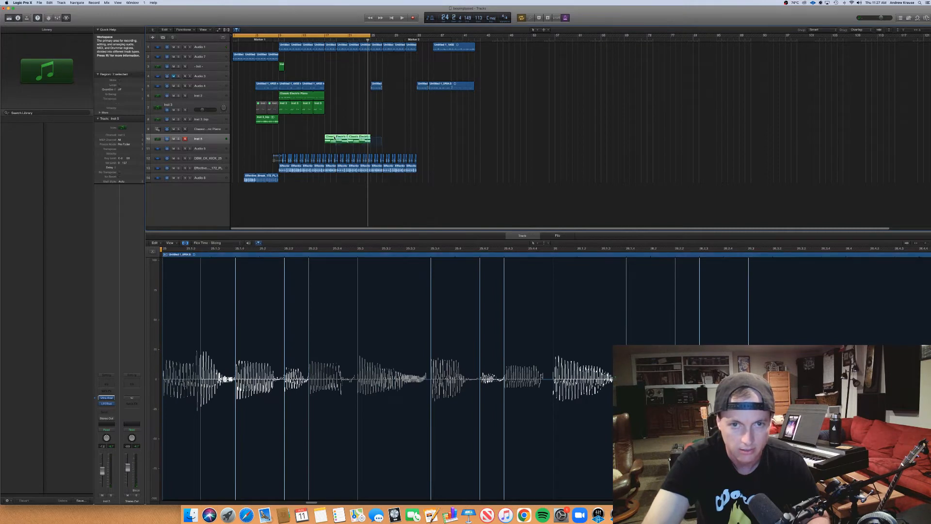
left_click(336, 138, "shift")
left_click_drag(336, 138, 380, 141)
Repeat the two-bar Audio 4 region from bar 25 to bar 33 as separate back-to-back copies.
left_click_drag(381, 84, 425, 89)
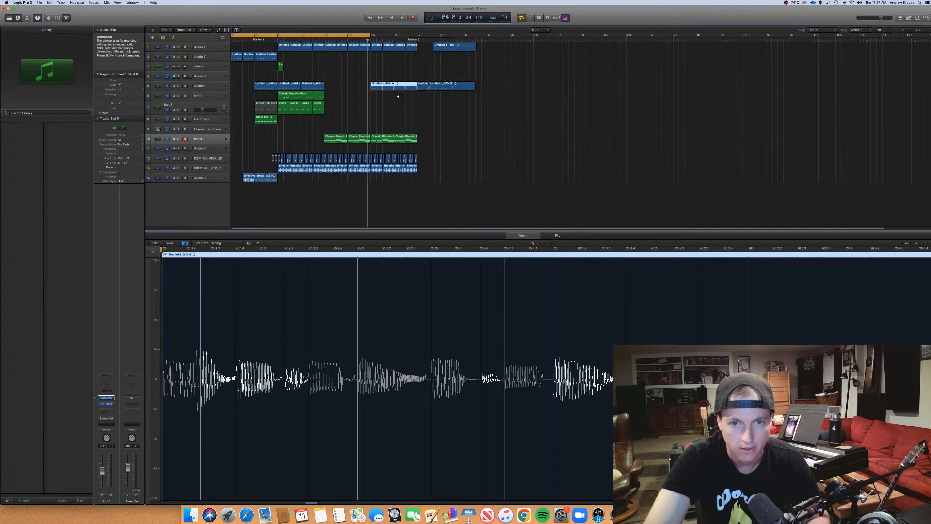
key("super+Right")
key("super+Right")
key("super+Right")
key("super+Right")
scroll(399, 98, "down", 10)
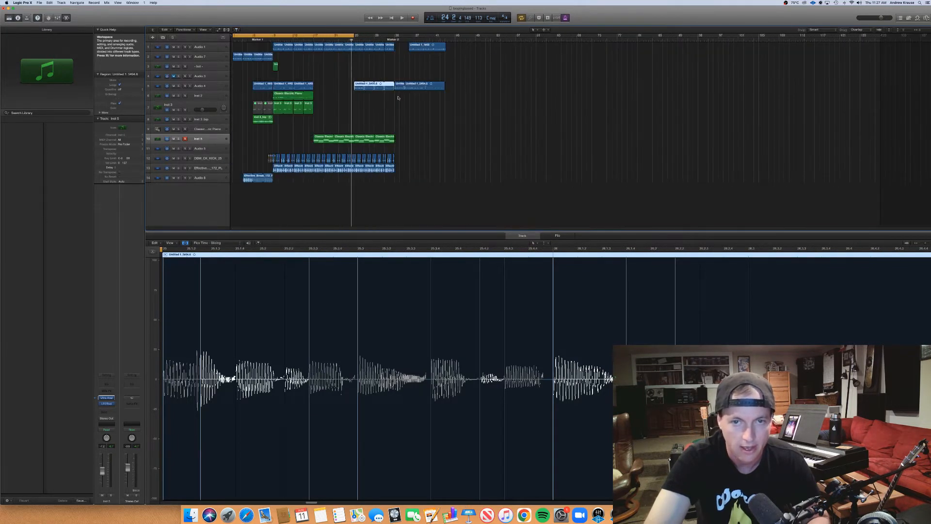
scroll(399, 97, "up", 10)
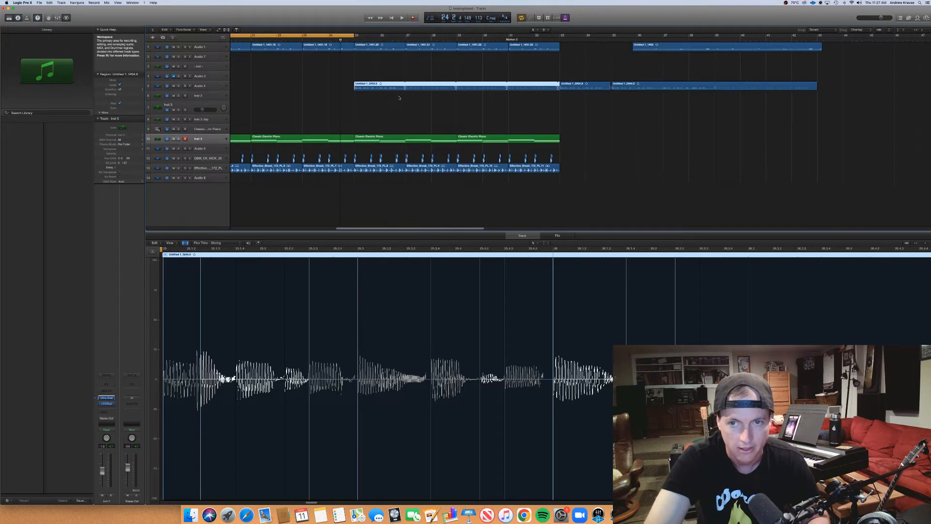
left_click_drag(394, 87, 466, 91)
left_click_drag(466, 87, 518, 90)
left_click(477, 106)
Extend the end of the cycle range to bar 33 and play the arrangement from bar 1.
key("super+Left")
key("super+Left")
key("super+Left")
key("super+Left")
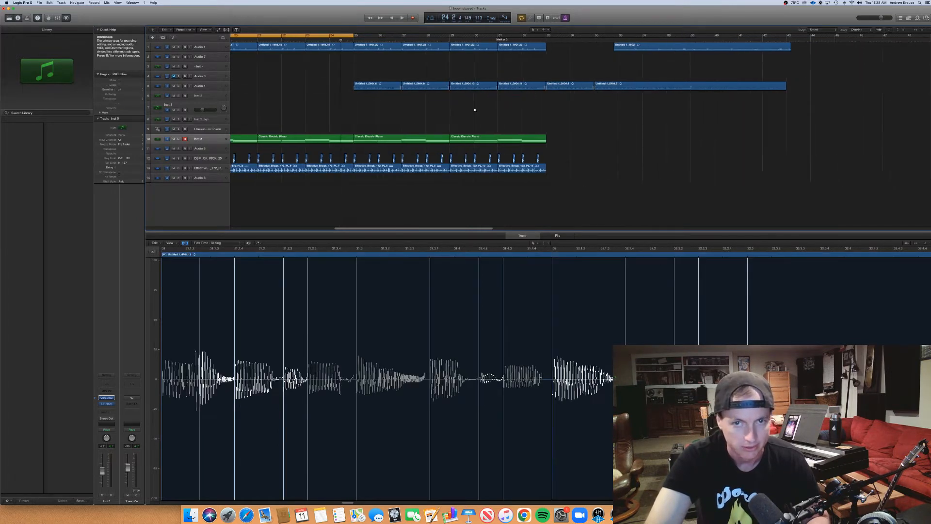
key("super+Left")
key("super+Left")
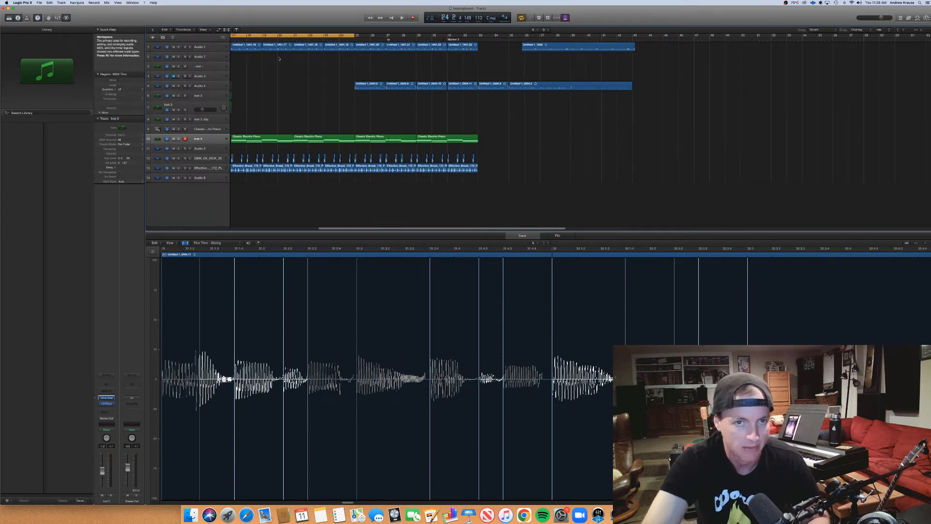
scroll(315, 44, "left", 8)
key("super+Left")
key("super+Left")
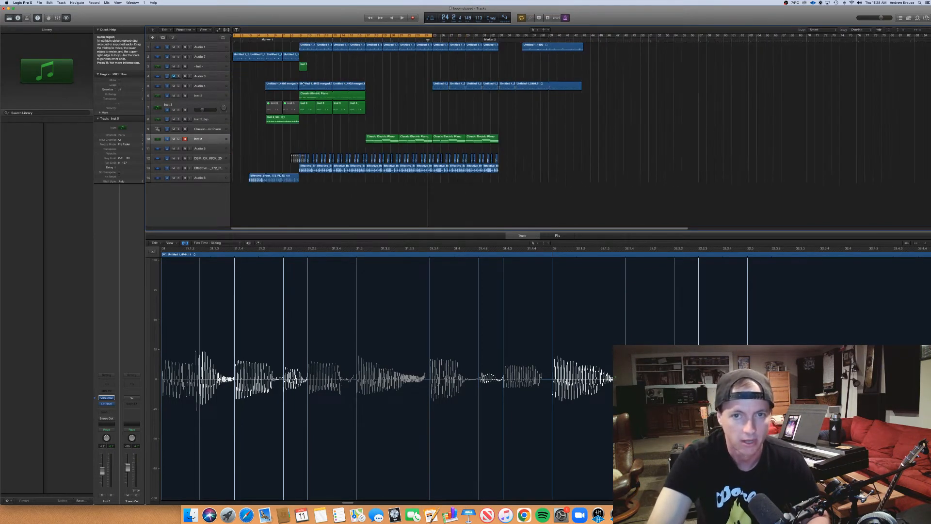
left_click_drag(433, 35, 498, 35)
key("space")
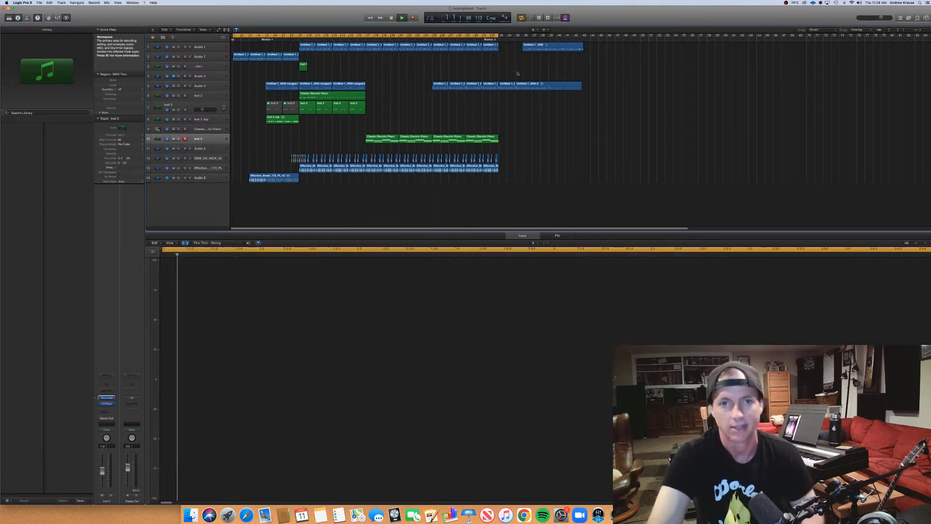
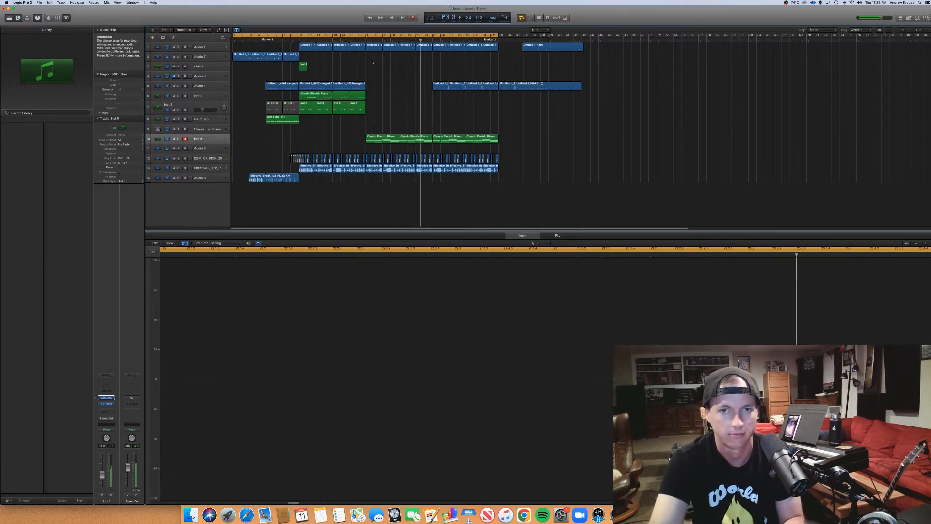
Delete the Audio 1 regions between bars 17 and 33 and play the transition from about bar 16.
left_click_drag(412, 54, 488, 50)
key("Delete")
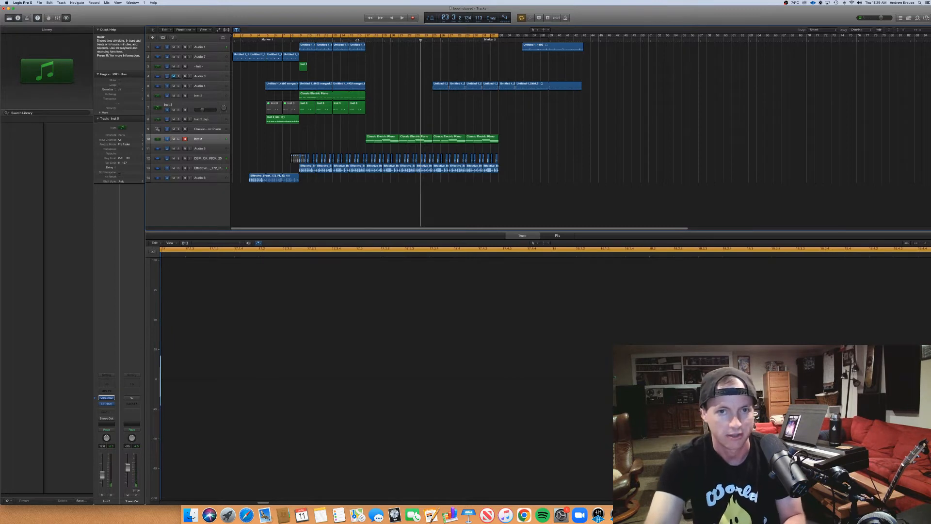
left_click(357, 40)
key("space")
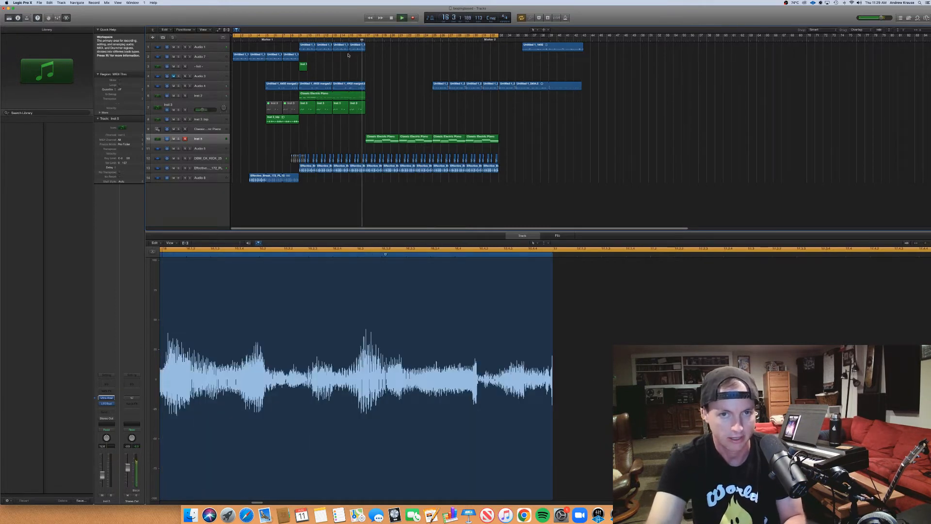
Try extending the looped Classic Electric Piano region on the Inst 2 track to bar 25 and listen to it.
left_click_drag(364, 93, 434, 96)
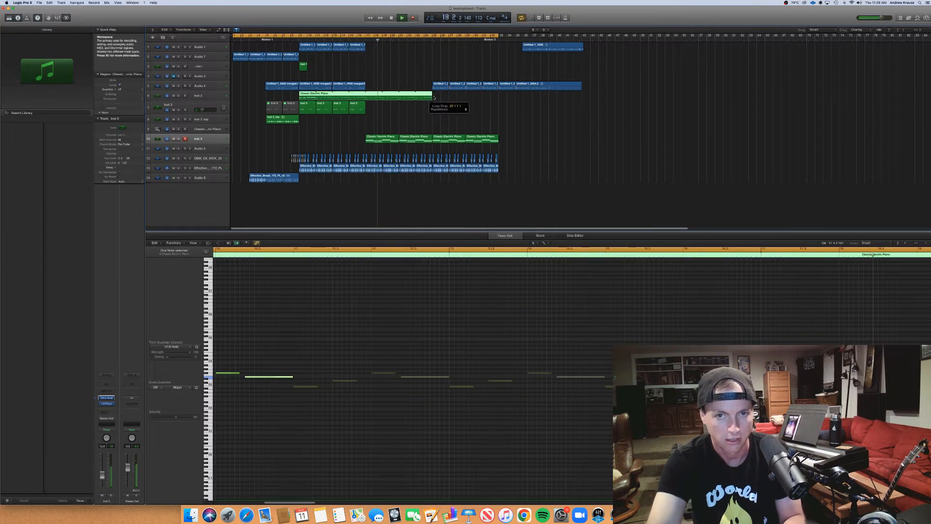
left_click(362, 39)
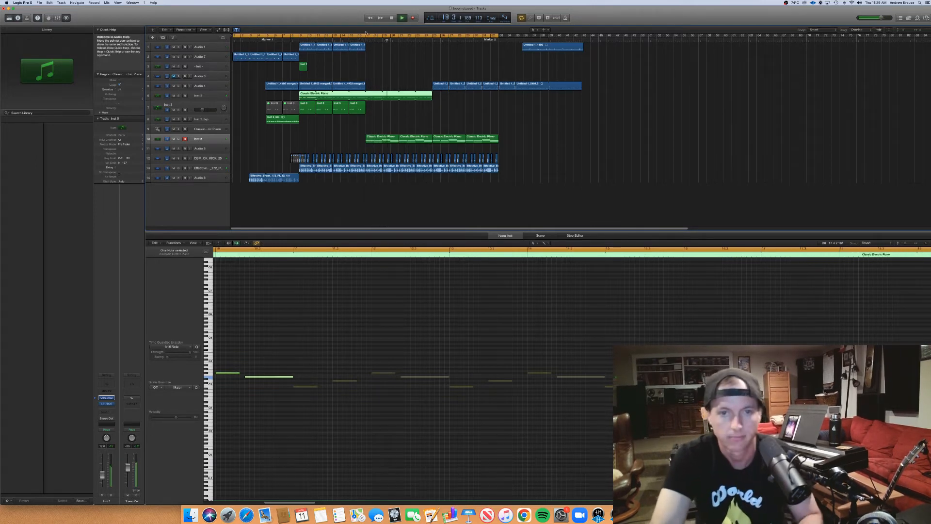
left_click(363, 97)
key("super+z")
Copy the looped Classic Electric Piano region to bar 17 on the same track and lengthen its repeating part to four bars.
double_click(366, 97, "super")
key("space")
left_click_drag(383, 100, 394, 100)
left_click(379, 116)
left_click(381, 97)
scroll(415, 290, "left", 3)
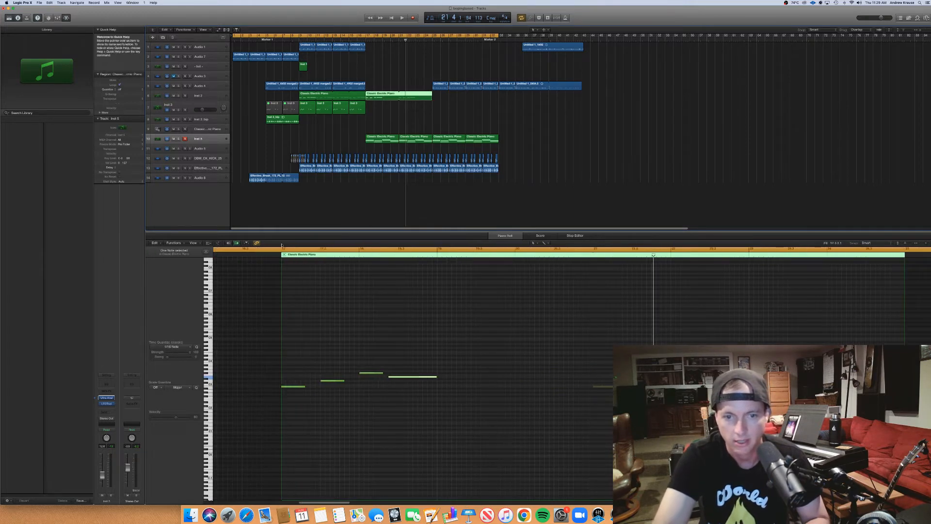
Draw four more melody notes at half-bar spacing through bars 19 and 20 of the second Classic Electric Piano region while playing it.
double_click(271, 254)
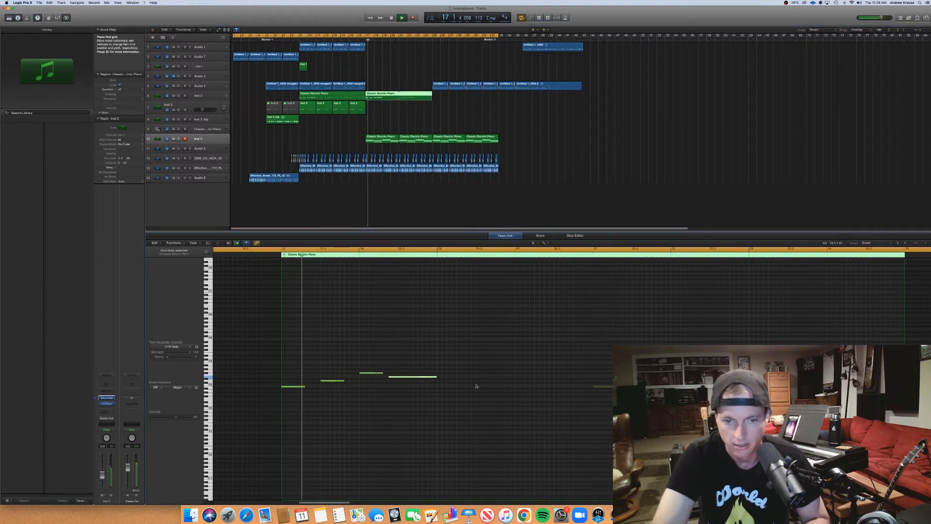
mouse_move(437, 380)
left_mouse_down()
mouse_move(513, 380)
mouse_move(464, 380)
left_mouse_up()
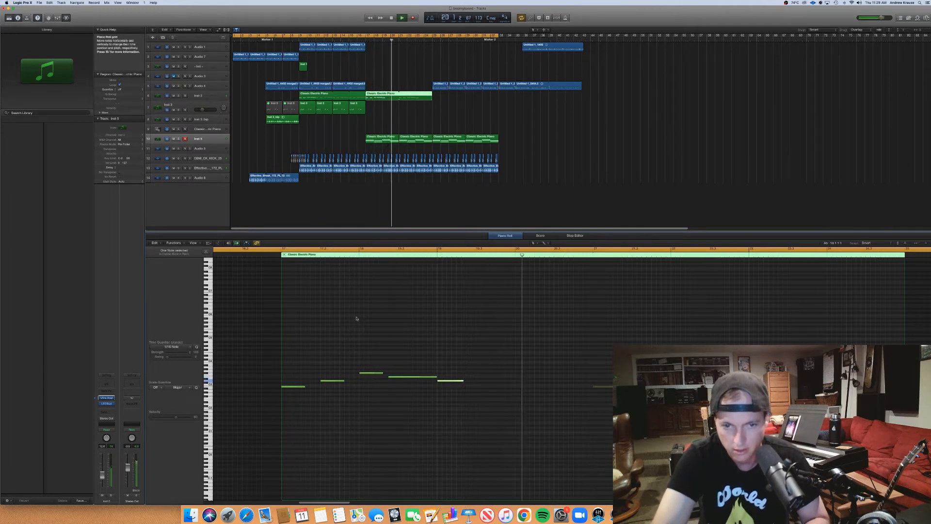
left_click(278, 255)
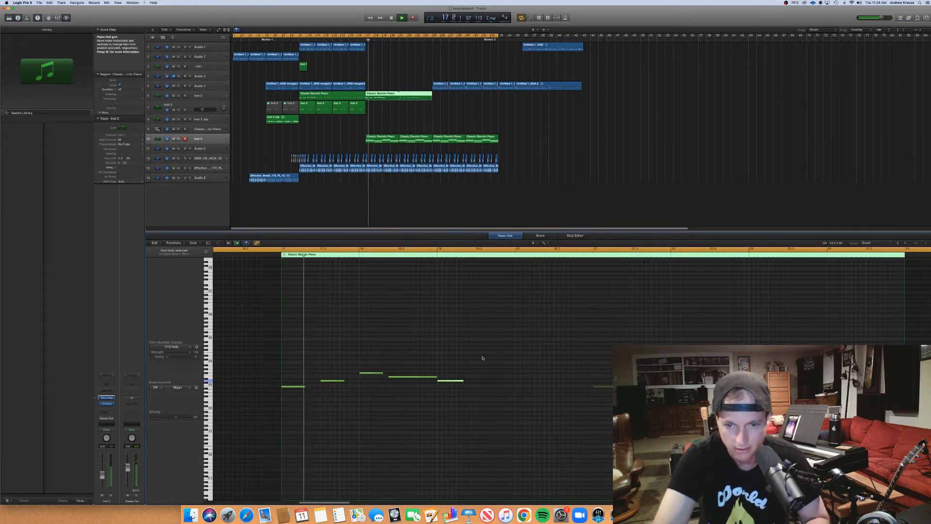
left_click(477, 372)
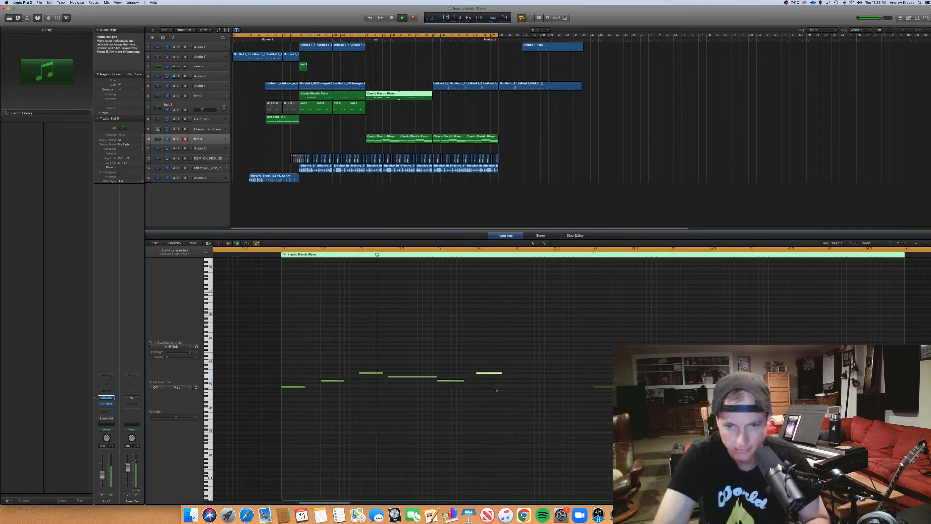
left_click(516, 363)
key("space")
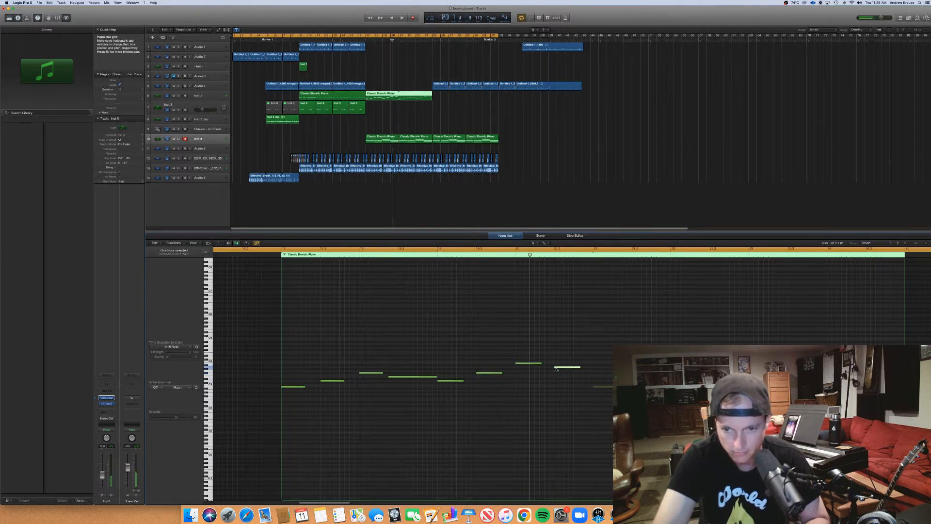
Add short melody notes at the end of bar 20, leading into bar 21, and play the phrase from bar 17.
key("space")
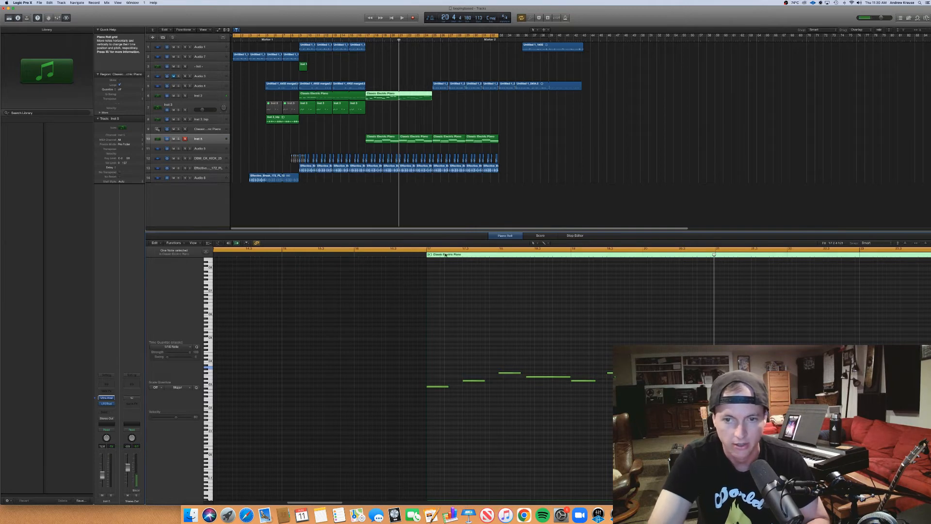
left_click(421, 254)
key("space")
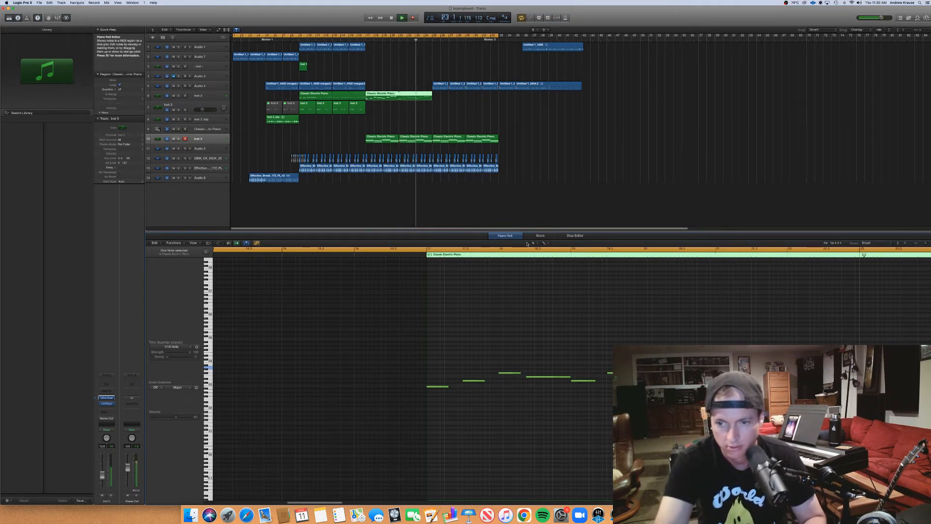
left_click(561, 254)
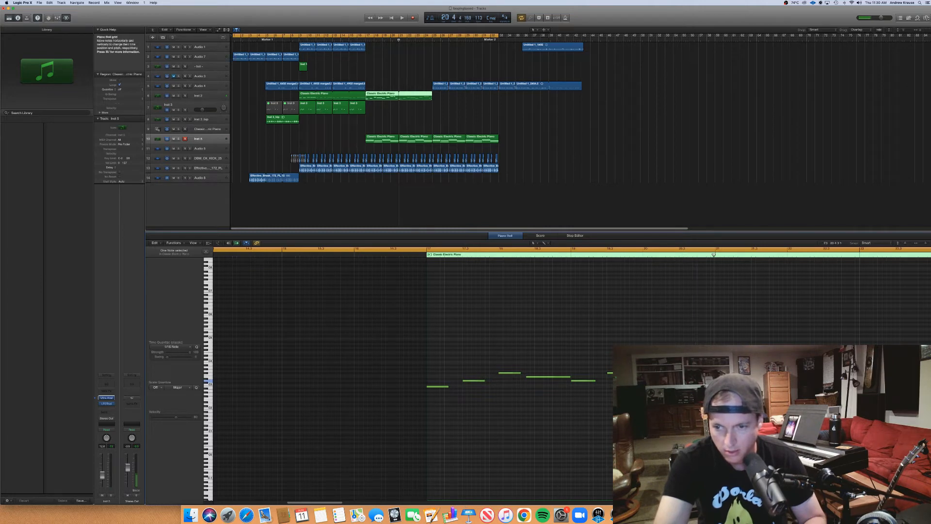
left_click(416, 256)
key("space")
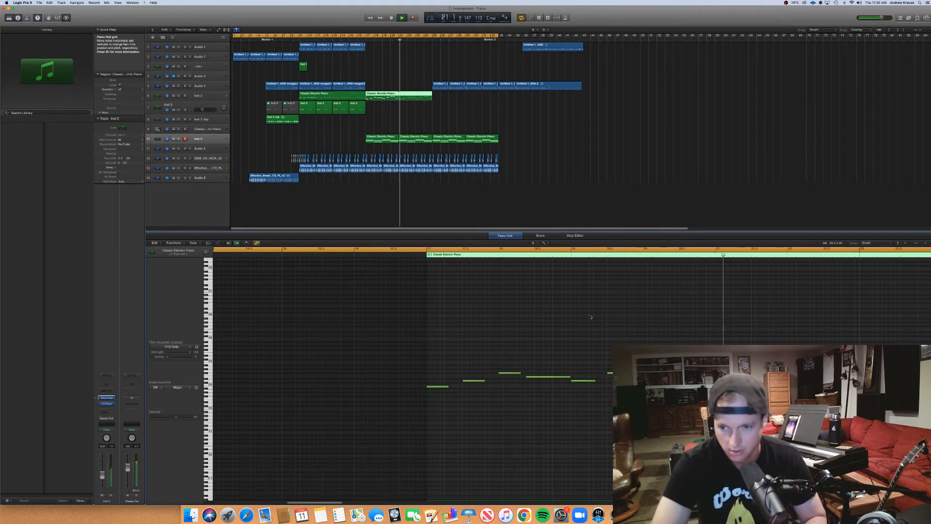
key("space")
left_click(709, 372)
left_click_drag(708, 372, 707, 372)
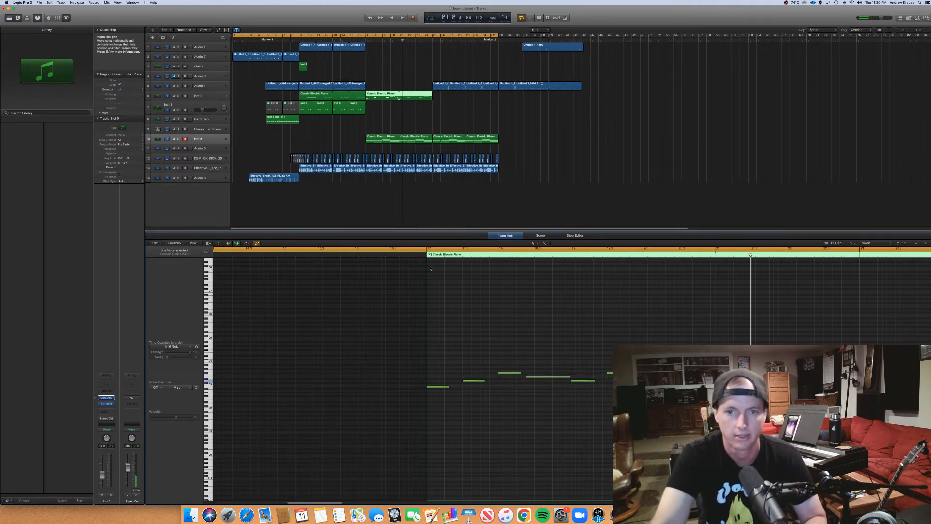
key("space")
left_click(501, 303)
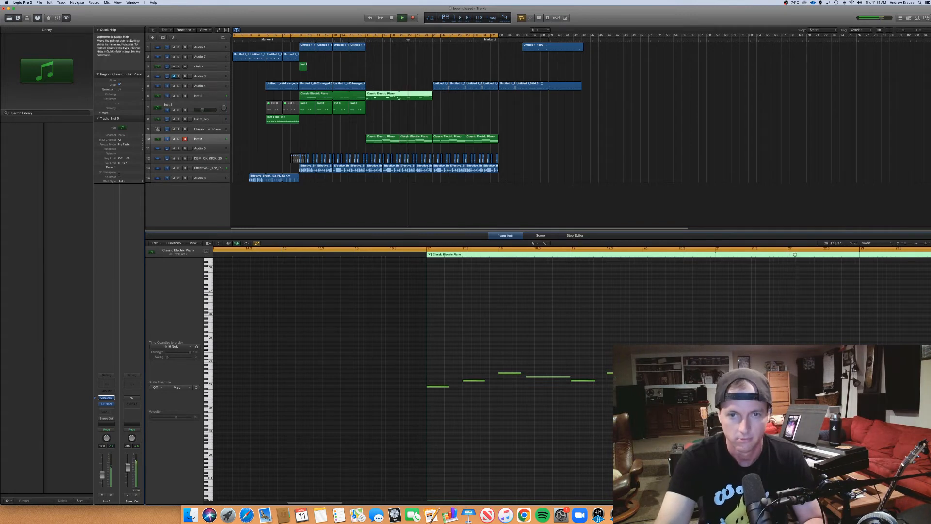
Extend the looped Classic Electric Piano region that starts at bar 17 to bar 33 and play the result.
left_click(387, 119)
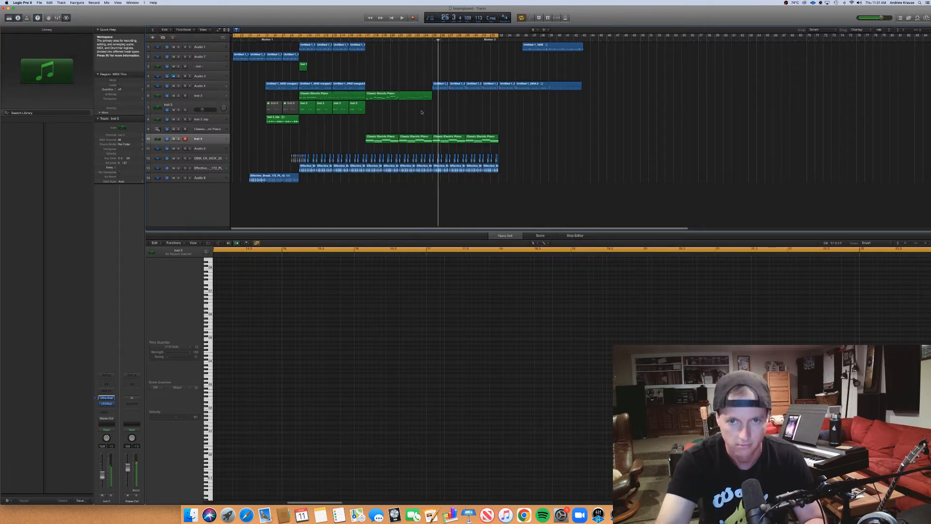
left_click_drag(433, 94, 499, 103)
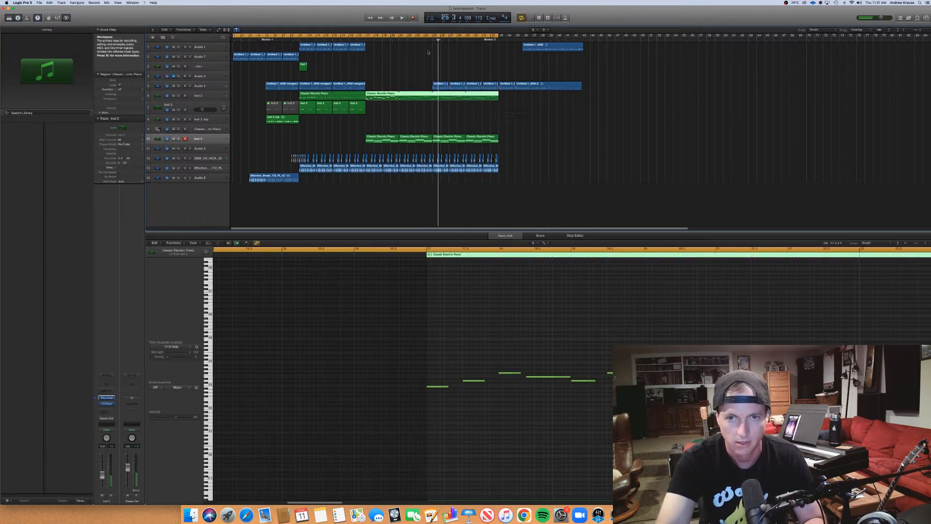
key("space")
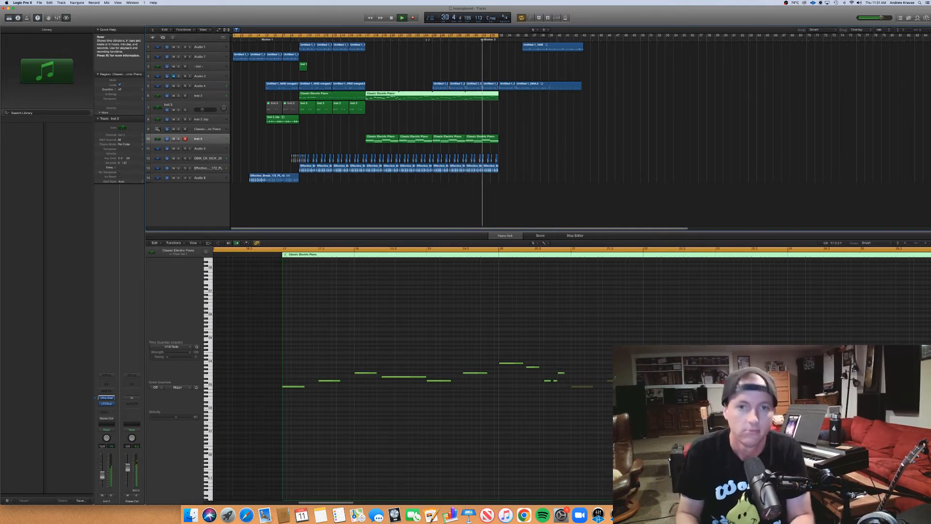
left_click(416, 51)
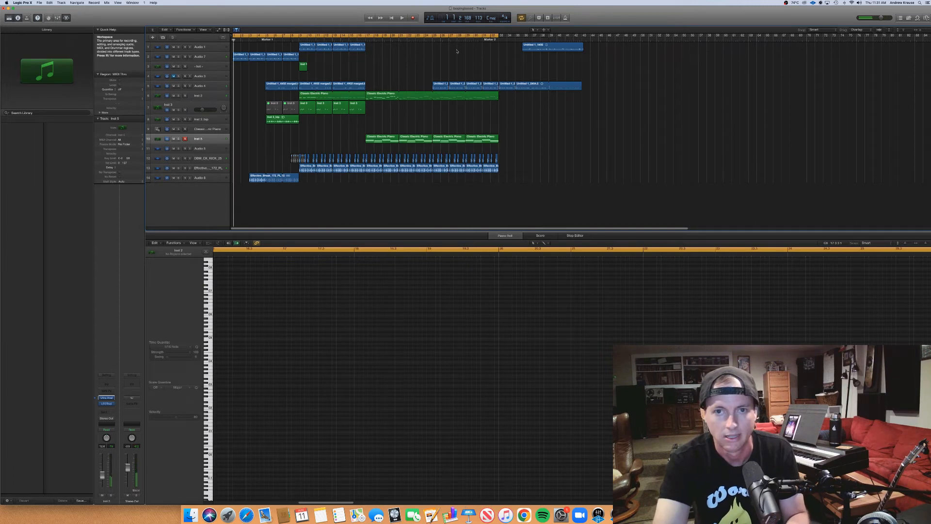
Turn off the cycle and move the leftover Audio 1 and Audio 4 regions after bar 33 to about bar 67.
left_click(465, 36)
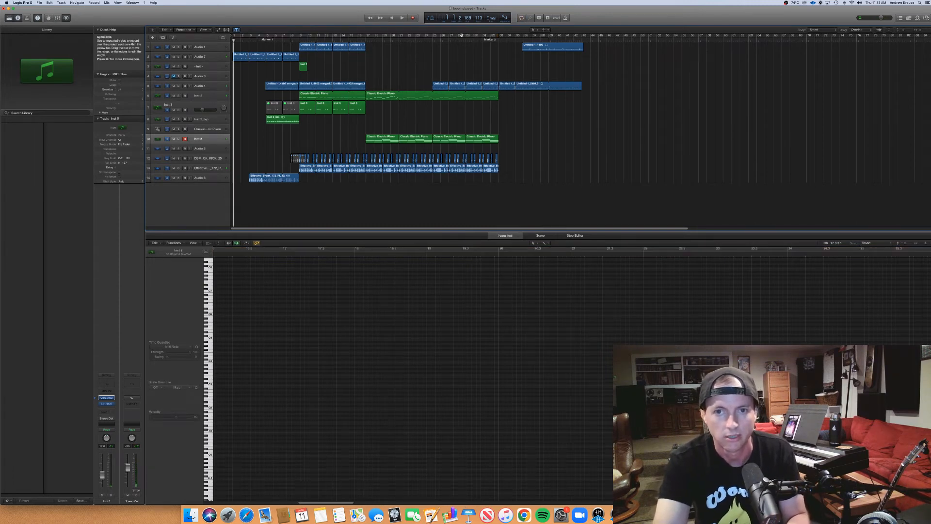
left_click_drag(584, 110, 509, 37)
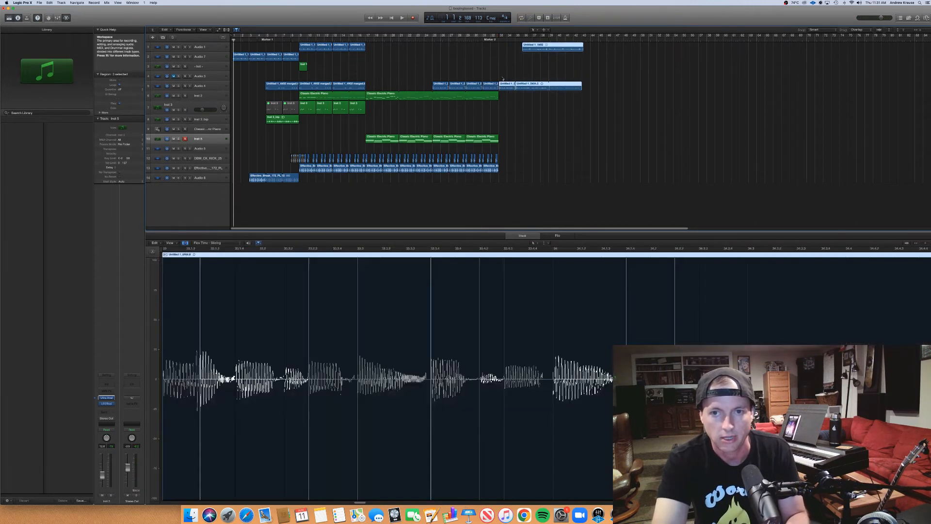
left_click_drag(507, 85, 789, 83)
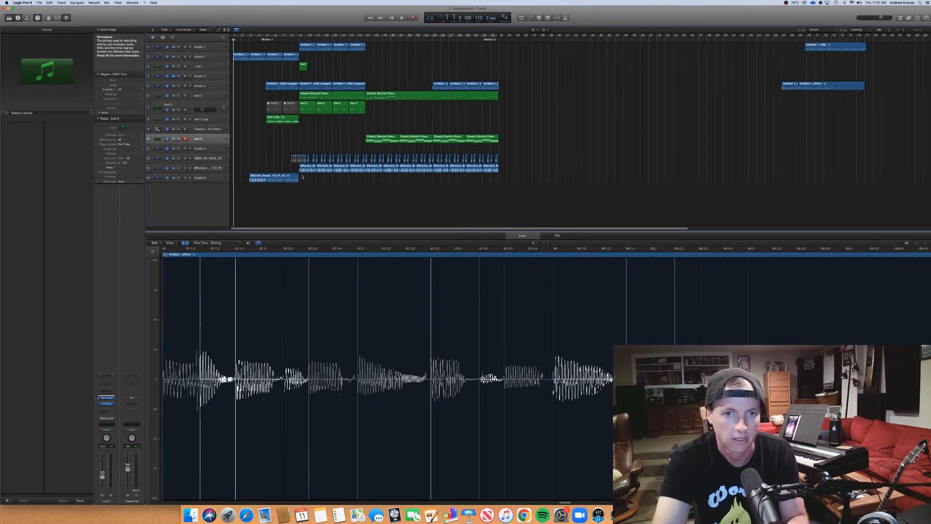
Copy all regions between bars 9 and 17 to bar 33 and play from there.
left_click_drag(300, 178, 365, 42)
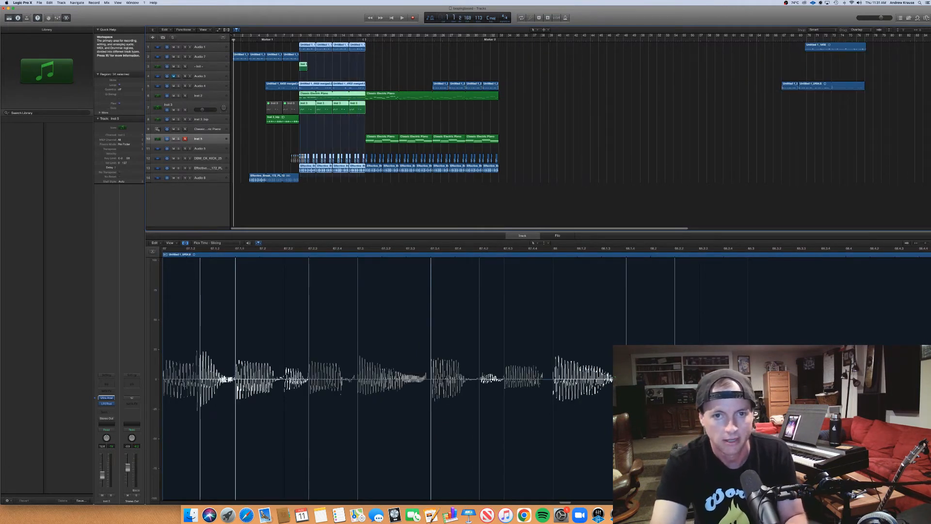
left_click_drag(308, 47, 508, 49)
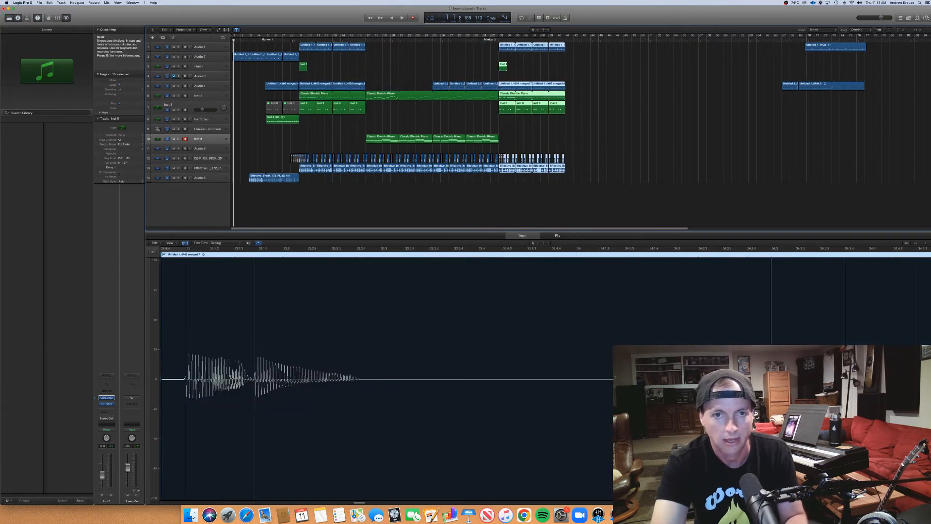
left_click(300, 40)
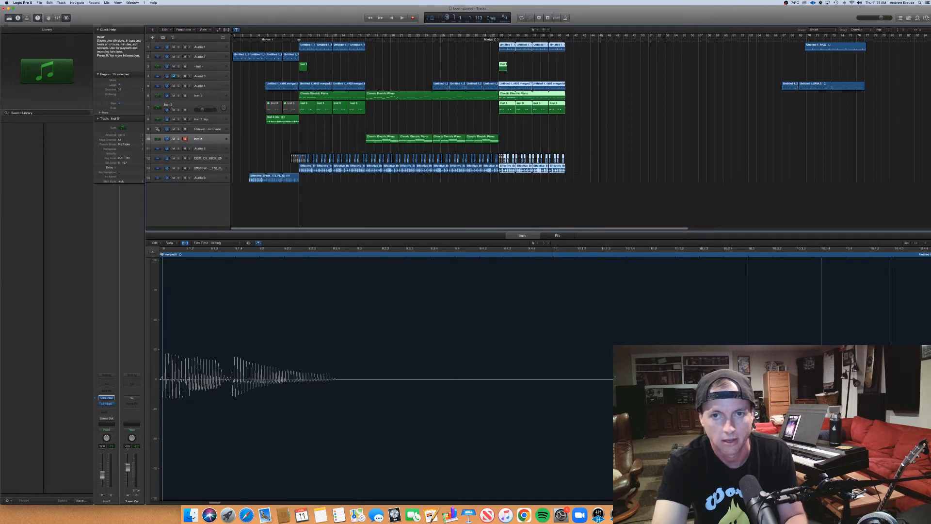
left_click(501, 40)
key("space")
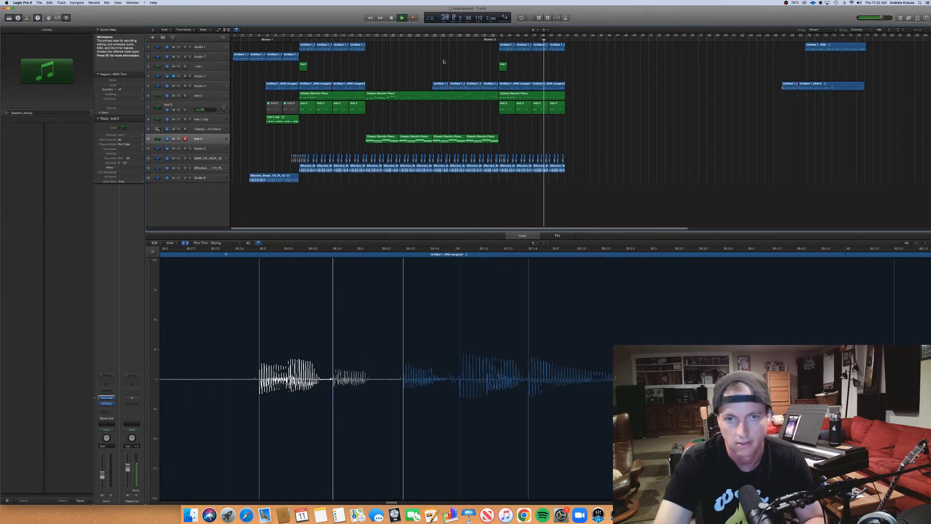
Copy all regions between bars 17 and 33 to bar 41 and listen to the transition.
left_click_drag(366, 181, 495, 87)
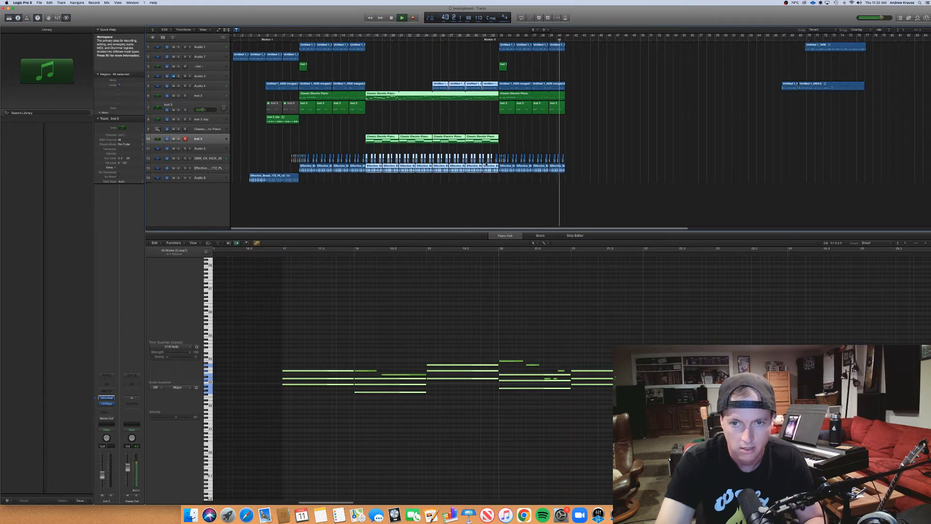
left_click_drag(377, 102, 575, 93)
left_click(558, 38)
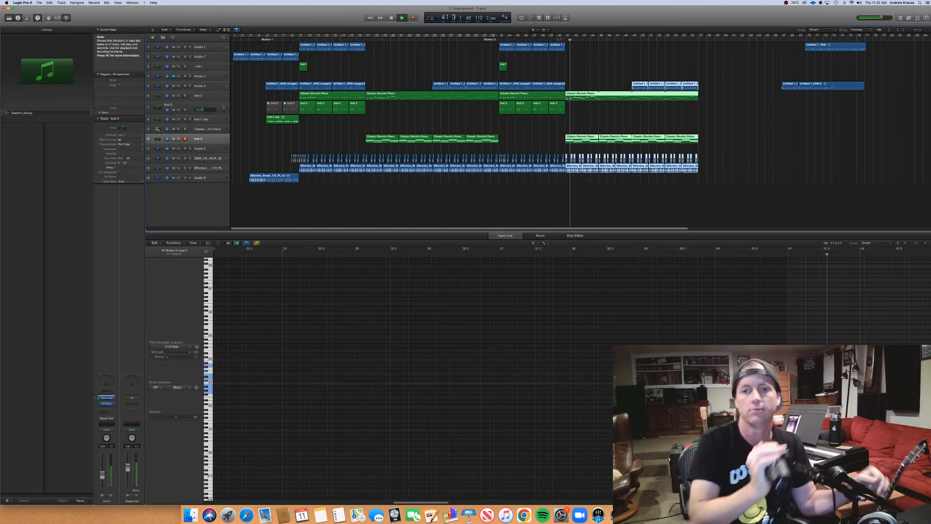
left_click(568, 78)
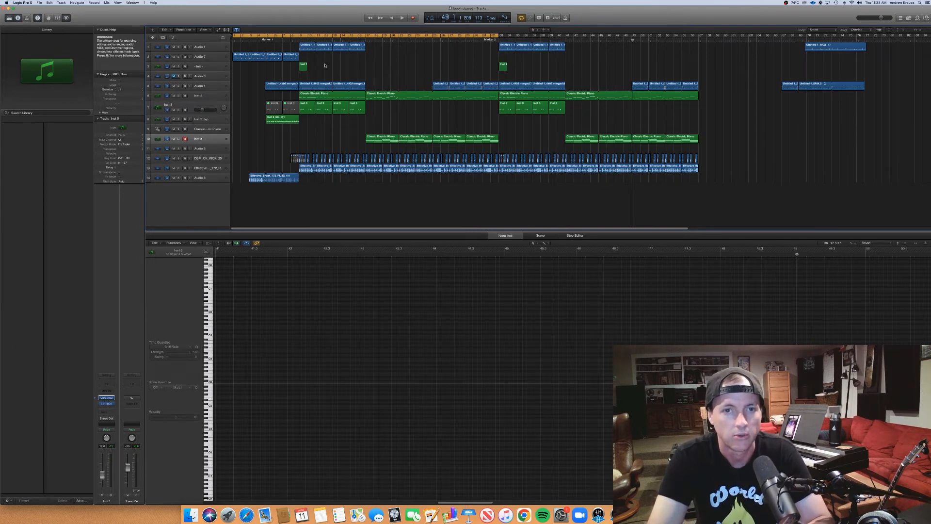
Make the Inst 1 region on the third track span bars 5 to 9 and play the intro.
mouse_move(303, 65)
left_mouse_down()
mouse_move(269, 67)
mouse_move(299, 67)
left_mouse_up()
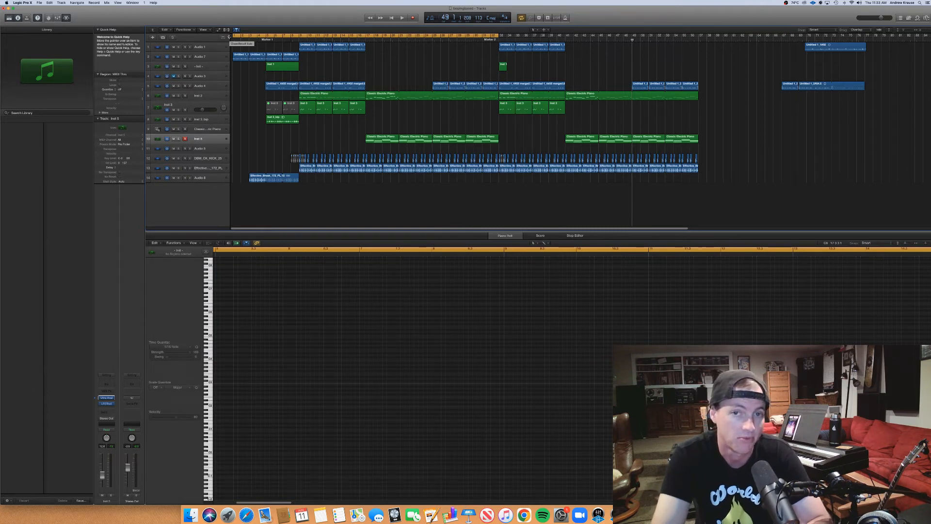
key("space")
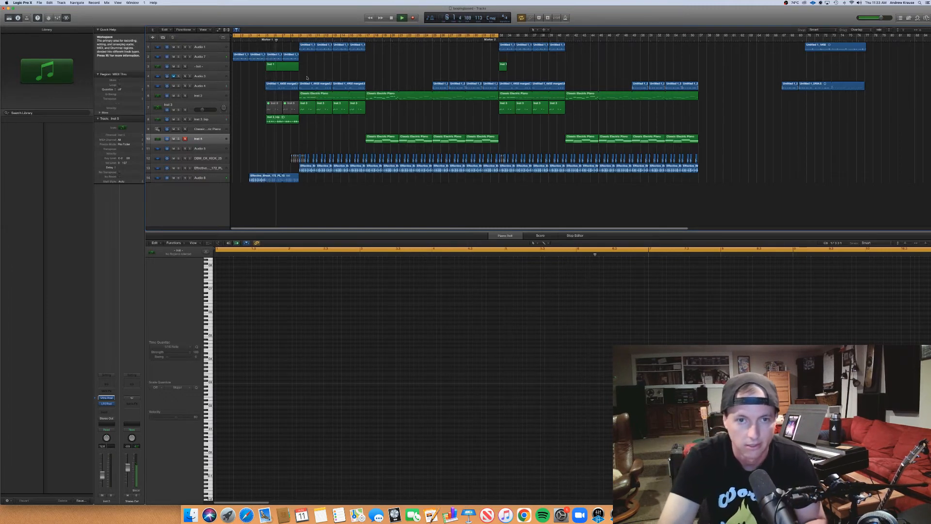
key("space")
Draw one long sustained note from the start of the Inst 1 region at bar 5.
left_click(292, 69)
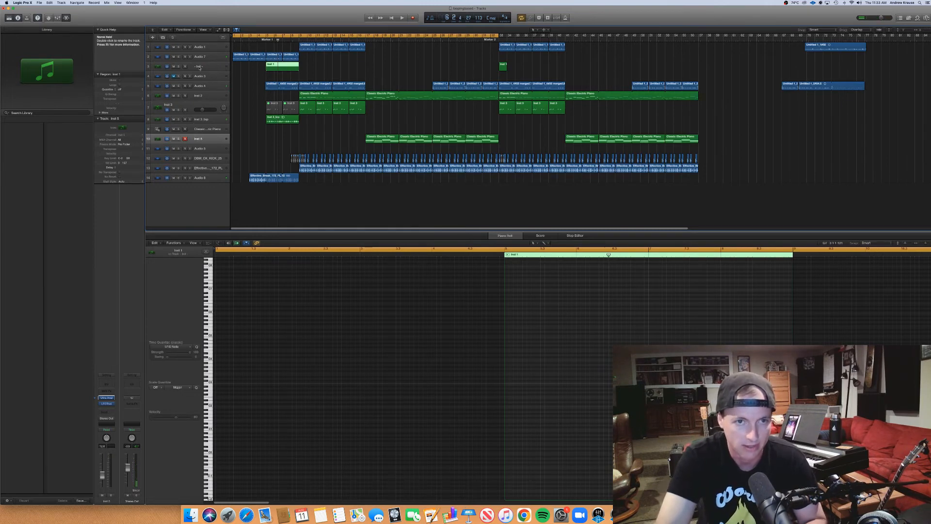
left_click(253, 73)
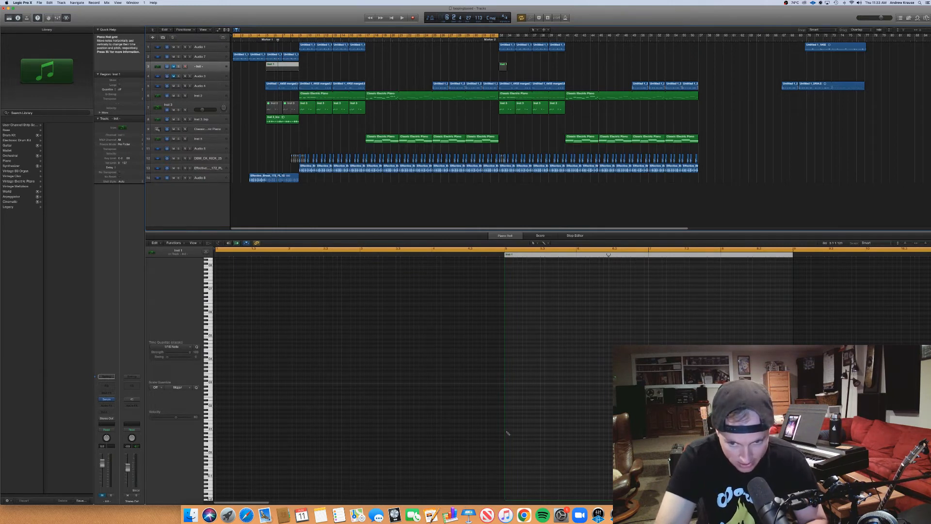
left_click_drag(508, 431, 608, 390)
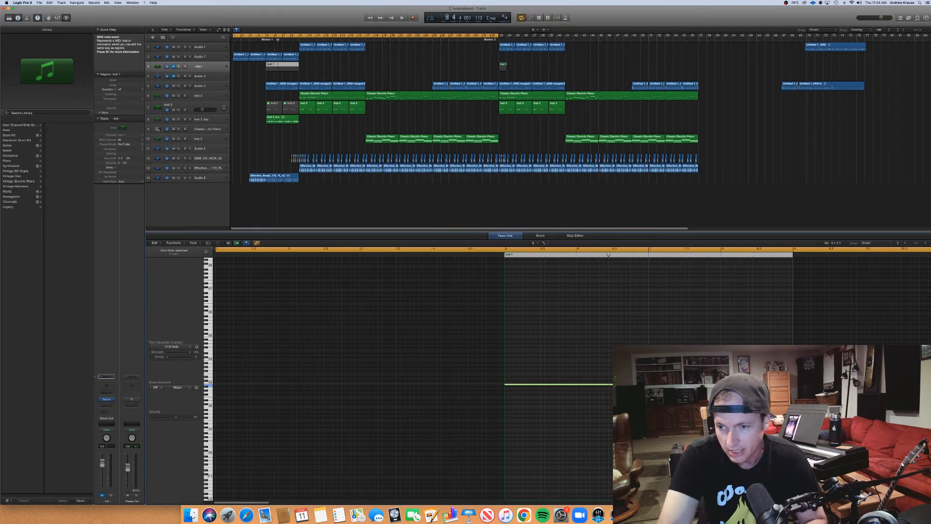
left_click(473, 324)
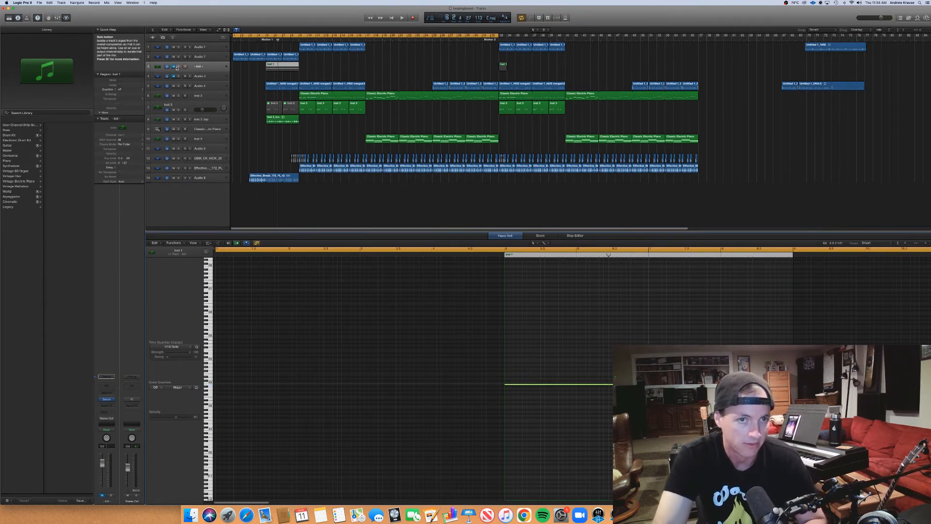
Solo the Inst 1 track, open its Serum synth and turn off oscillator A.
key("s")
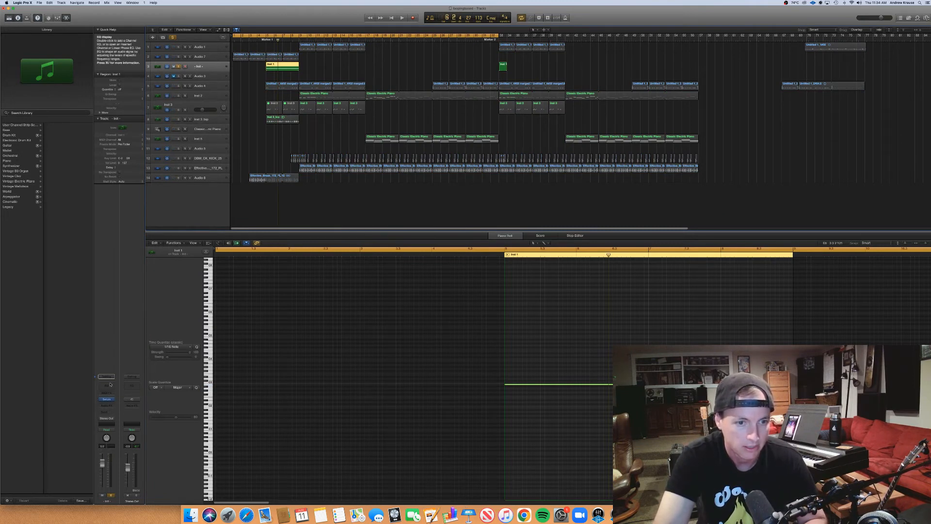
left_click(115, 401)
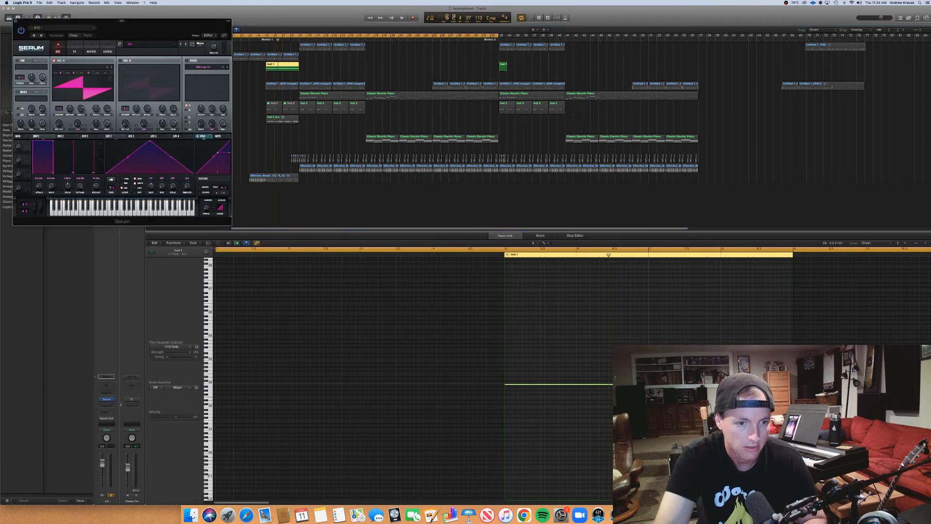
left_click_drag(115, 48, 318, 183)
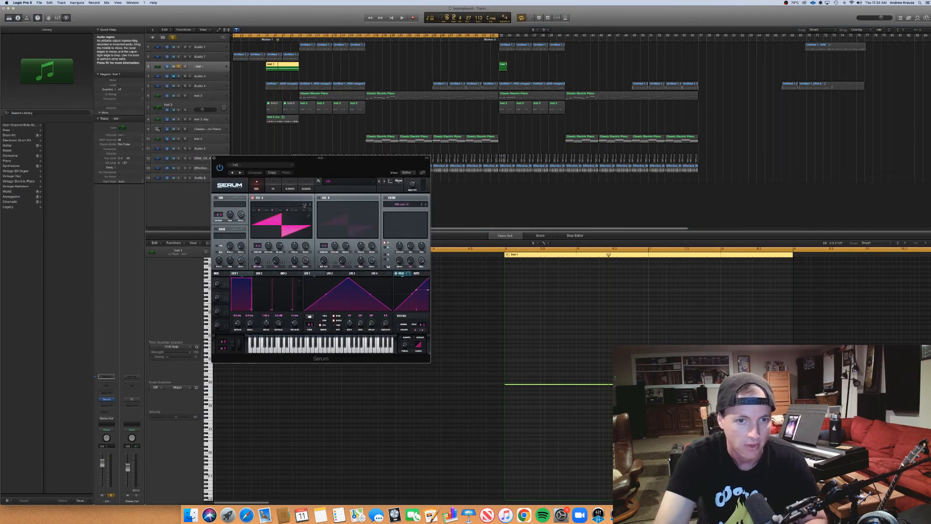
left_click(252, 198)
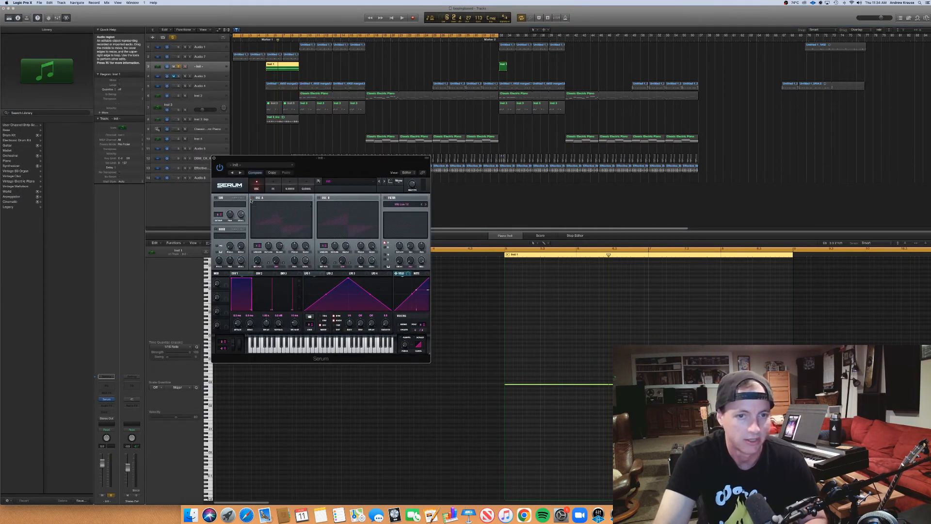
Turn on Serum's noise oscillator and reshape LFO 1 into a single curve that rises gently to its end.
left_click(216, 229)
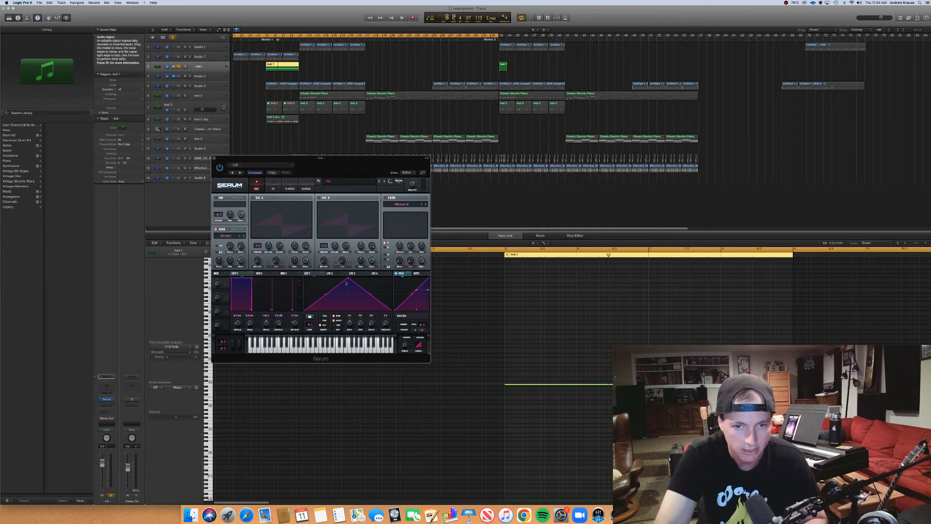
left_click_drag(348, 281, 391, 278)
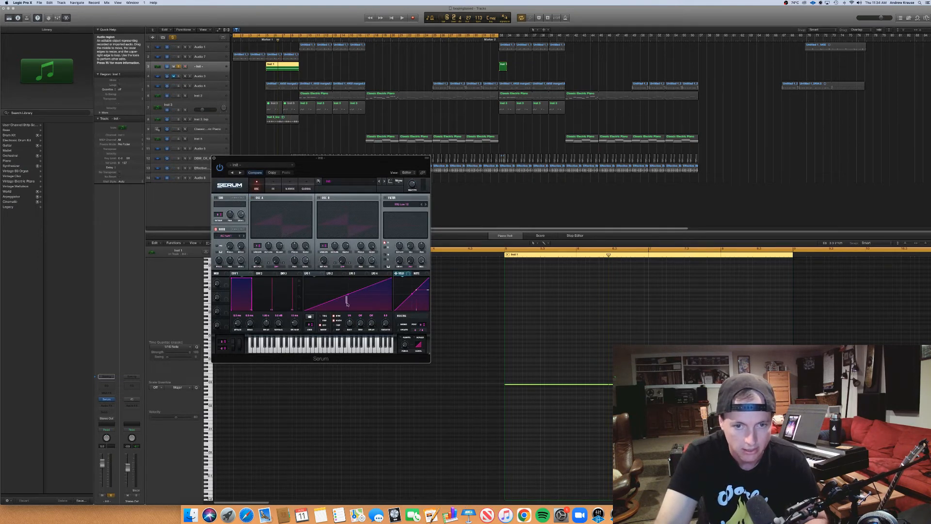
left_click_drag(349, 299, 350, 303)
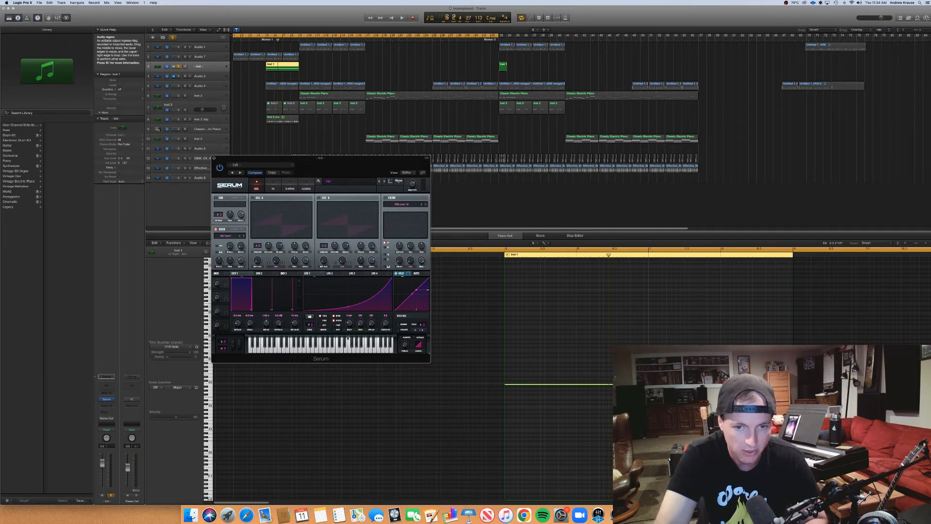
left_click_drag(346, 306, 347, 301)
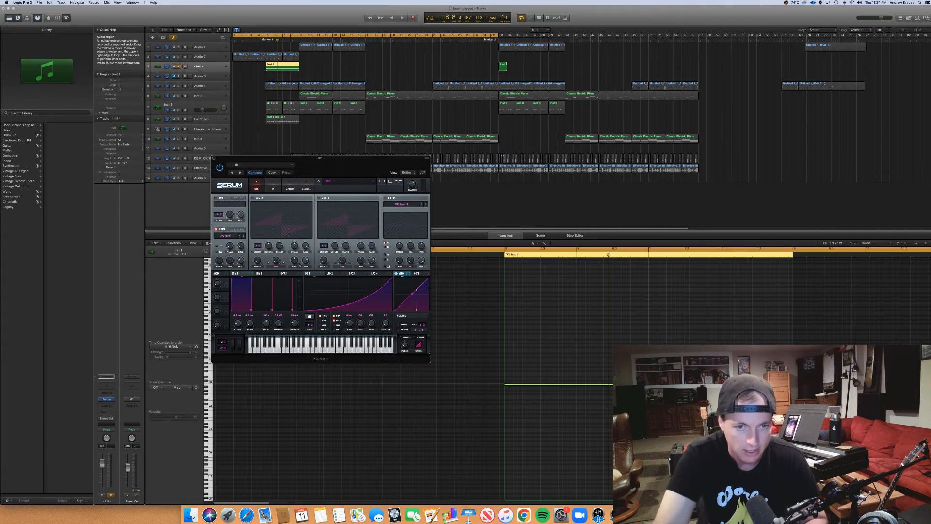
Assign LFO 1 to the noise oscillator's level and play the Inst 1 region from bar 5.
left_click_drag(306, 273, 241, 260)
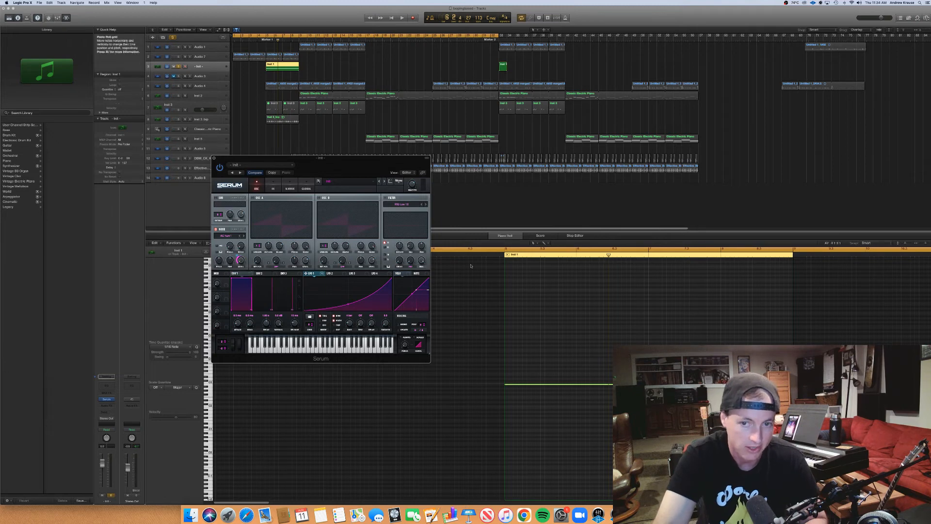
left_click(500, 253)
key("space")
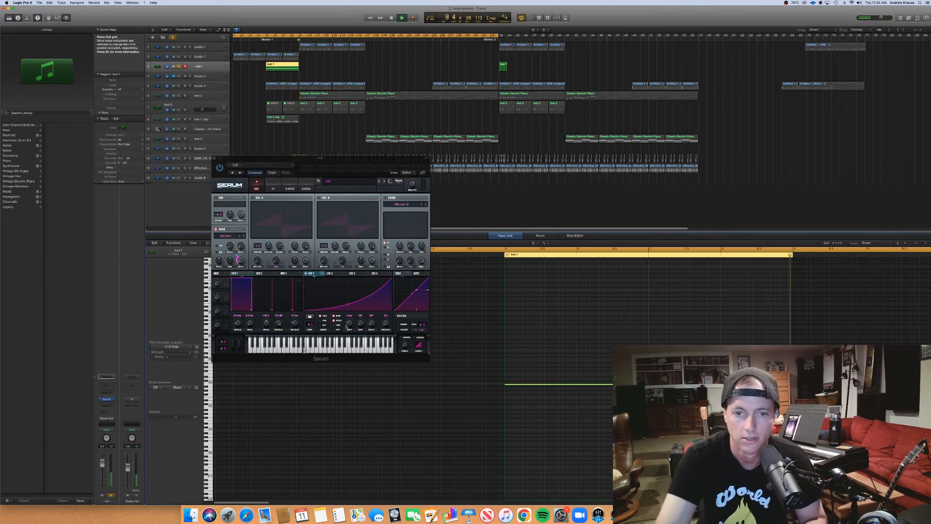
key("space")
Bend LFO 1 into a steeper curve that rises mostly near its end, and play the region from bar 5.
left_click(347, 306)
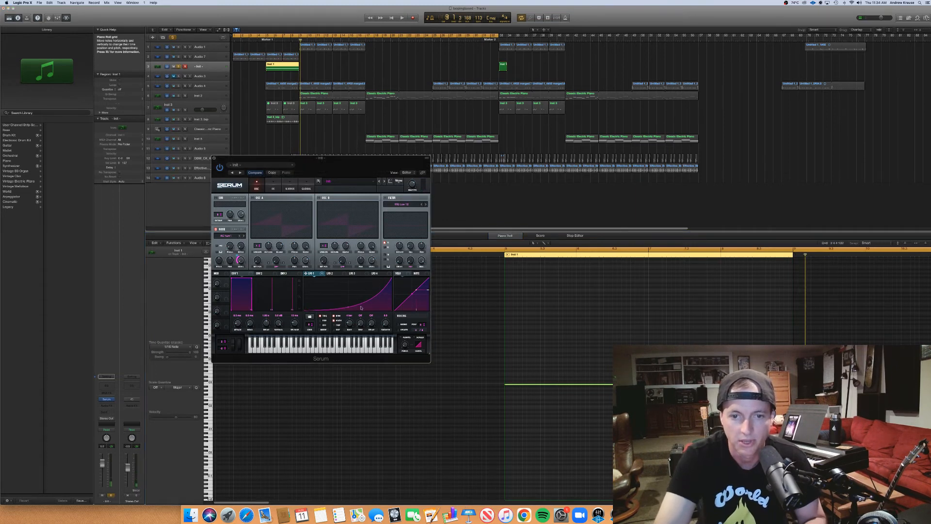
left_click_drag(348, 309, 380, 312)
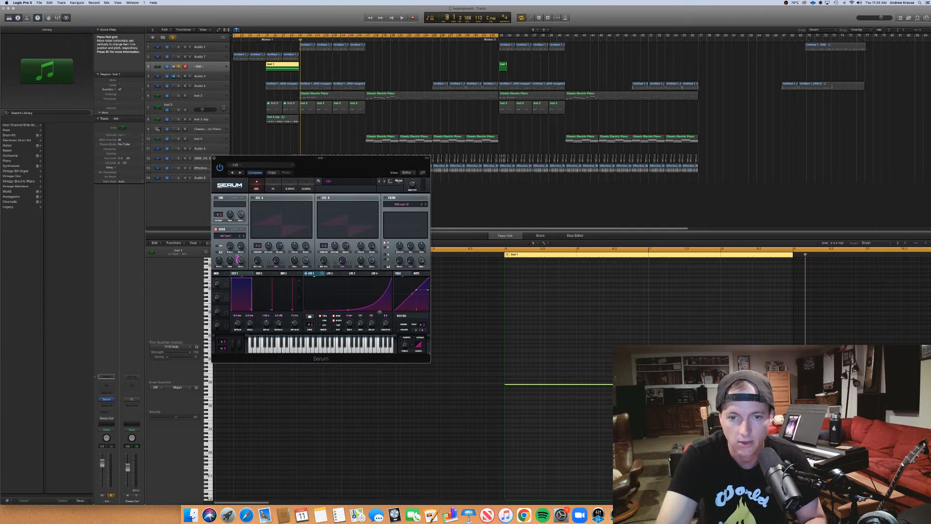
mouse_move(243, 259)
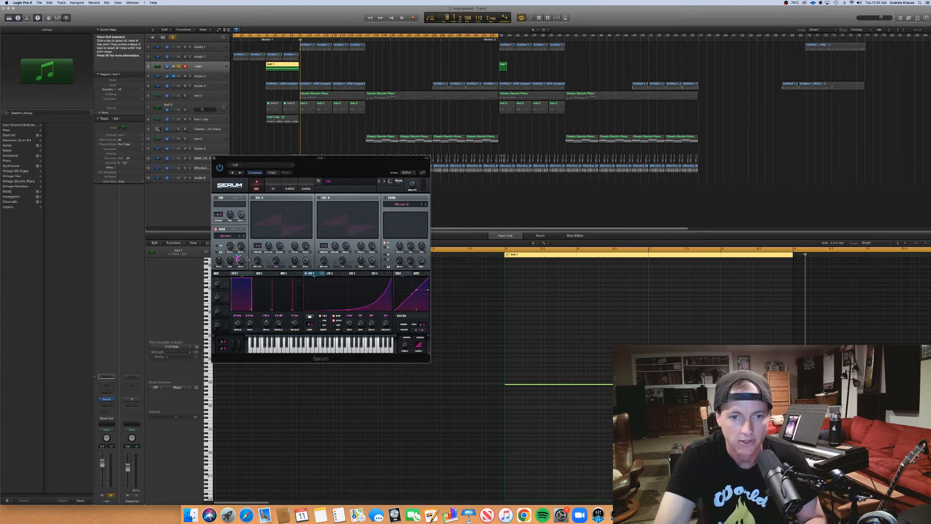
key("space")
left_click(503, 254)
key("space")
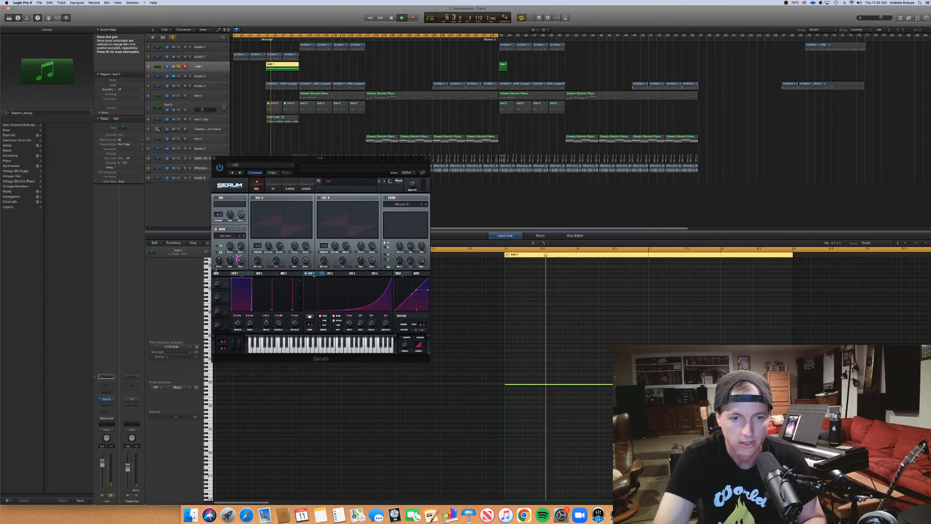
Turn on key tracking for the noise oscillator, assign LFO 1 to its pitch and play the region from bar 5.
left_click(220, 253)
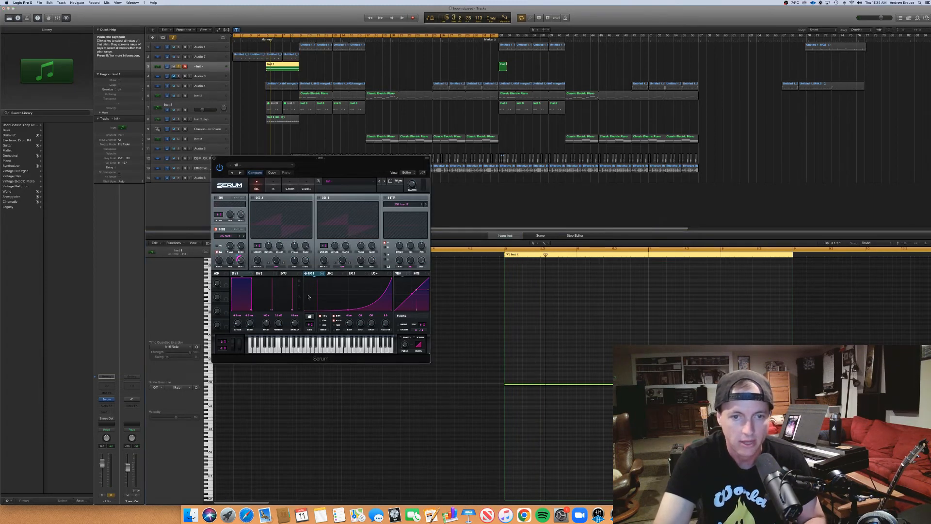
left_click(504, 254)
key("space")
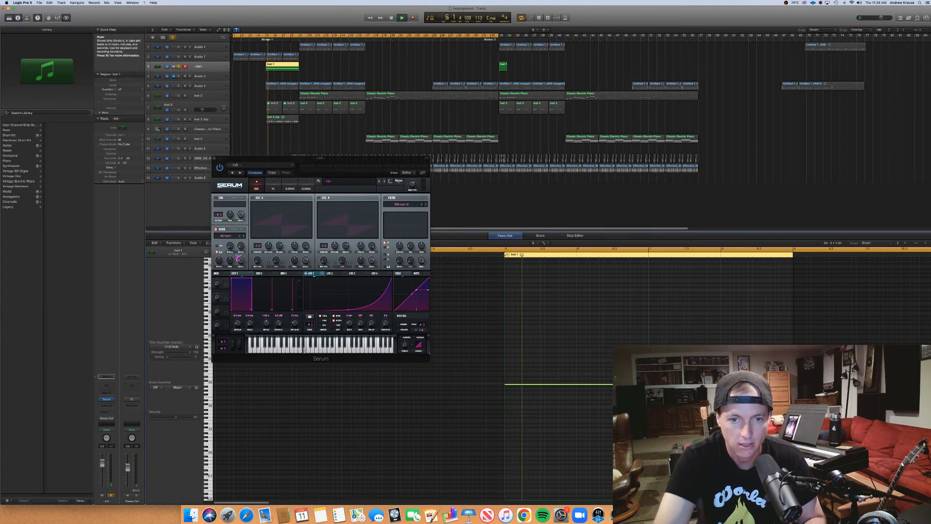
key("space")
left_click_drag(307, 272, 218, 260)
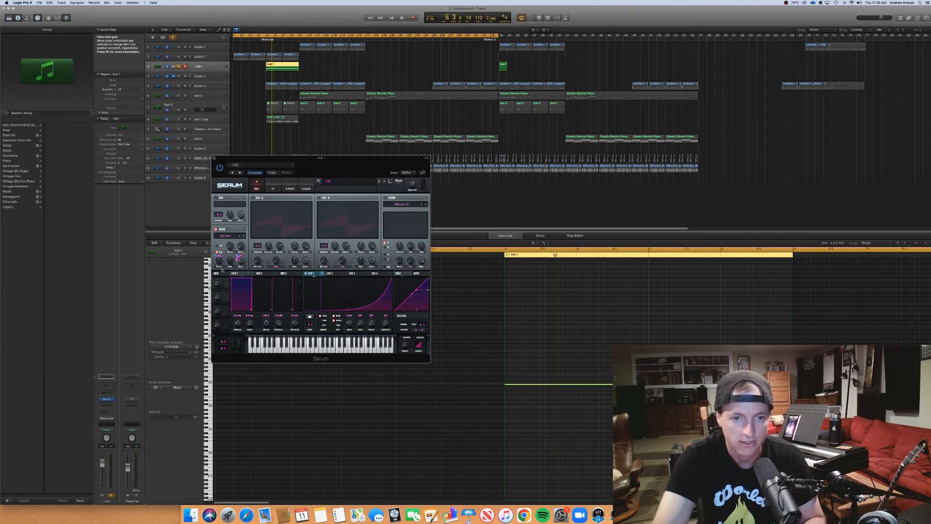
left_click(500, 255)
key("space")
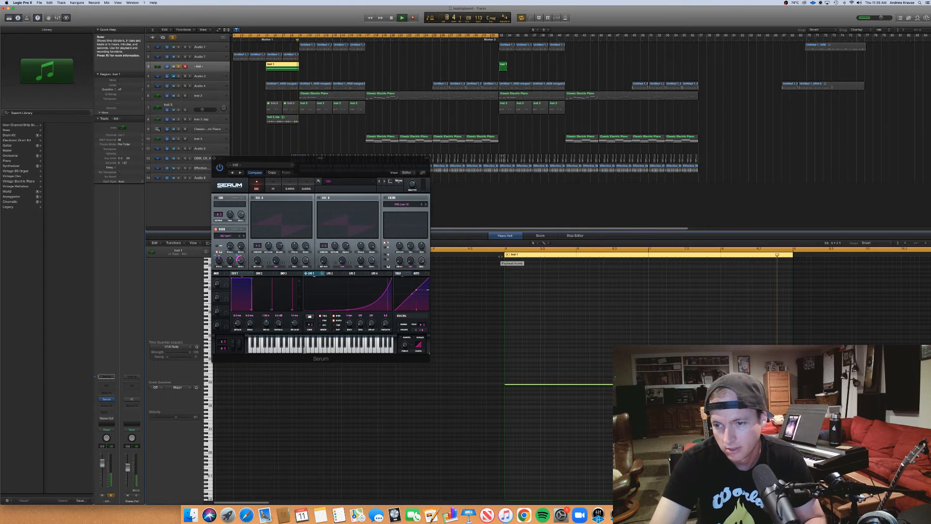
key("space")
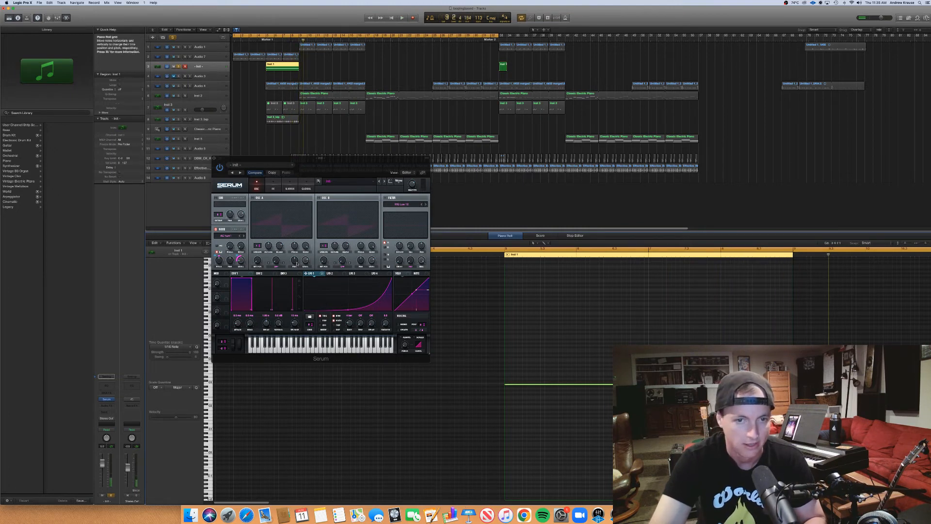
Enable the Hyper/Dimension effect in Serum and assign LFO 1 to the Hyper mix.
left_click(385, 198)
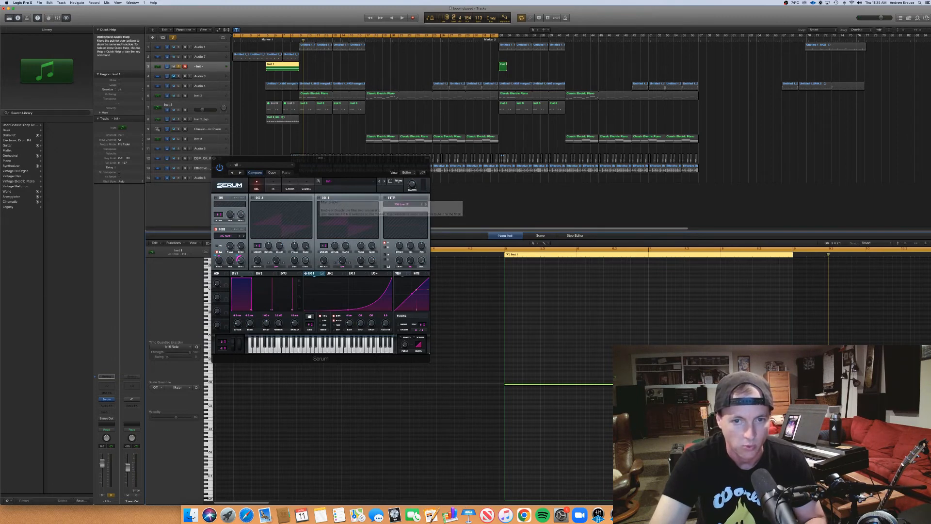
left_click(273, 189)
left_click(218, 199)
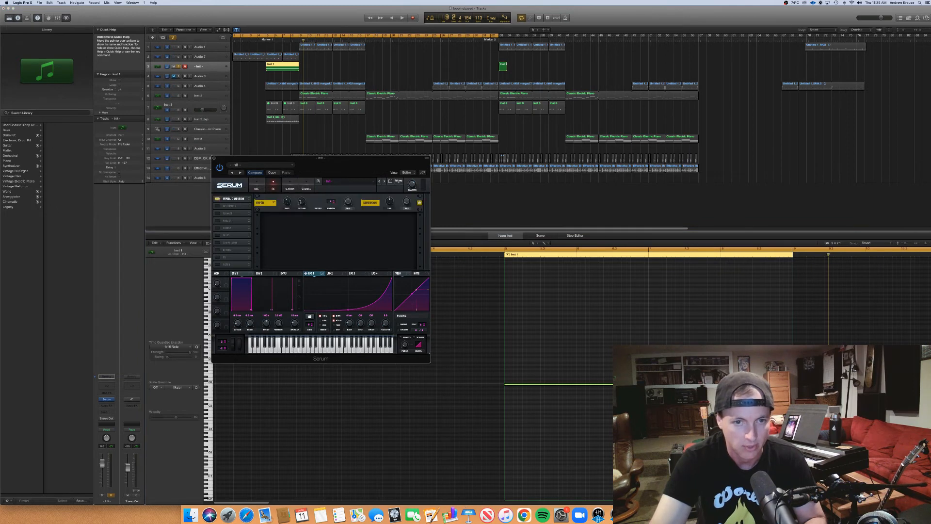
left_click_drag(322, 273, 346, 213)
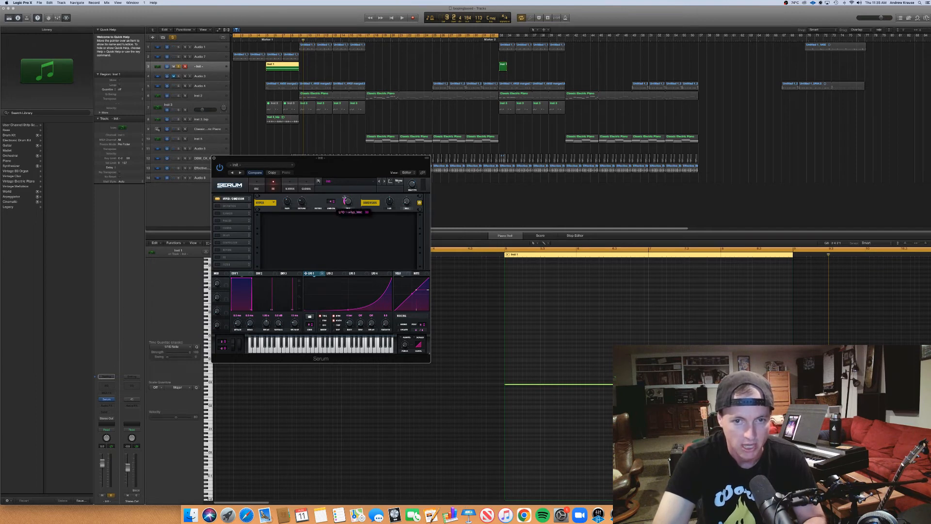
Enable the Distortion effect, assign LFO 1 to its drive and play the region from bar 5.
left_click(217, 206)
mouse_move(408, 223)
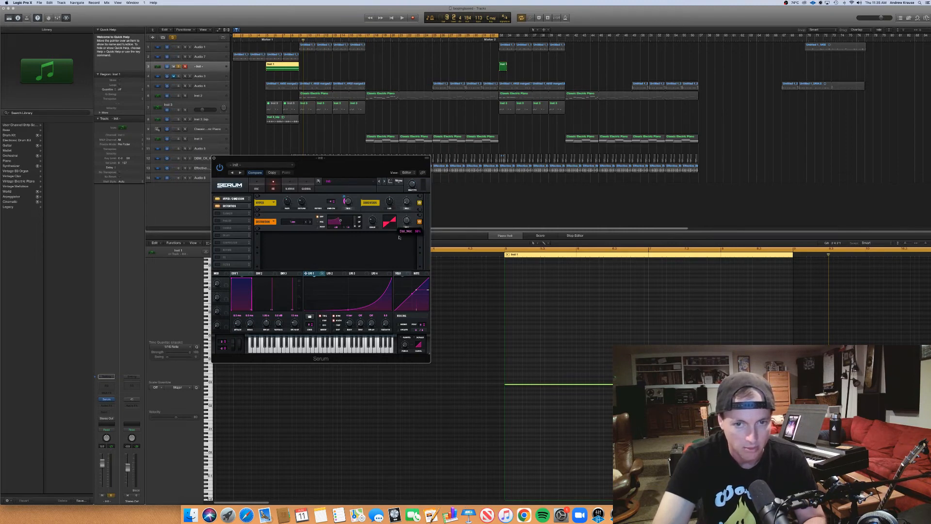
left_click_drag(320, 275, 370, 222)
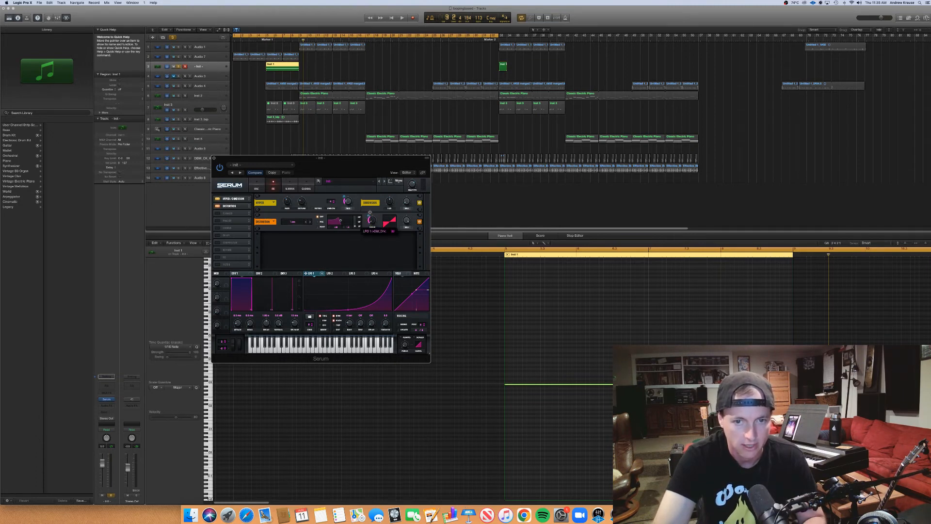
left_click(497, 261)
key("space")
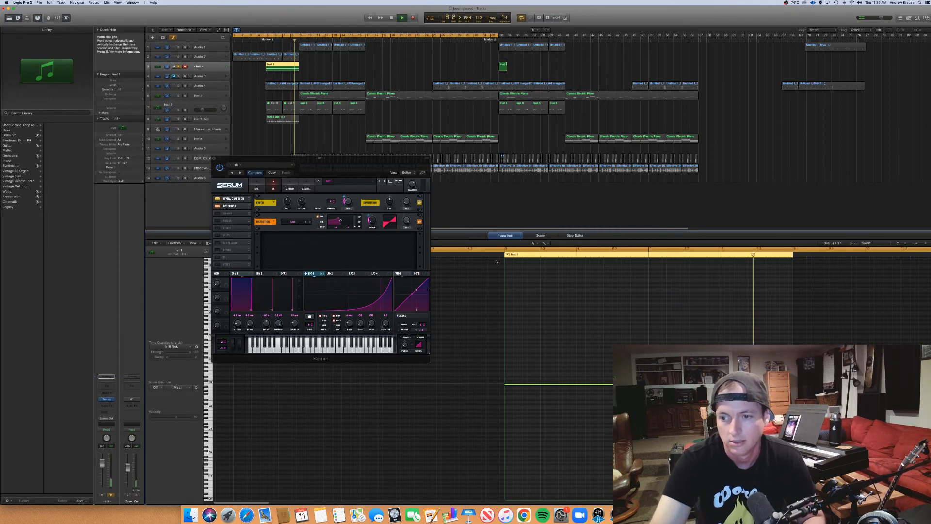
key("space")
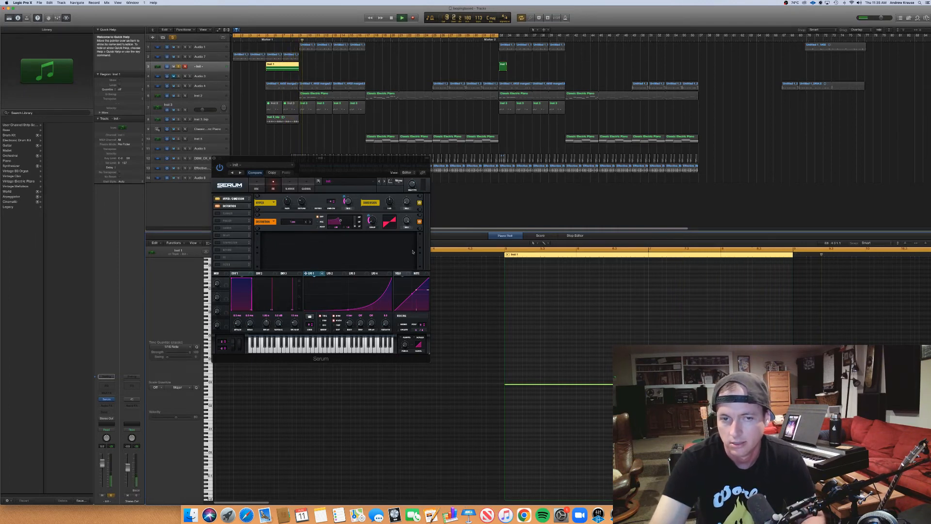
Close the Serum window and bounce the Inst 1 region in place to a new audio track.
left_click(213, 158)
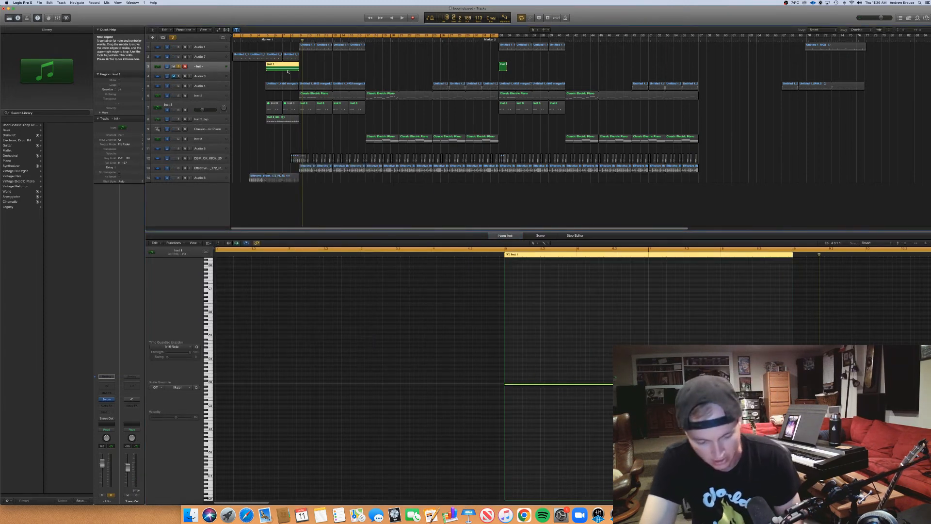
key("ctrl+b")
key("Return")
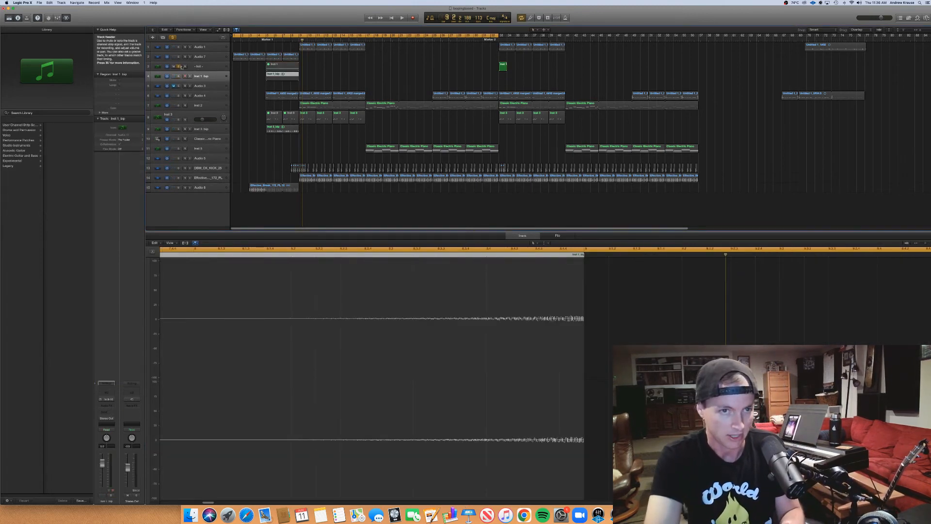
Solo the Inst 1_bip track, show its whole bounced waveform in the audio editor and play it from bar 7.
left_click(200, 66)
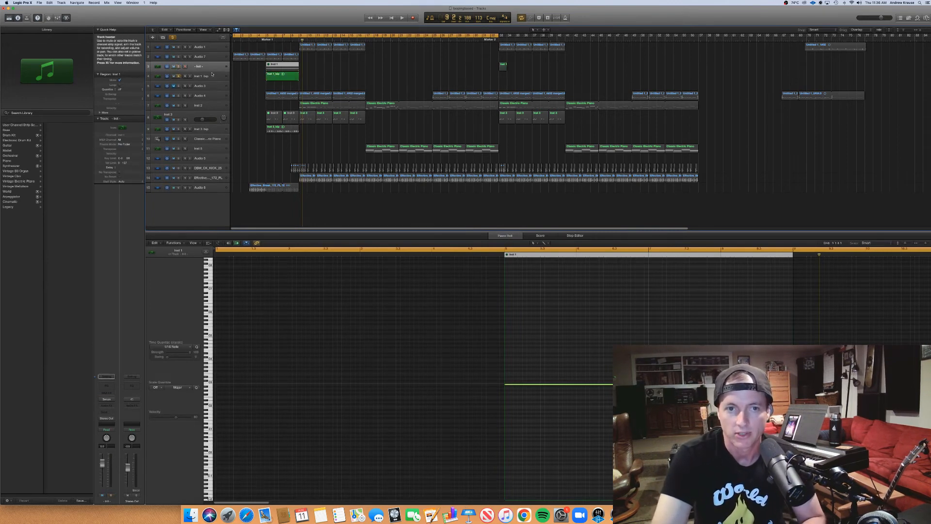
left_click(283, 75)
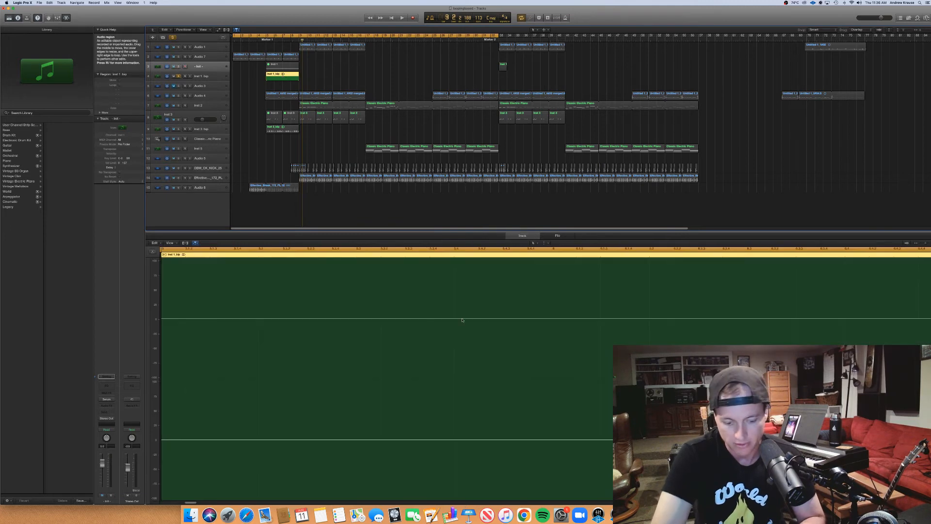
scroll(462, 320, "down", 10)
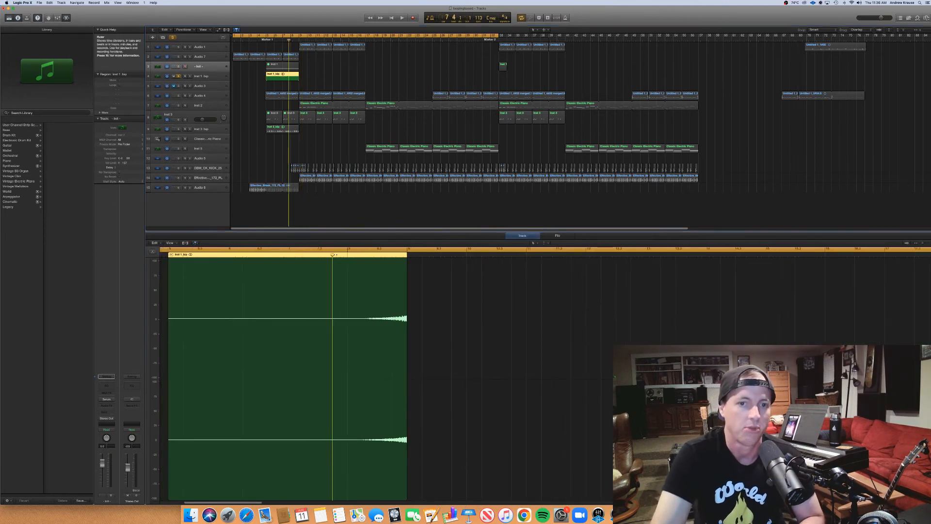
left_click(325, 254)
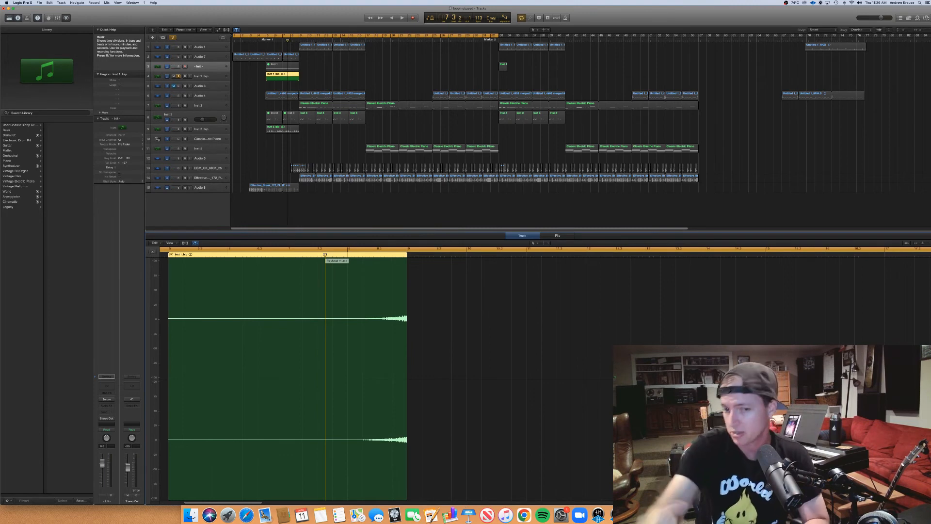
left_click_drag(325, 254, 340, 254)
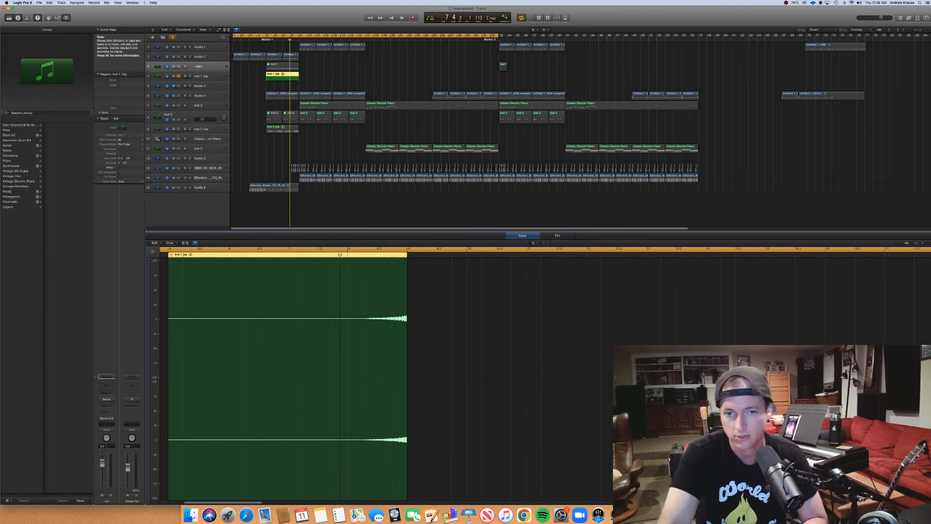
key("space")
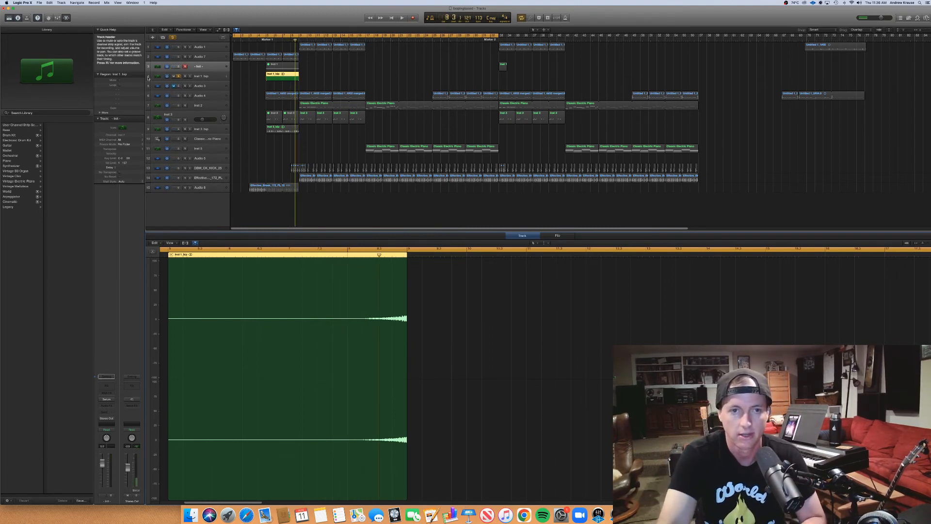
Turn off solo on the Inst 1_bip track and lower its volume slightly to fit the mix while playing from bar 5.
left_click(178, 76)
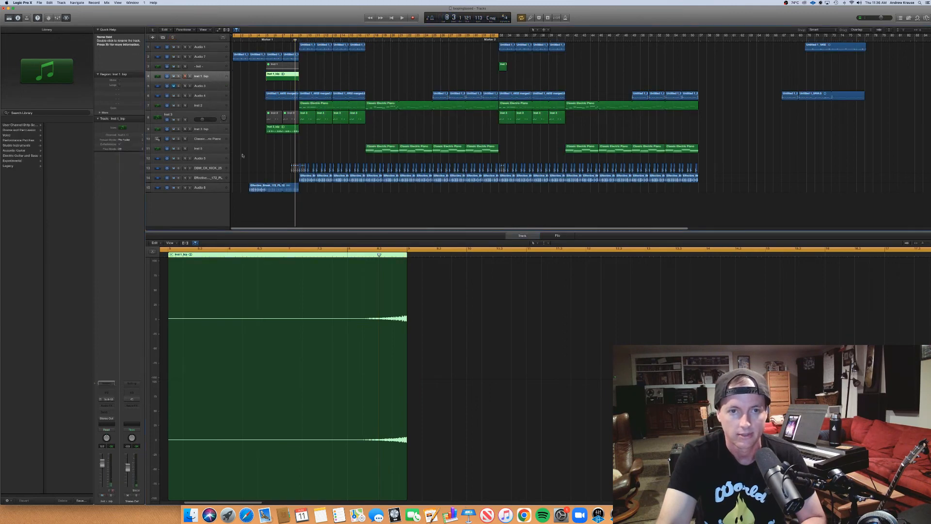
left_click_drag(102, 462, 102, 476)
key("shift+space")
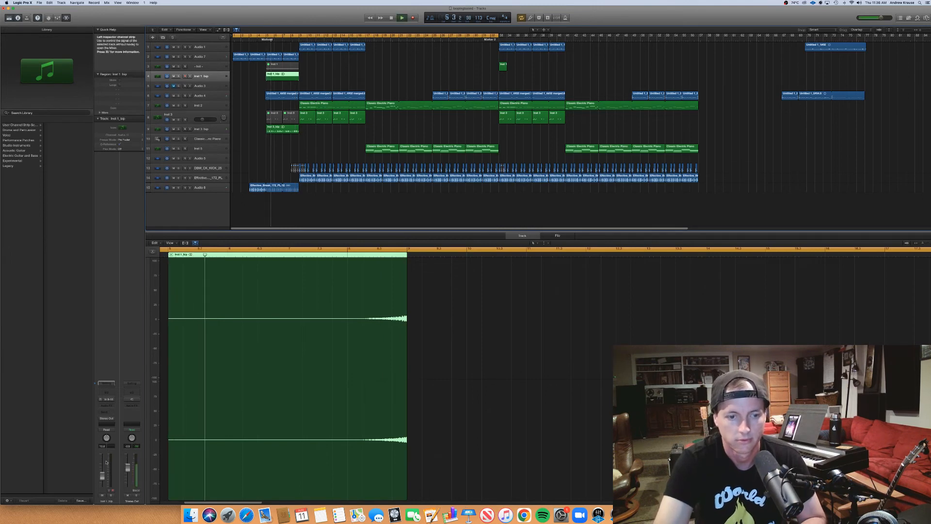
left_click_drag(102, 476, 101, 468)
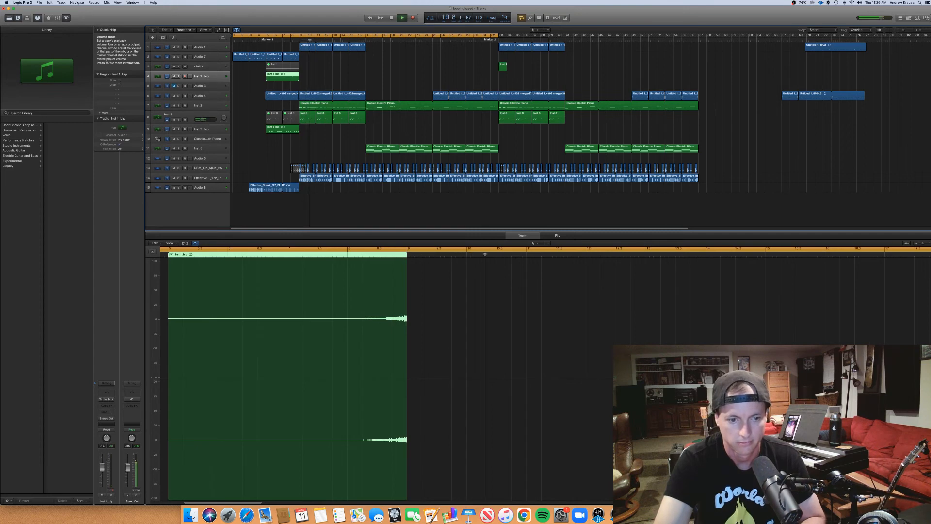
left_click(266, 40)
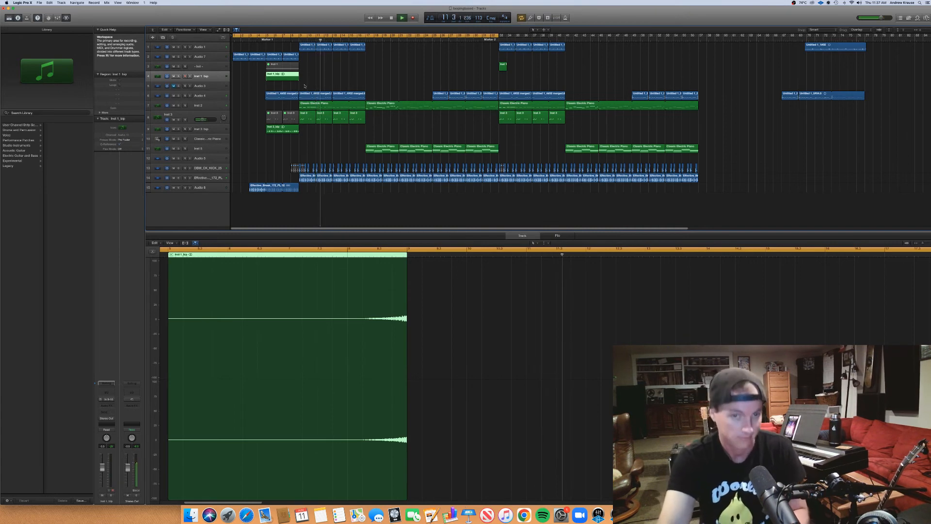
left_click(322, 81)
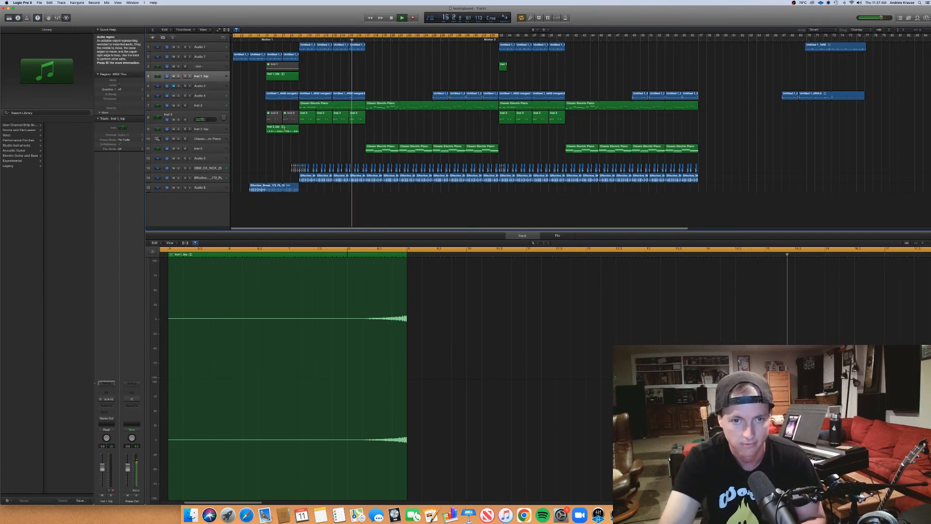
Copy the Inst 1_bip riser region to bar 29 so it leads into bar 33, and turn off cycle mode.
left_click(285, 77)
left_click_drag(285, 79, 484, 74)
key("c")
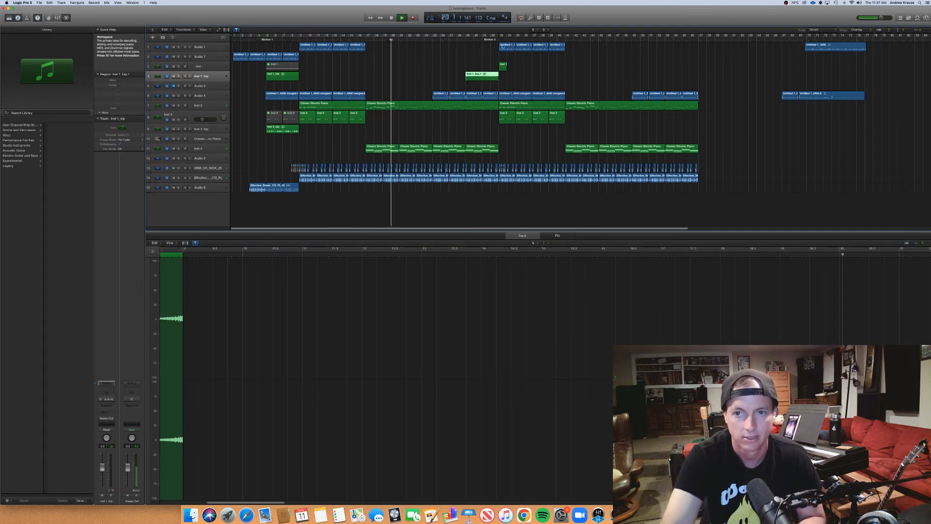
Copy all the regions between bars 33 and 41 to bar 57 on their same tracks and stop playback.
key("super+Left")
key("super+Left")
left_click_drag(701, 140, 707, 45)
left_click(510, 189)
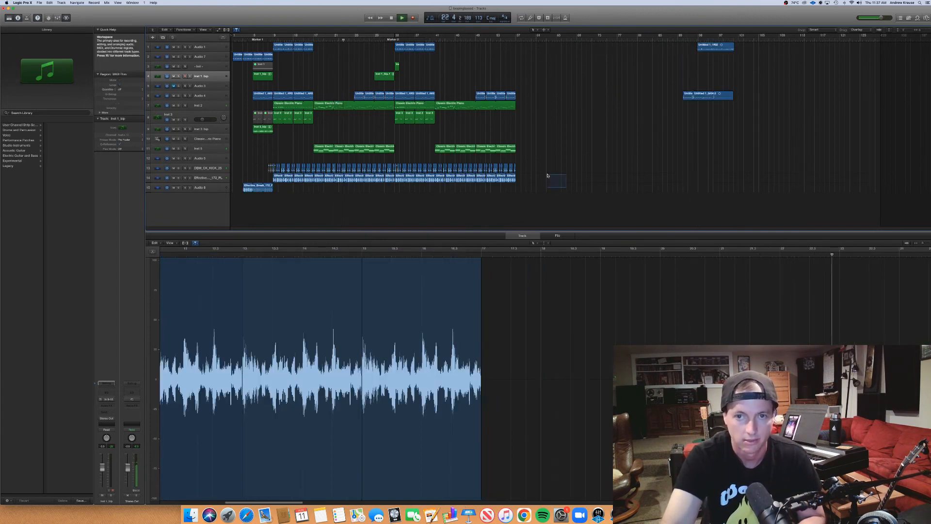
key("super+Right")
key("super+Right")
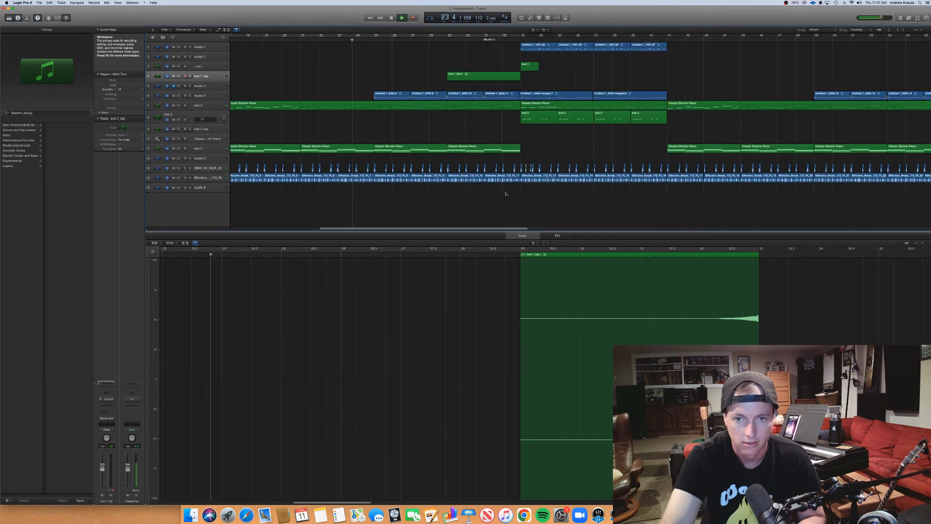
left_click_drag(538, 185, 661, 41)
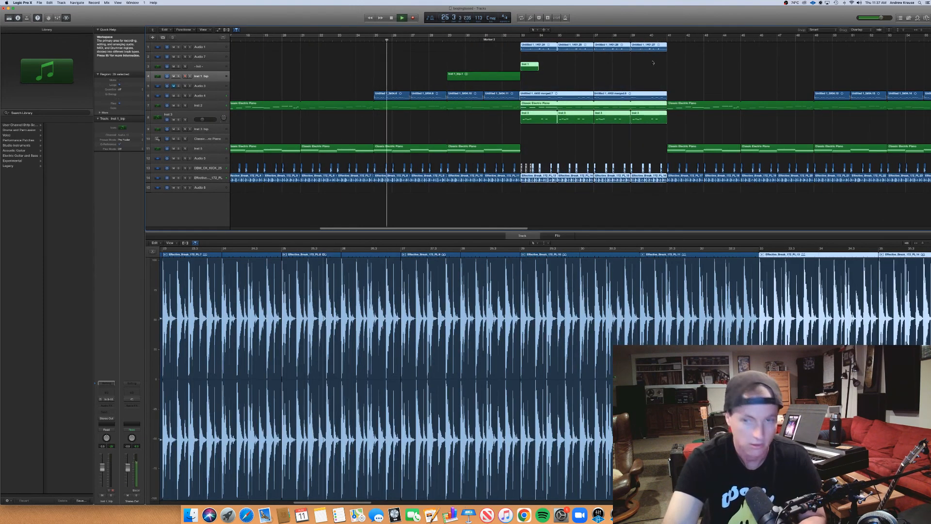
key("super+Left")
key("super+Left")
left_click_drag(520, 48, 732, 50)
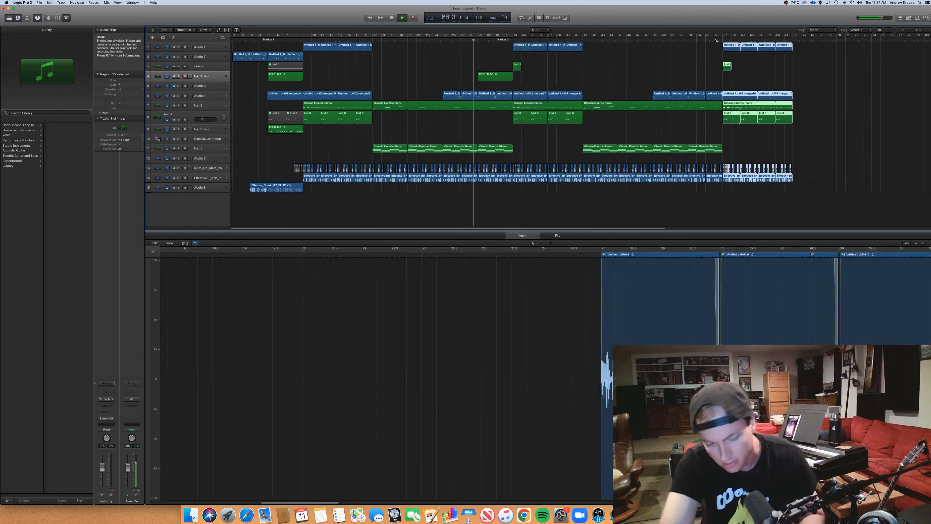
left_click(686, 58)
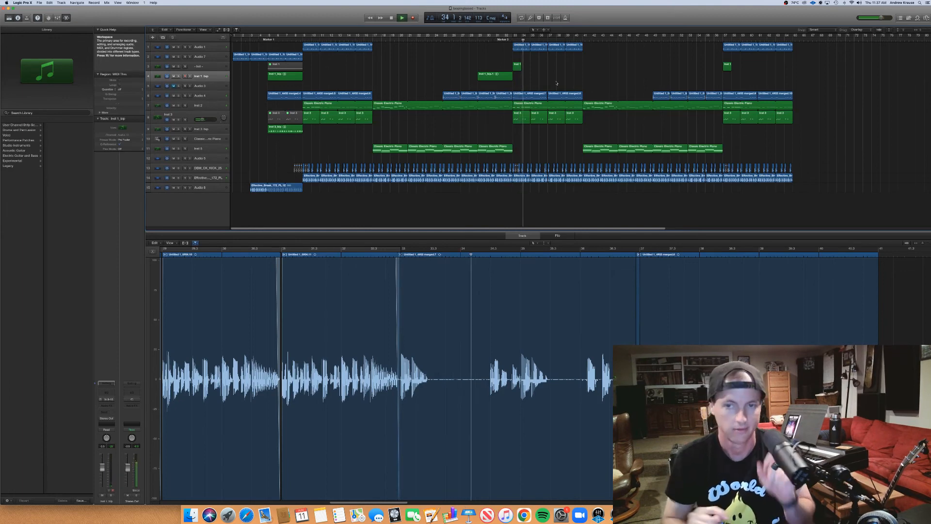
key("space")
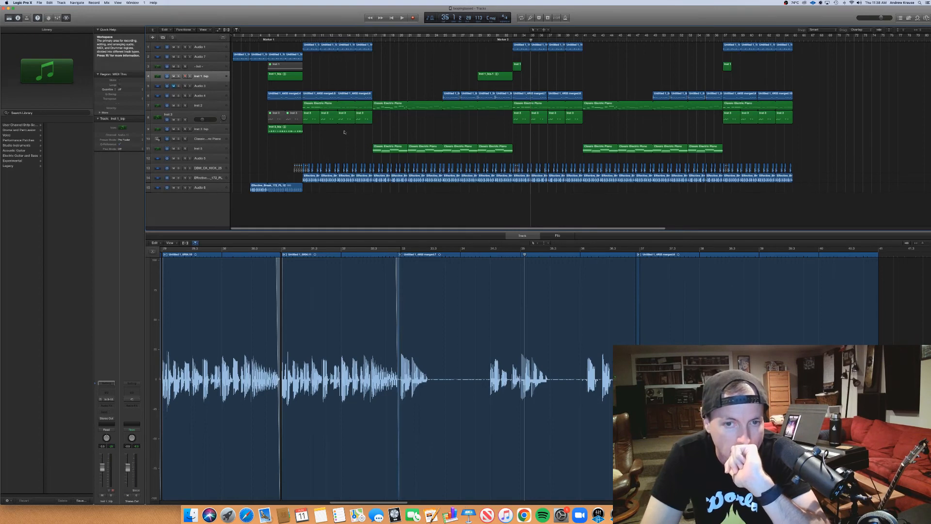
Turn on cycle mode with its range extended just past the end of the arrangement, and play the song from the beginning.
left_click_drag(448, 187, 494, 180)
left_click(490, 187)
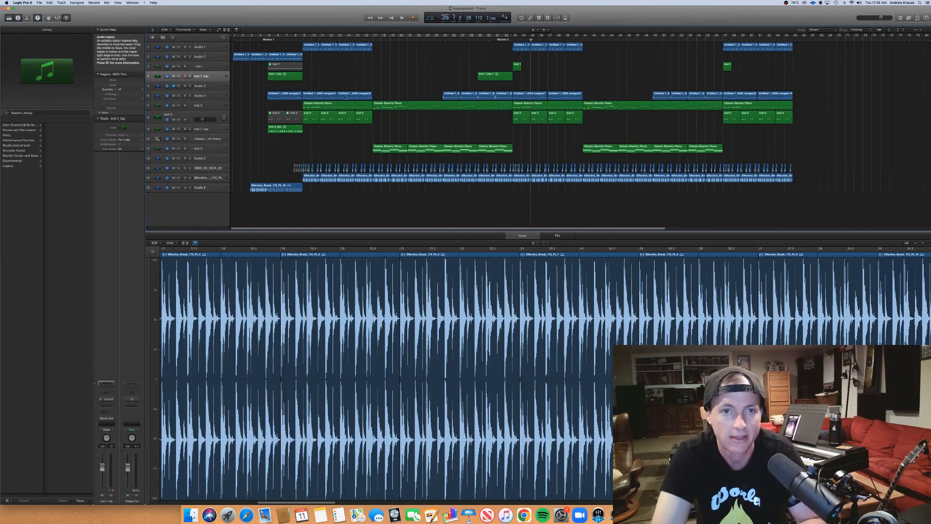
left_click(394, 34)
left_click_drag(510, 35, 811, 83)
scroll(742, 140, "down", 1)
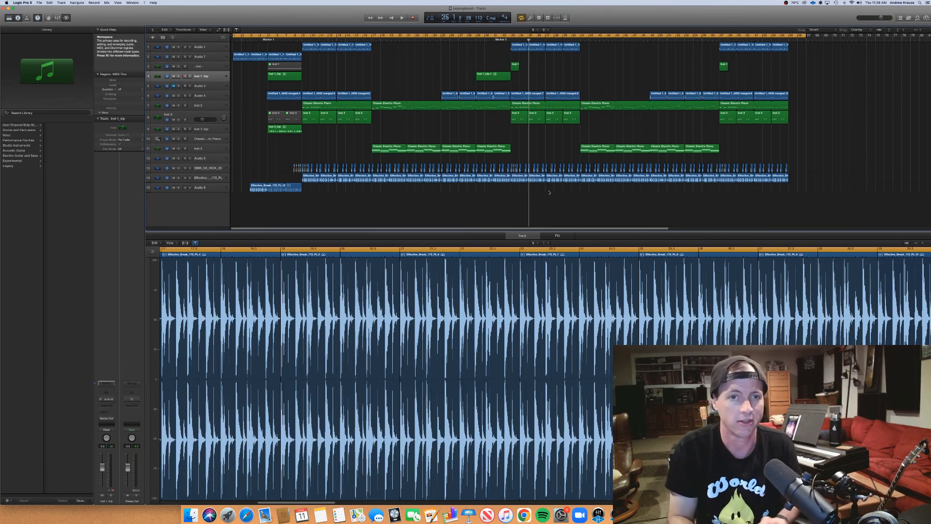
key("Return")
key("space")
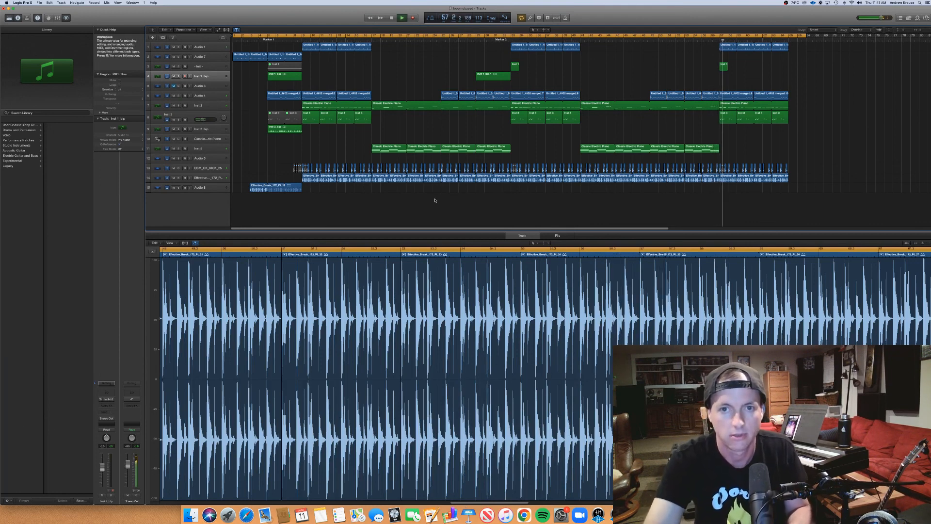
Copy the second Inst 1_bip riser to bar 53, leading into bar 57, extend the cycle range to about bar 77 and stop playback.
left_click_drag(494, 76, 698, 77)
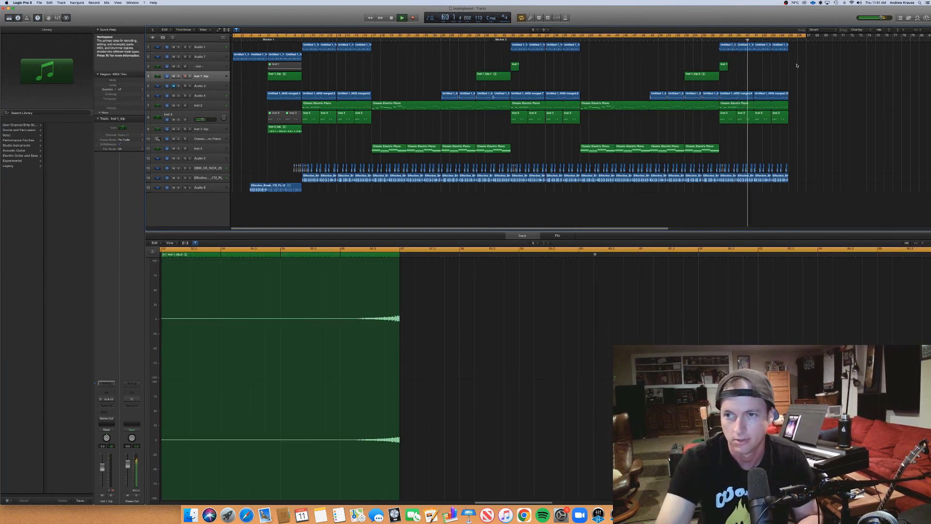
left_click_drag(805, 36, 896, 36)
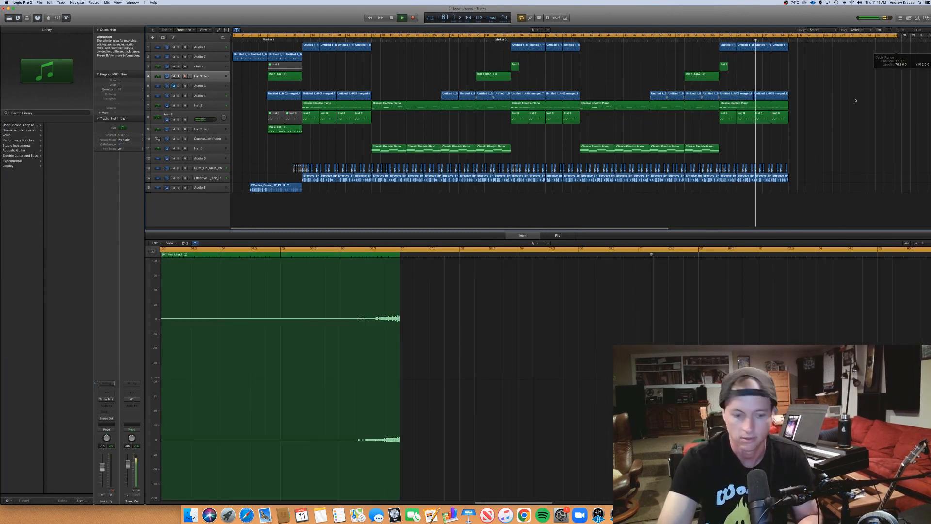
key("super+Left")
key("super+Left")
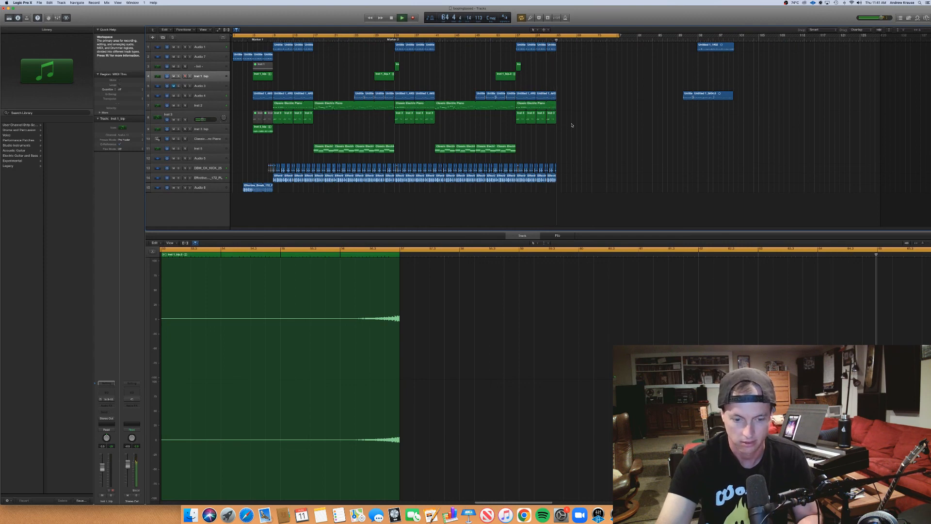
key("space")
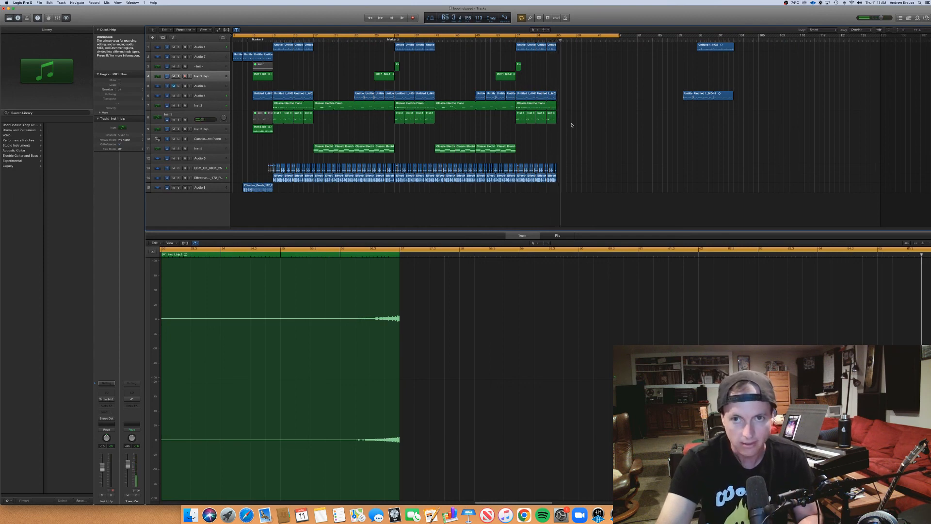